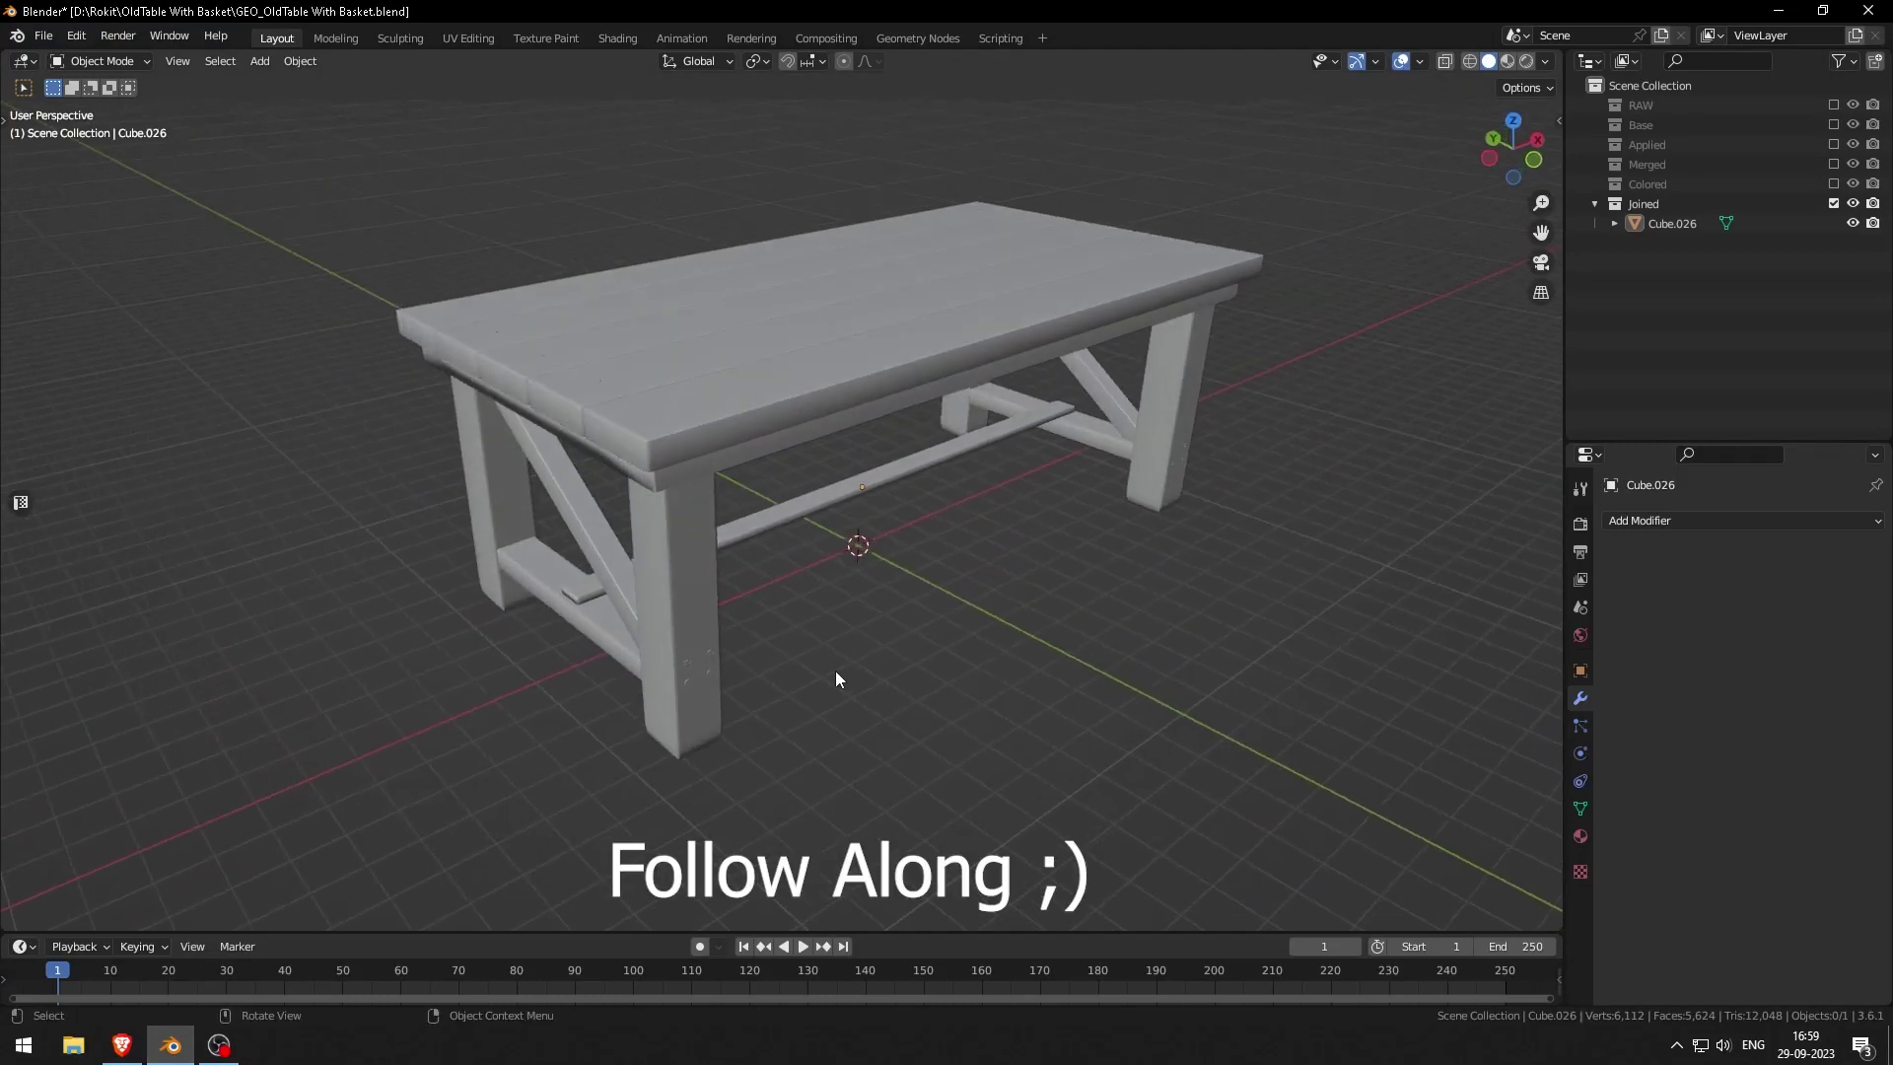
Step: Select all of the table's mesh in Edit Mode and bring it into the UV Editing workspace
left_click(815, 532)
key("Tab")
middle_click_drag(848, 591, 764, 619)
scroll(895, 697, "up", 3)
key("a")
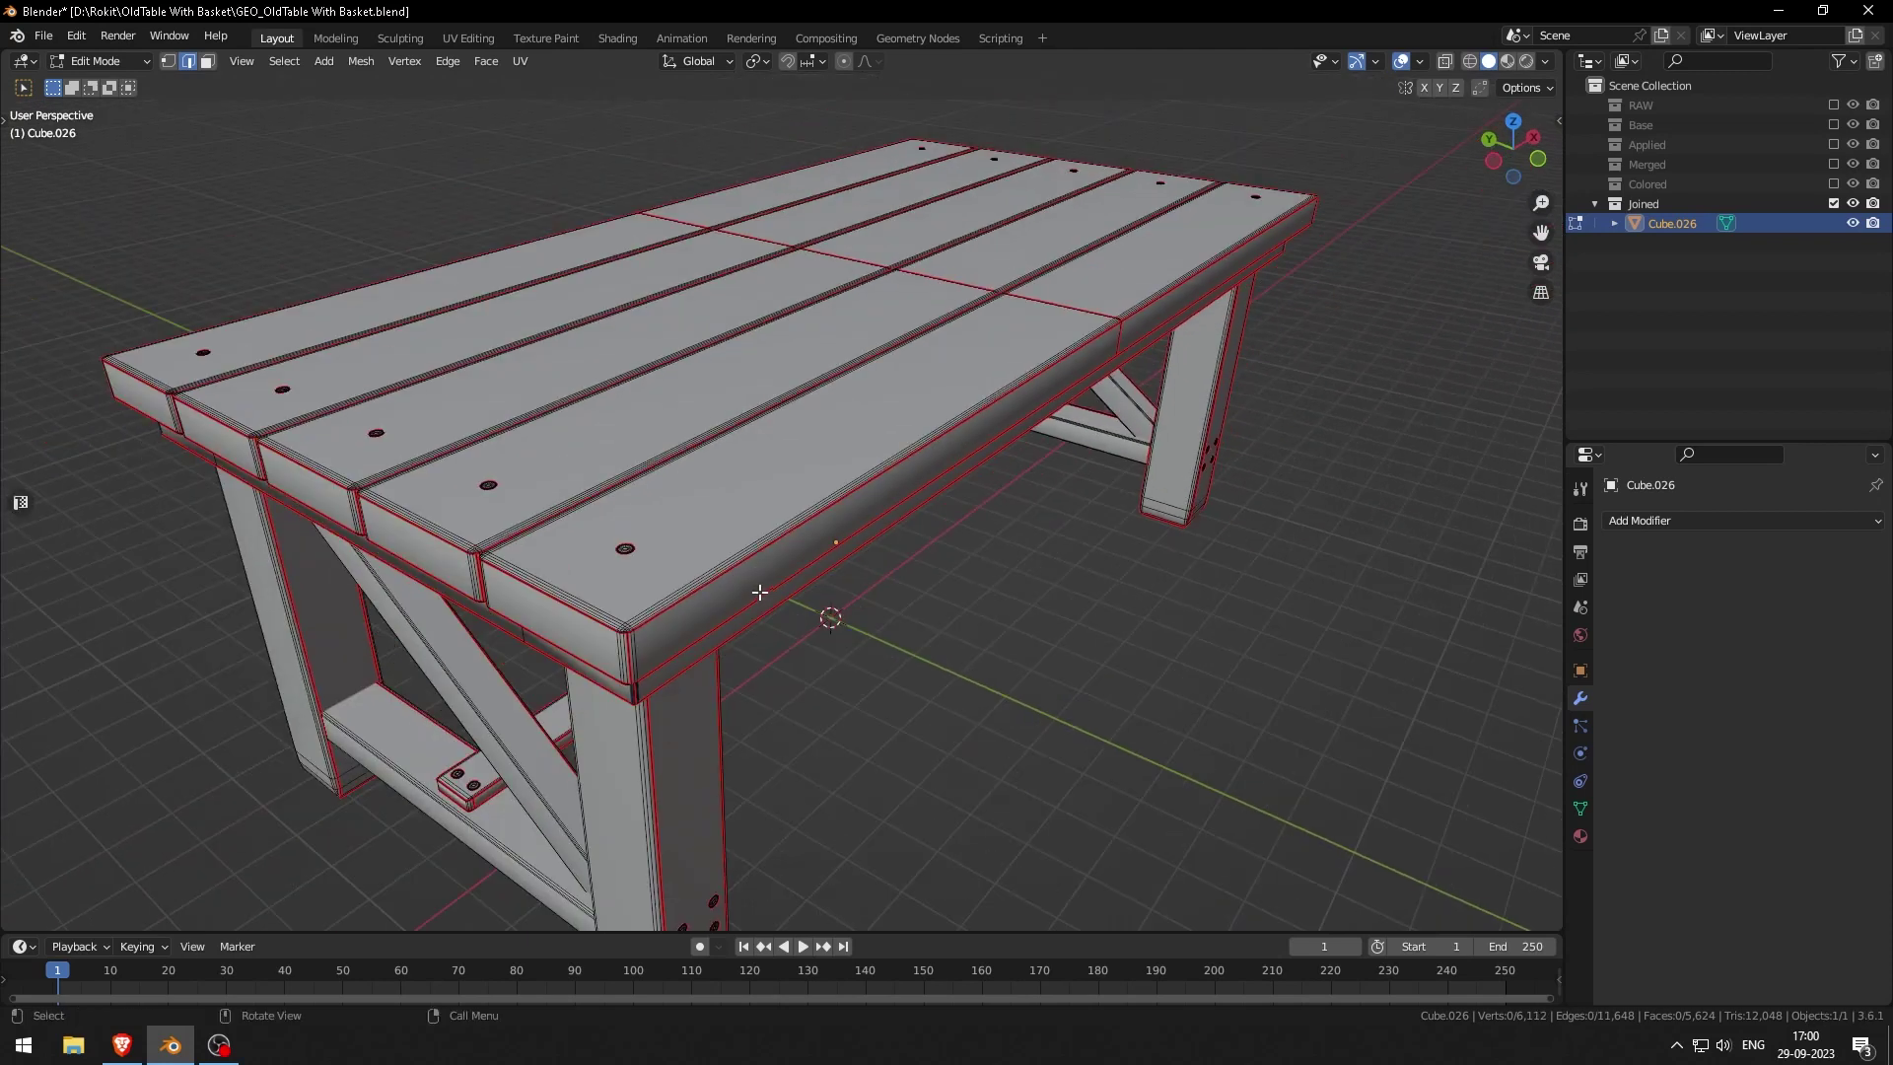
key("Tab")
scroll(942, 620, "down", 2)
left_click(455, 38)
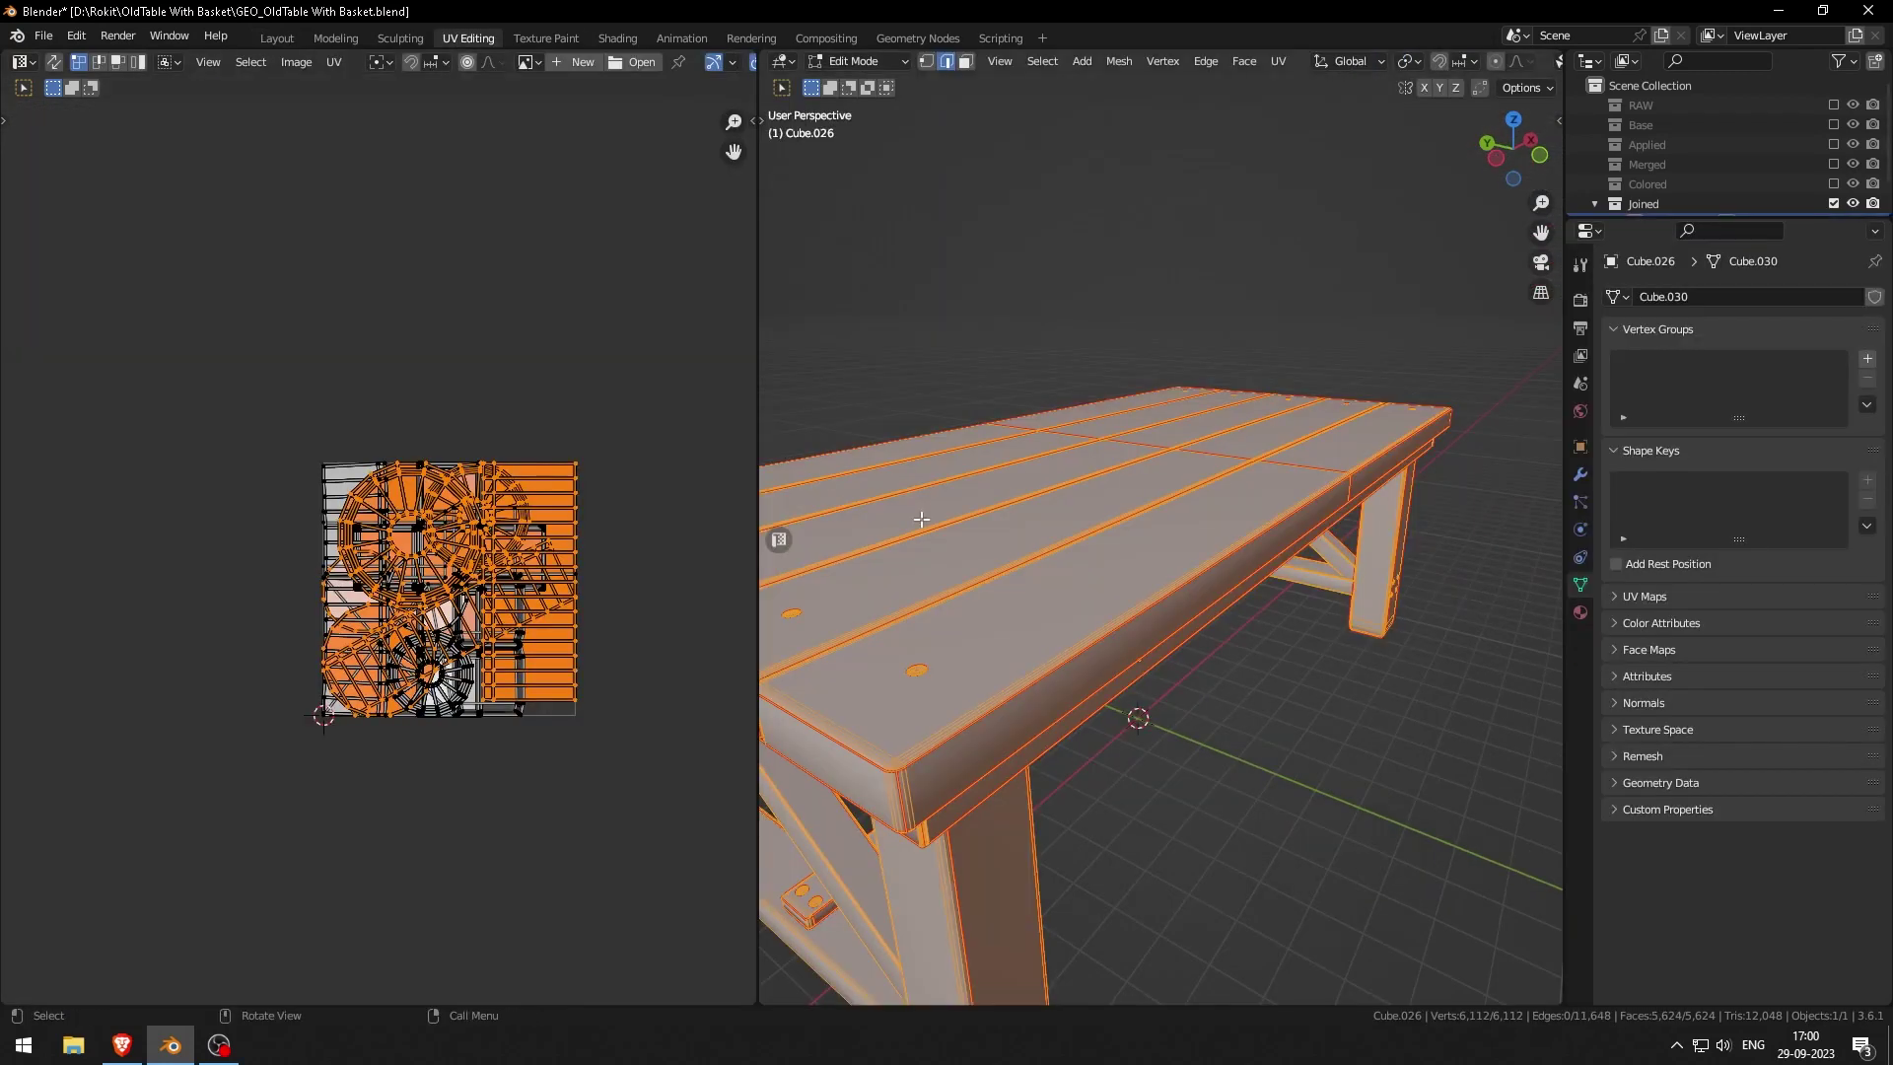
Step: Unwrap the whole table mesh along its marked seams
key("u")
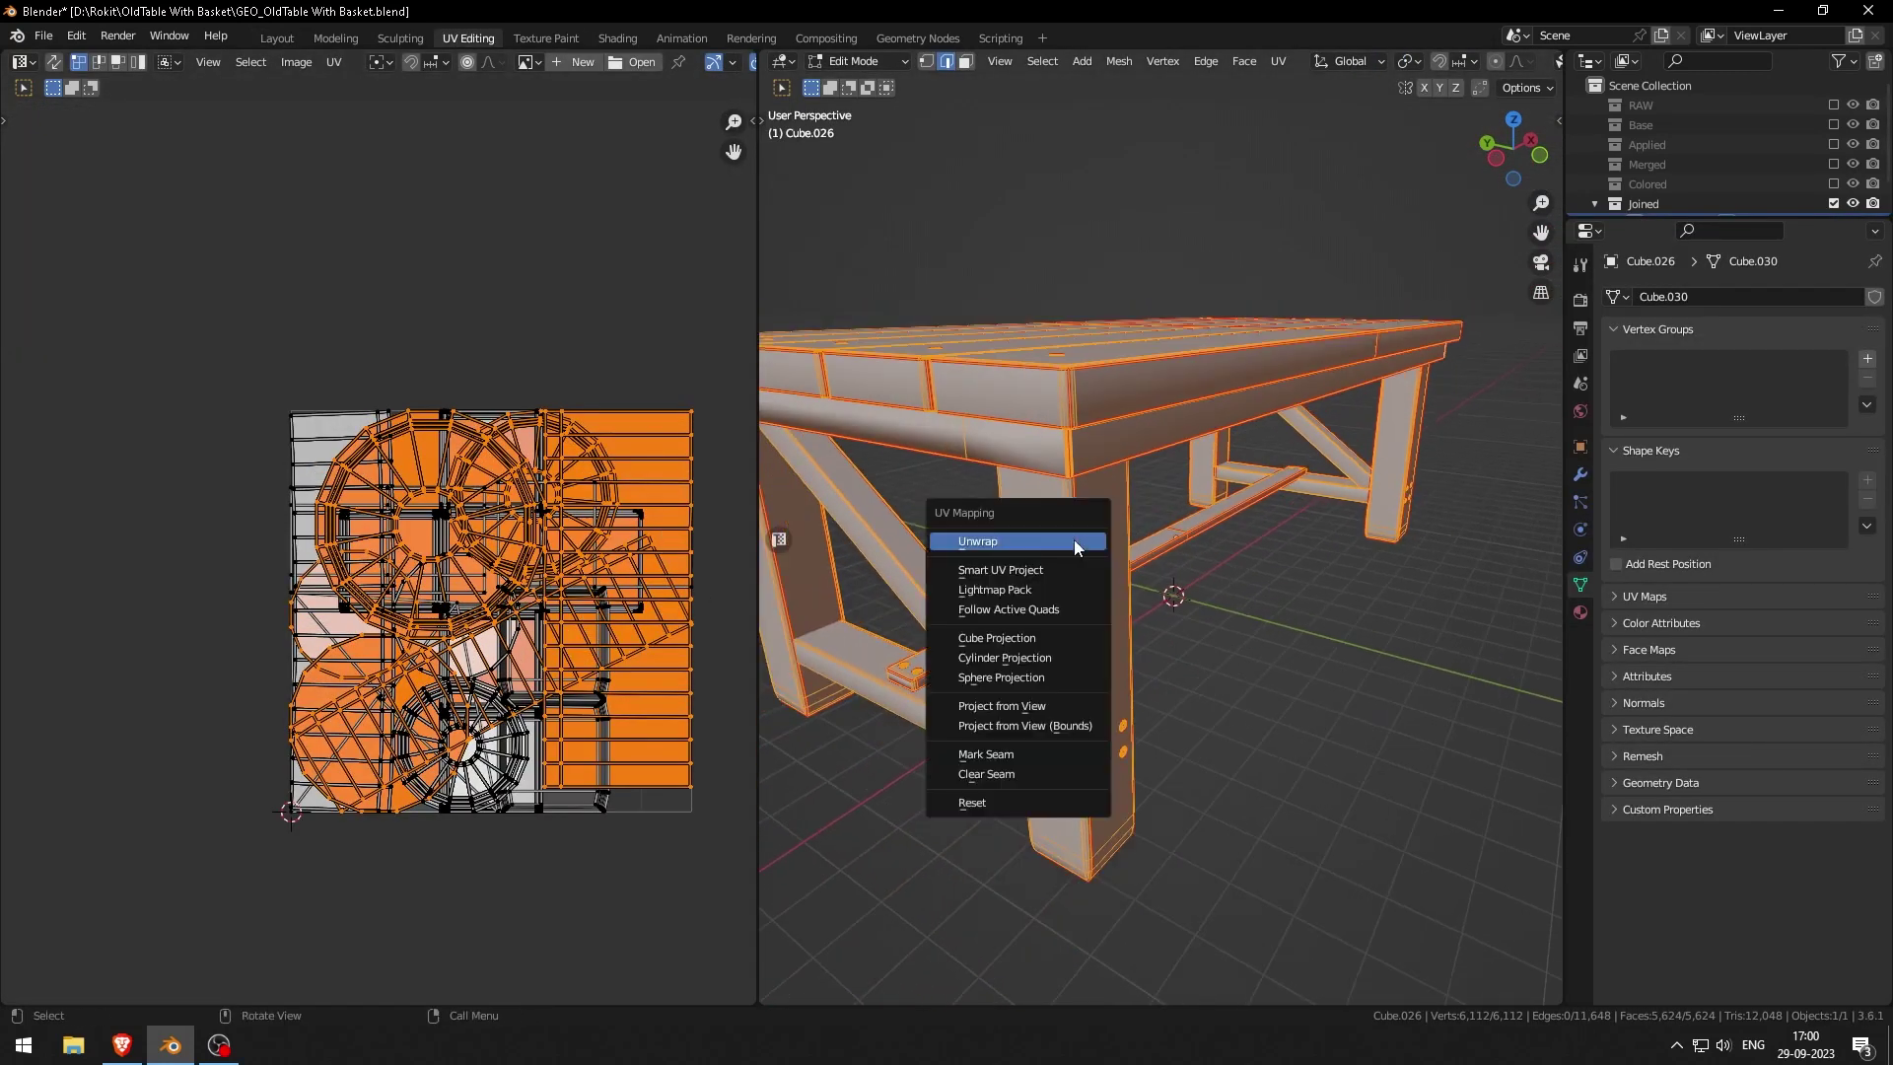
left_click(1043, 541)
scroll(434, 498, "up", 14)
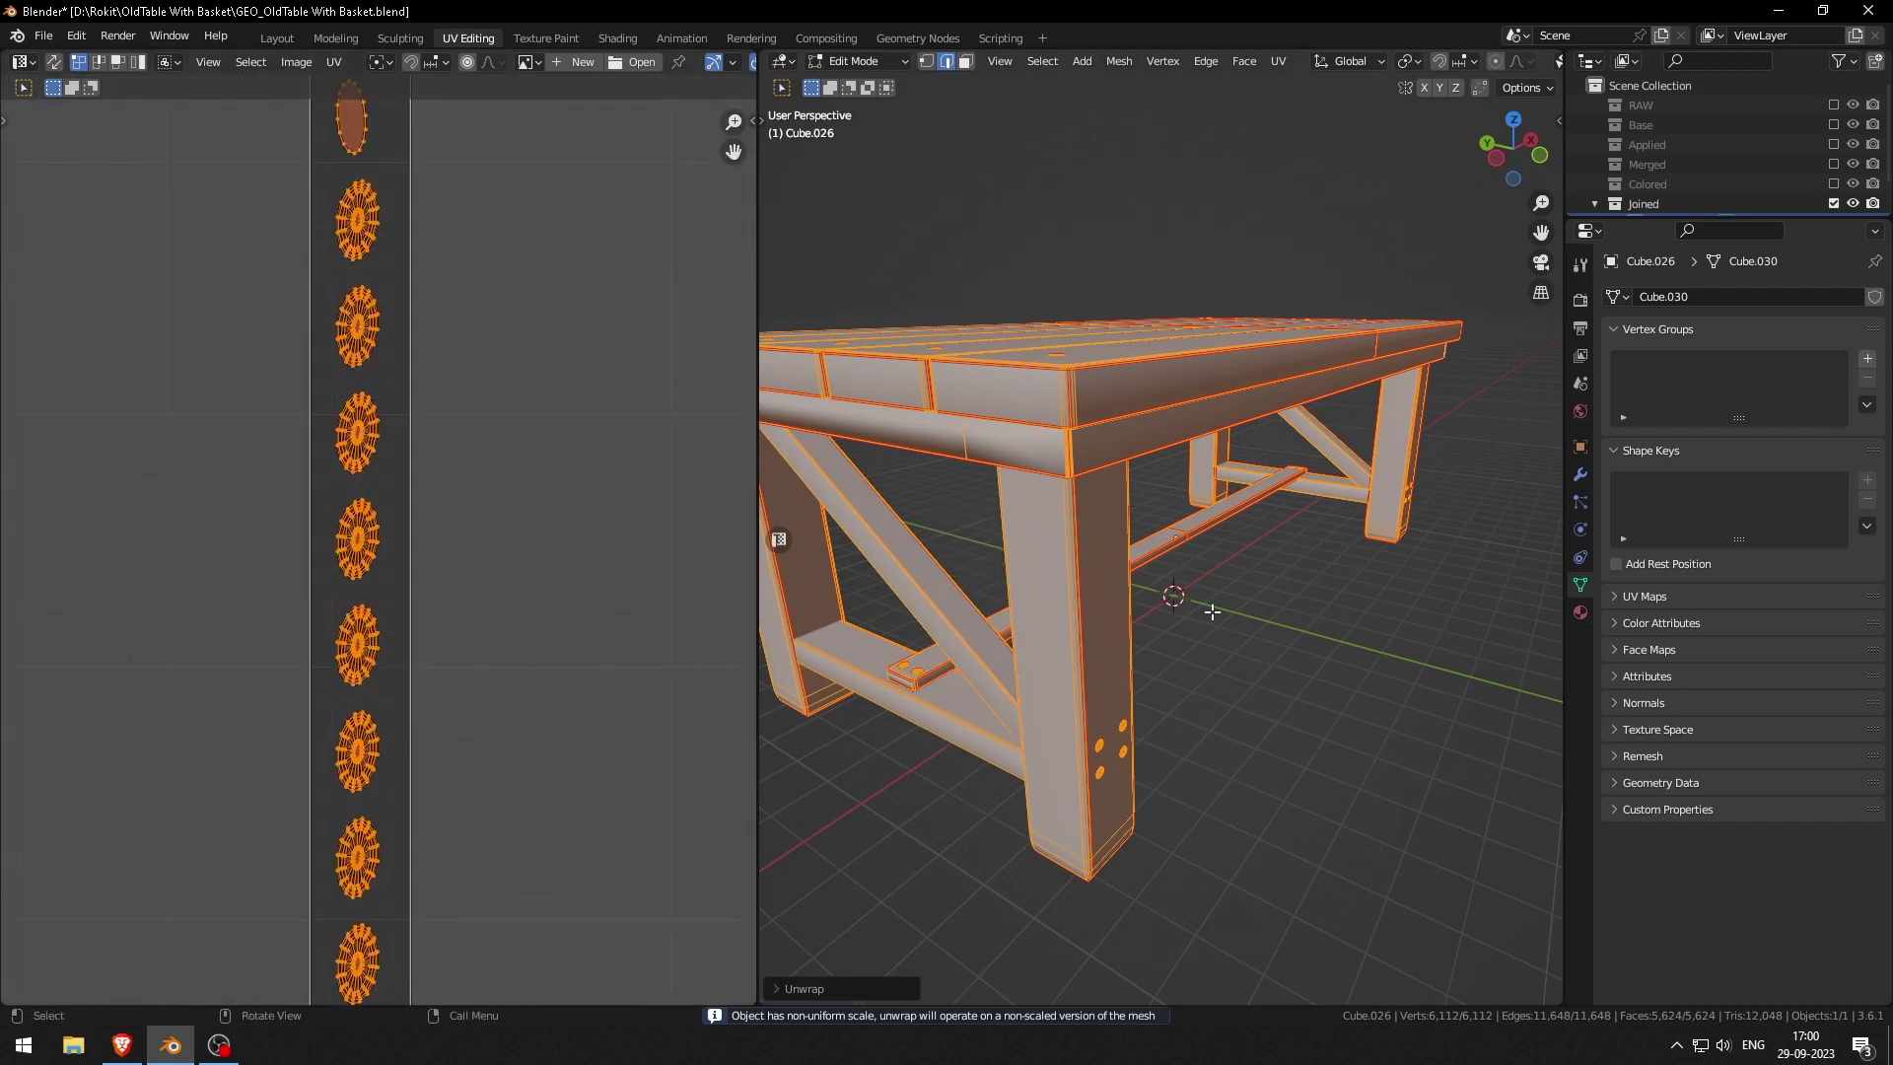
Step: Return to Object Mode, widen the 3D viewport and assign the existing material named Material to the table
key("Tab")
scroll(1201, 576, "down", 2)
scroll(1201, 577, "down", 1)
left_click_drag(757, 592, 431, 606)
middle_click_drag(1037, 625, 978, 640)
left_click(1580, 612)
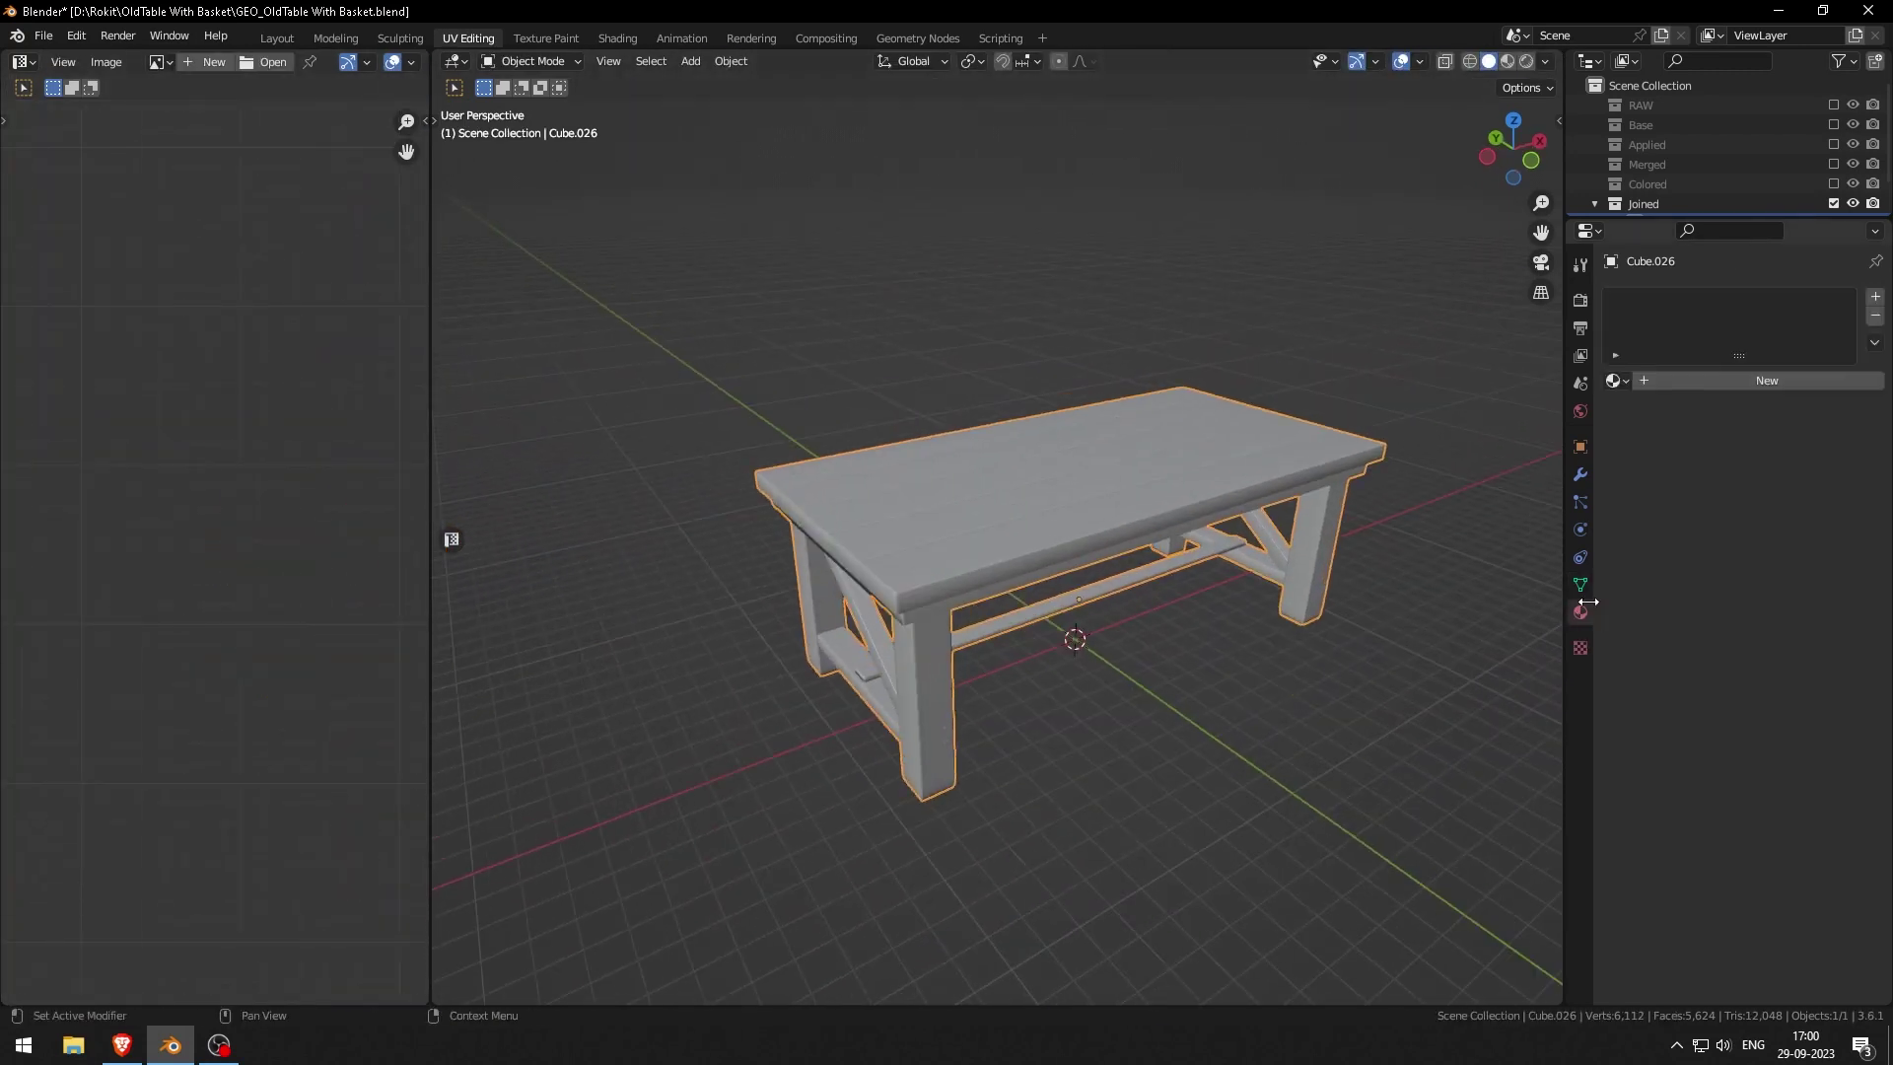
left_click(1625, 382)
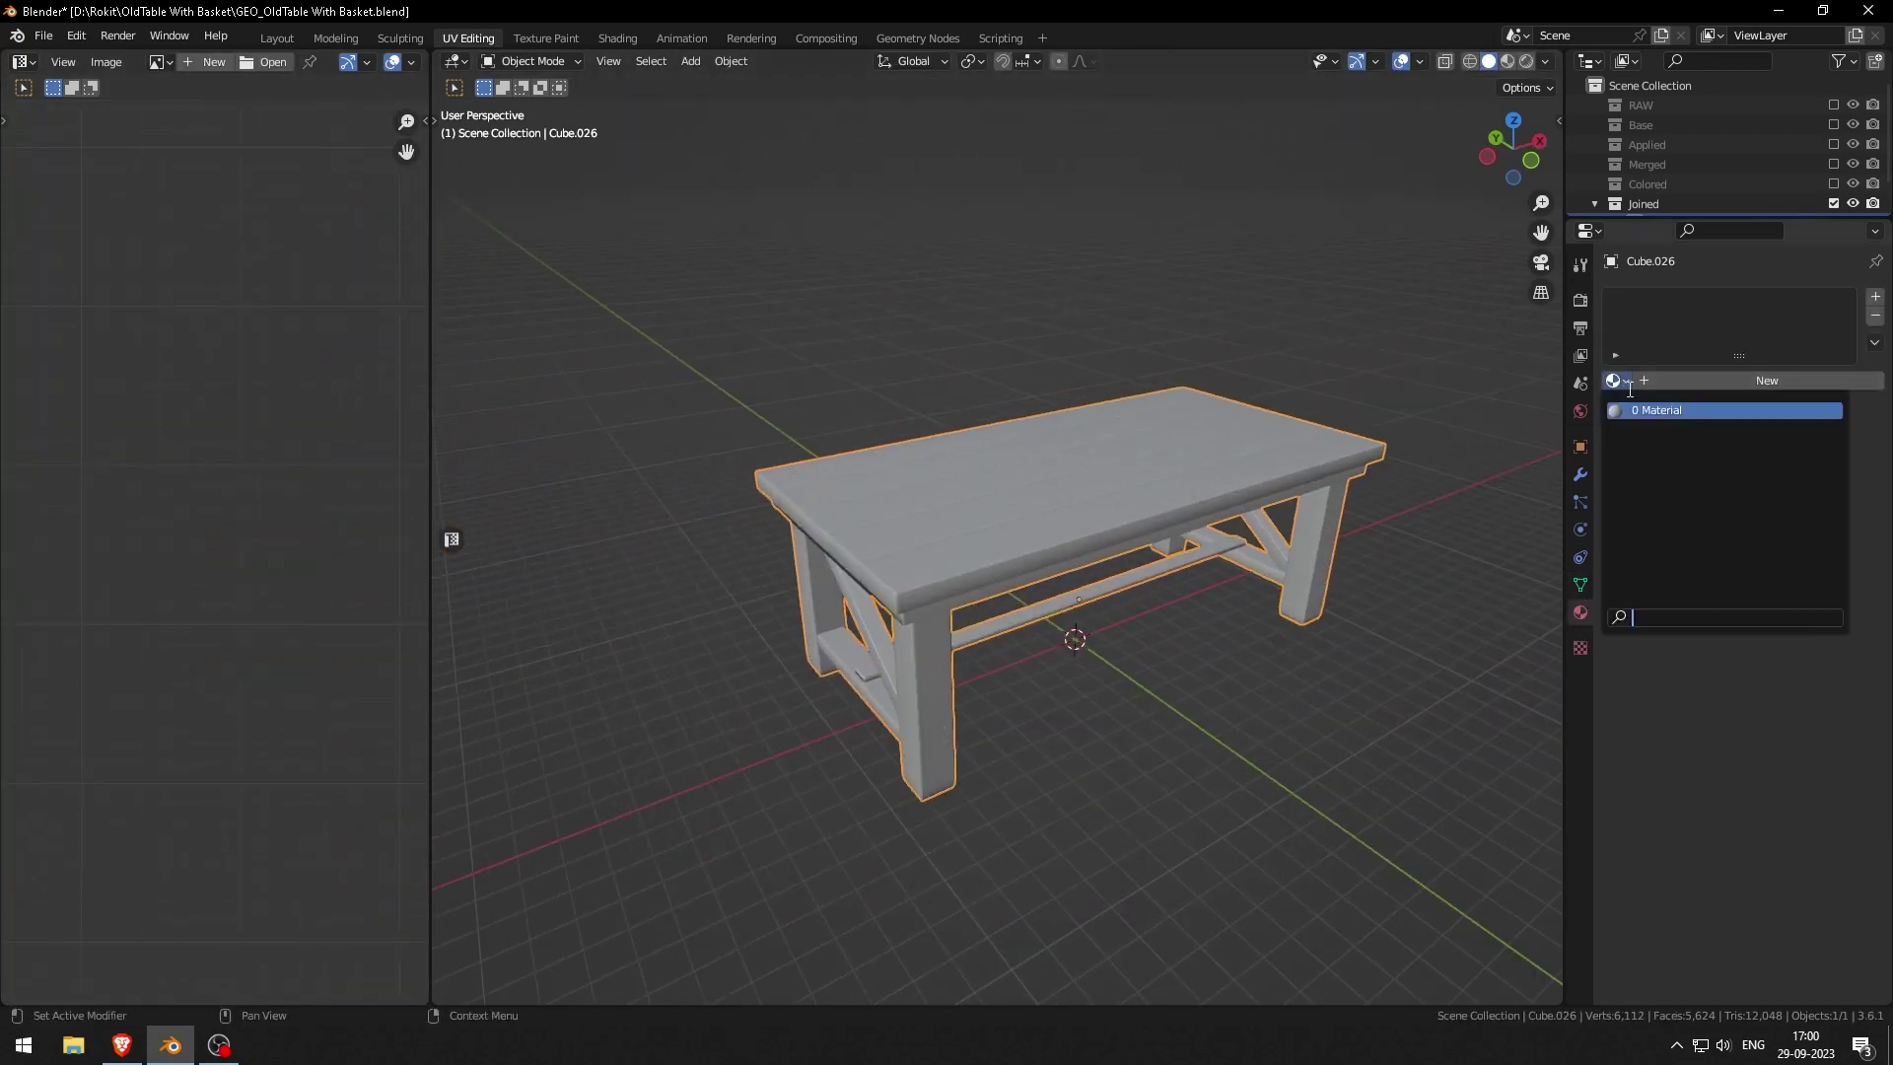
left_click(1645, 412)
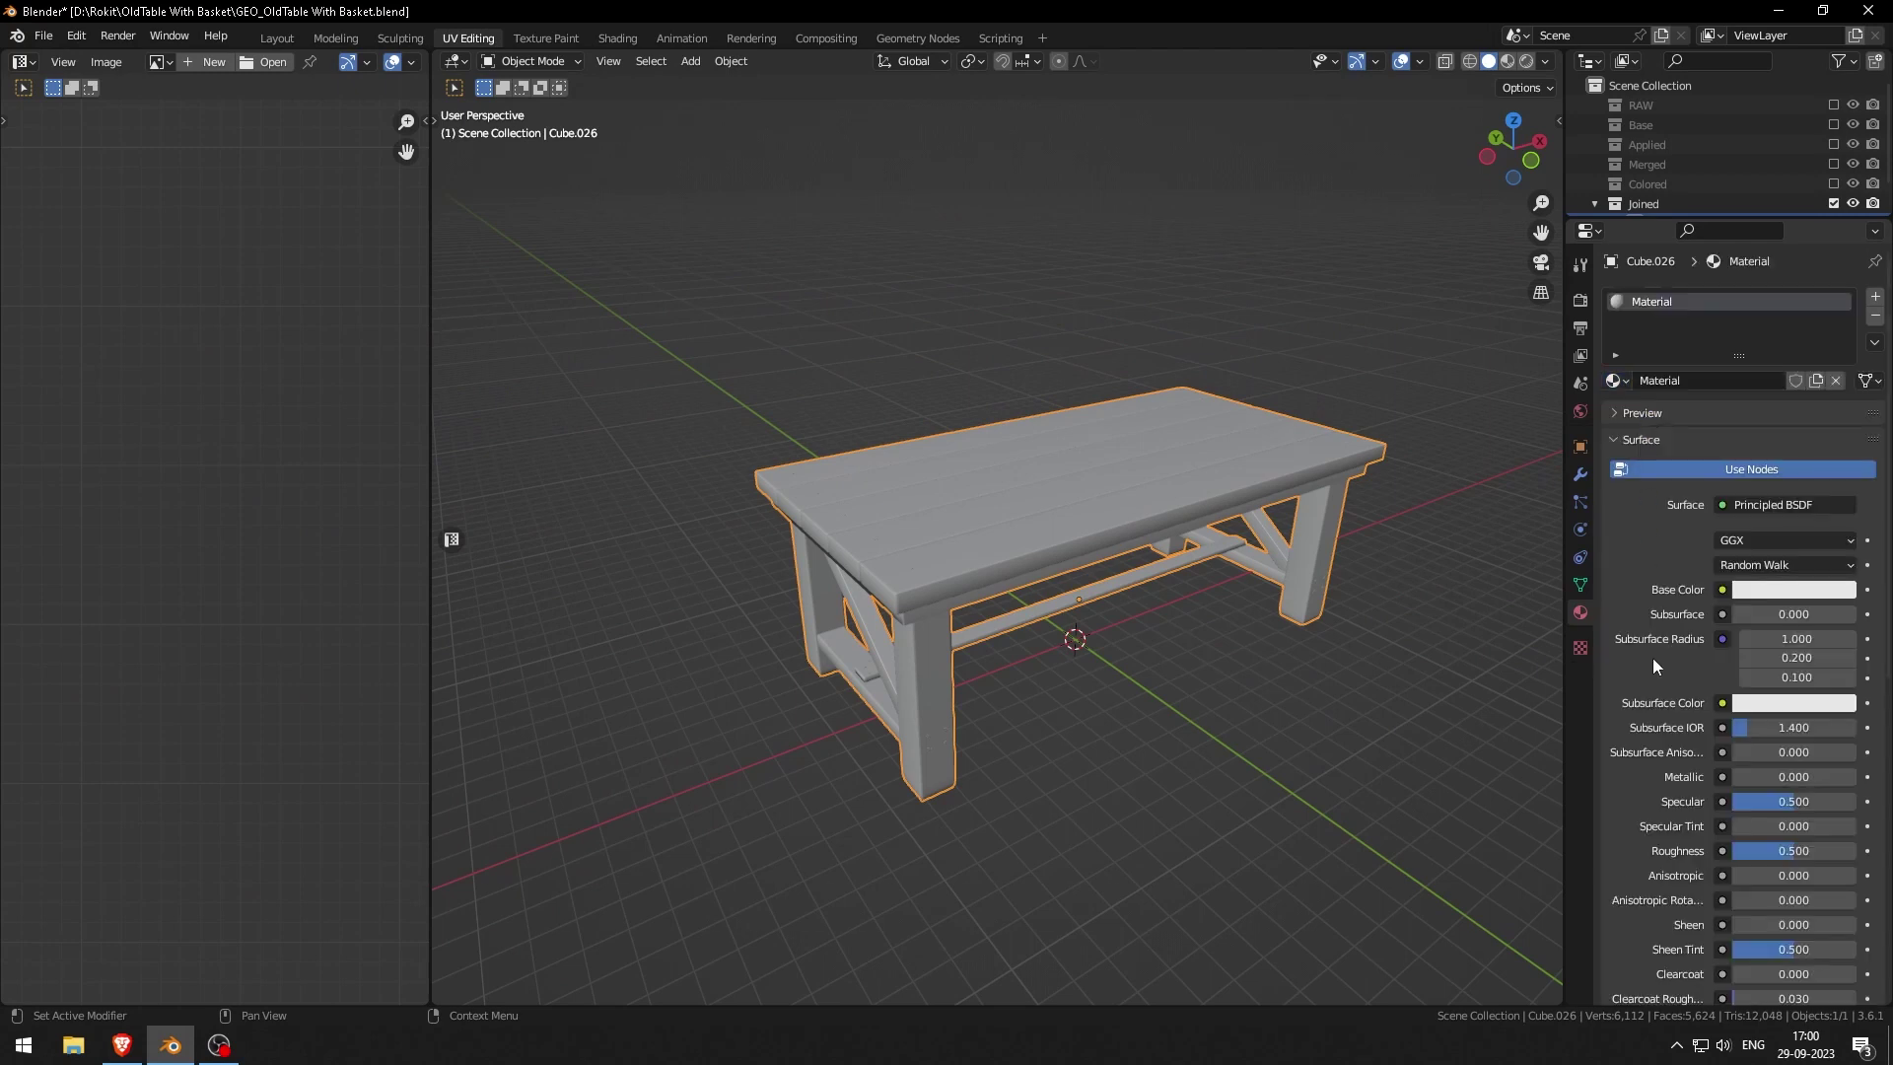
Step: Link an Image Texture to the material's Base Color and load checker.jpg from the D:\desky folder
left_click(1722, 590)
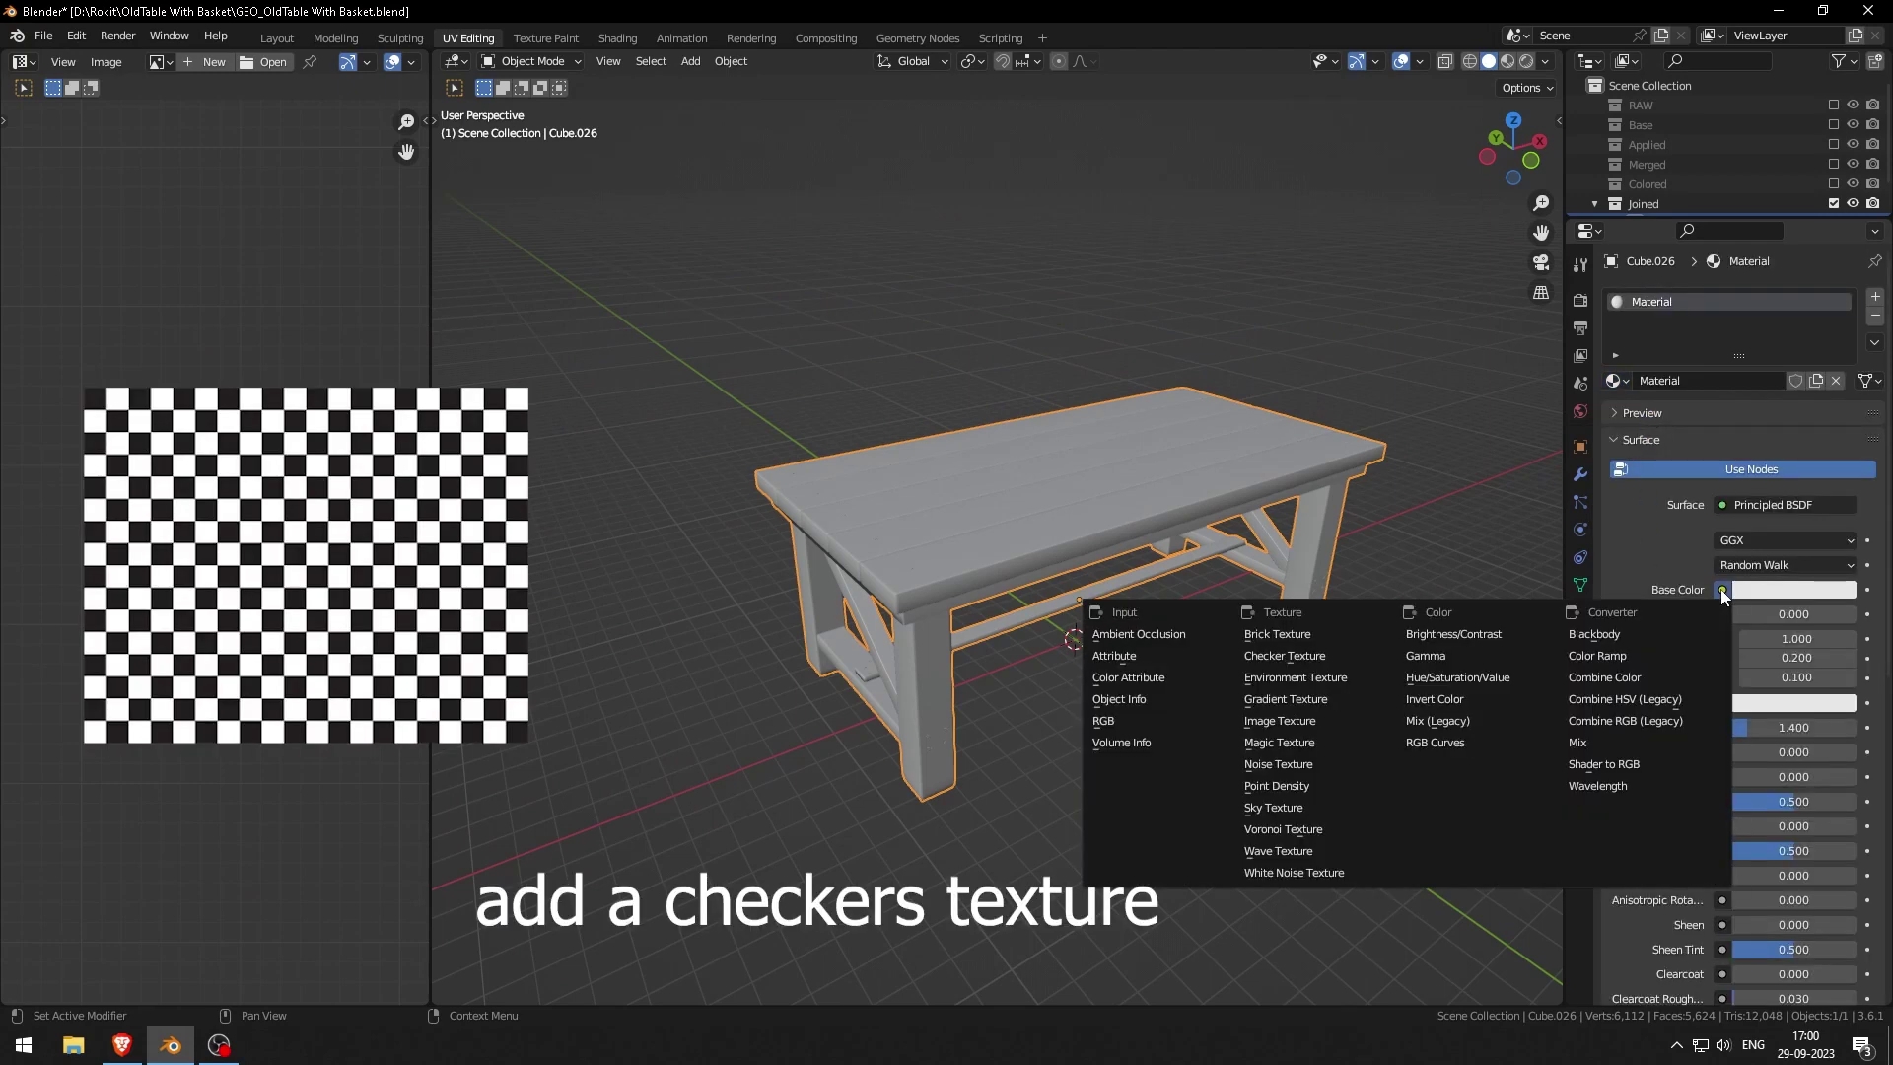
left_click(1313, 721)
left_click(1821, 614)
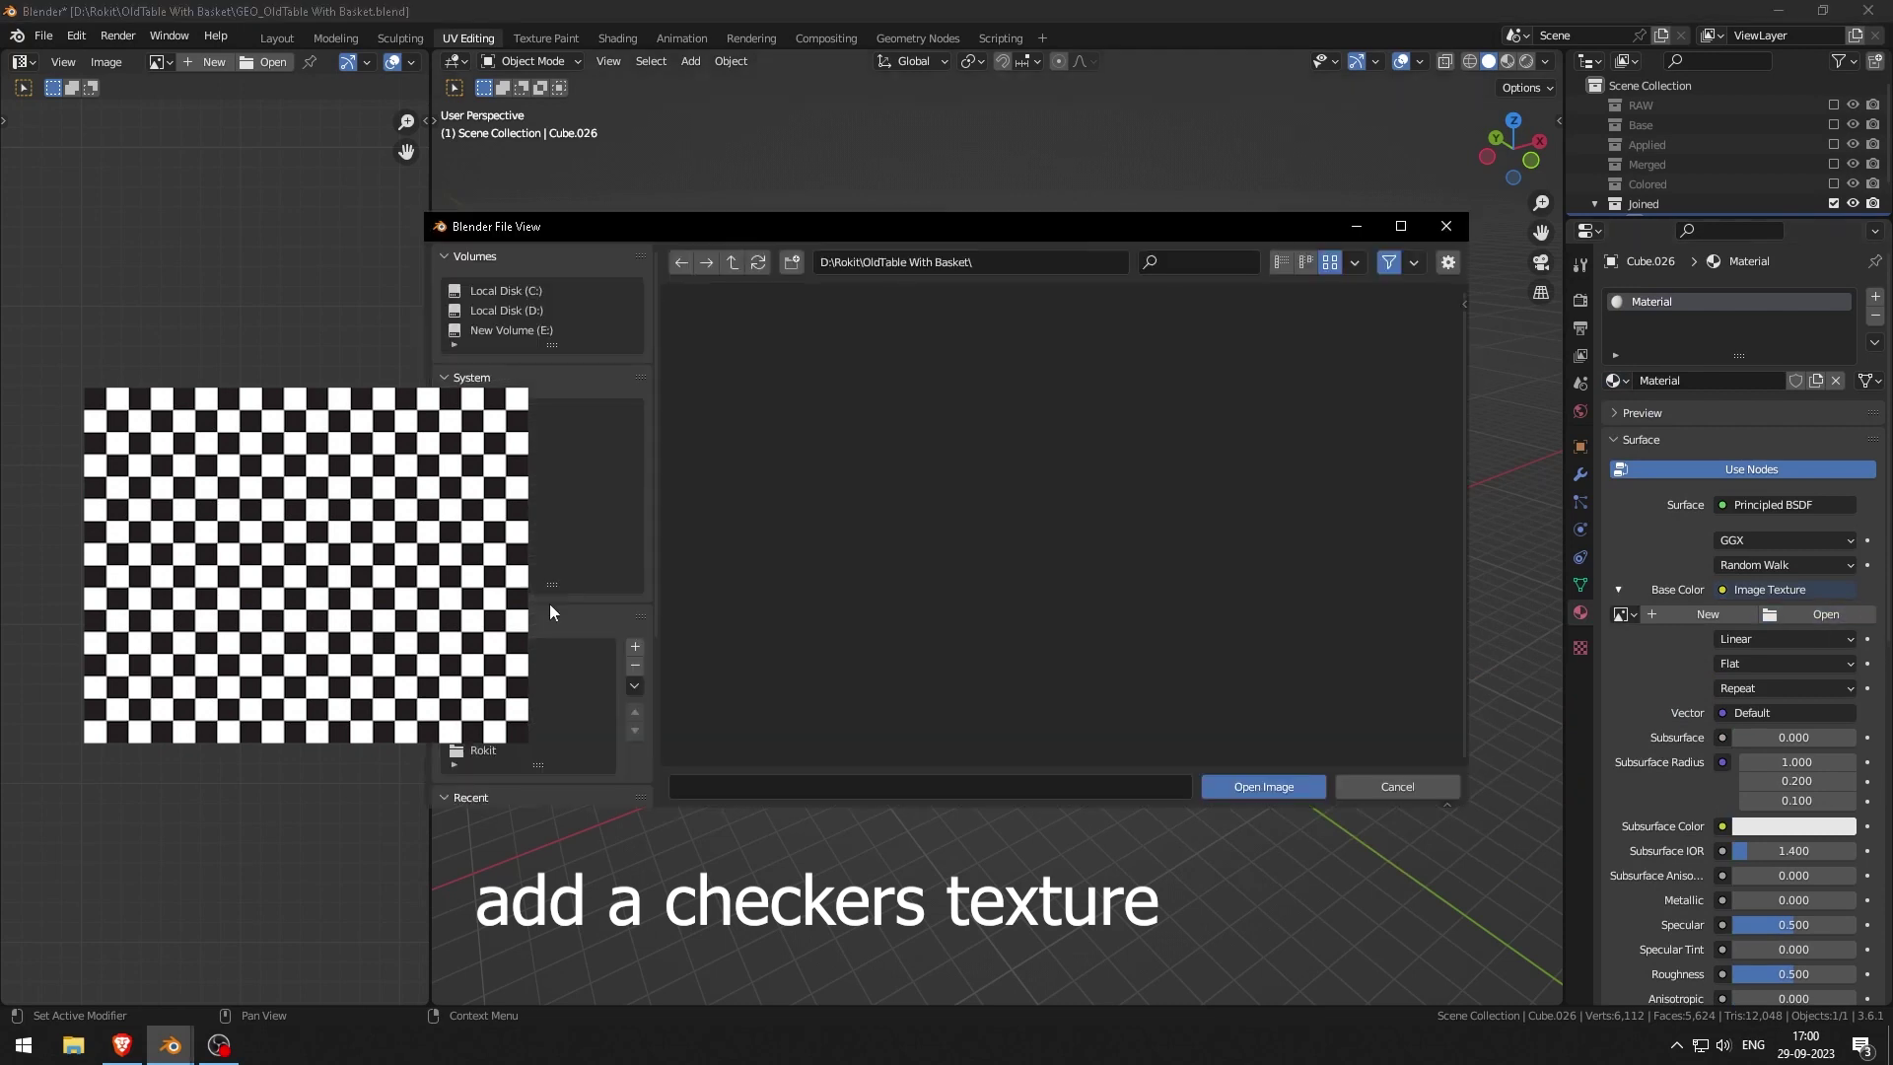
scroll(995, 549, "down", 5)
scroll(1008, 550, "down", 8)
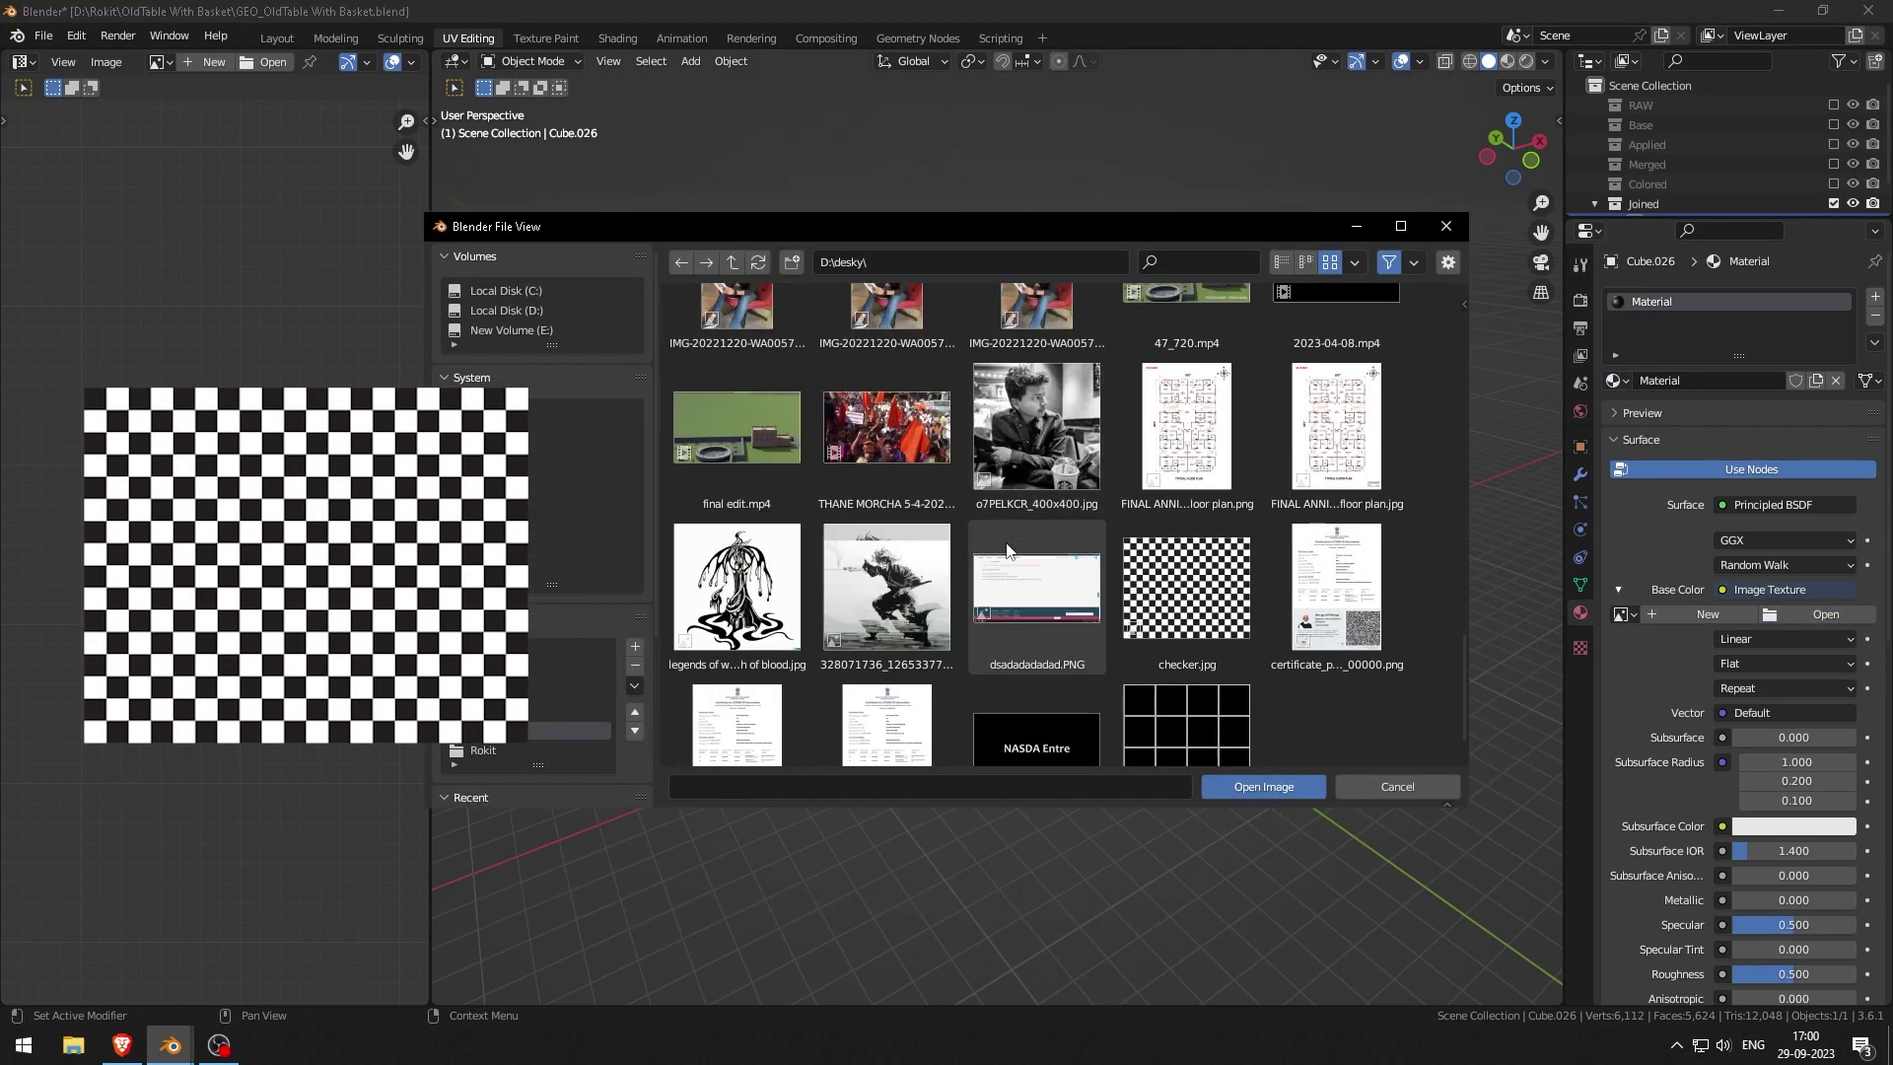
left_click(1248, 790)
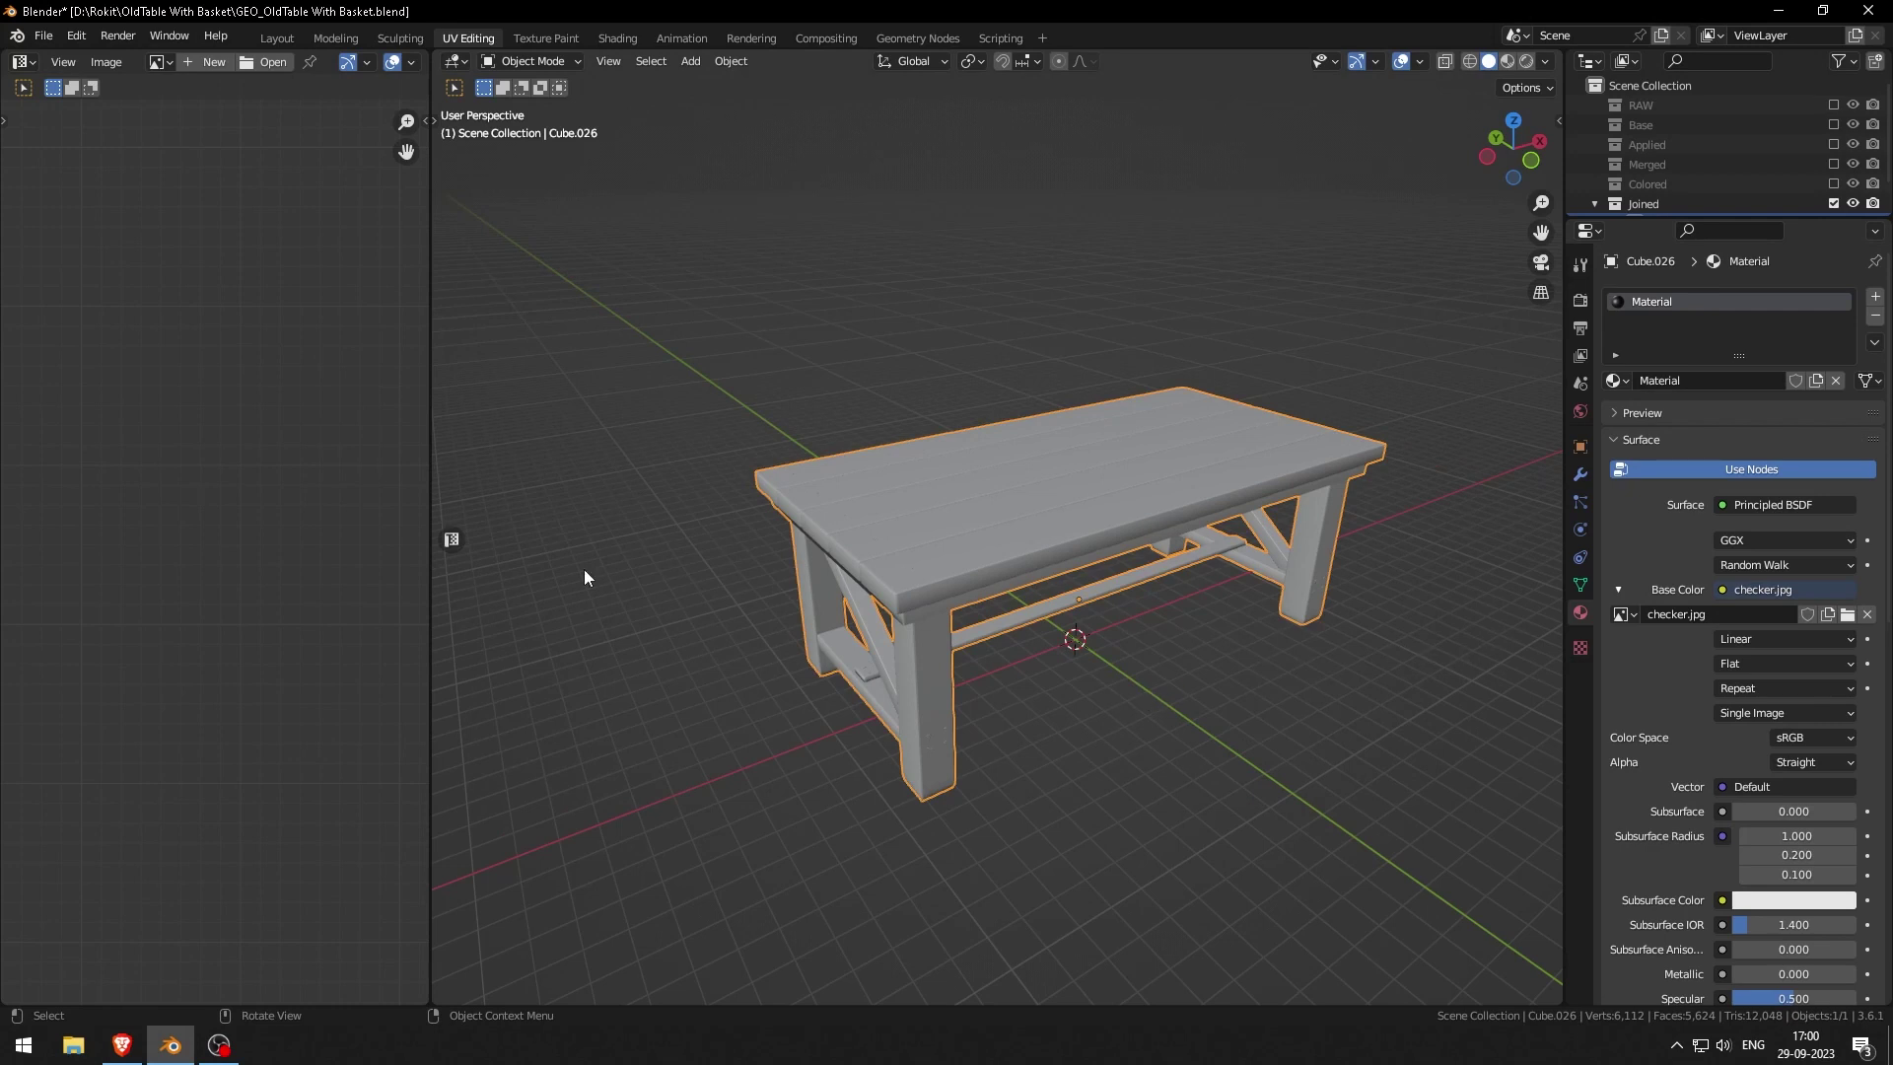
Step: Widen the UV editor and show the table in Material Preview to check the checker pattern from several sides
left_click_drag(429, 640, 699, 686)
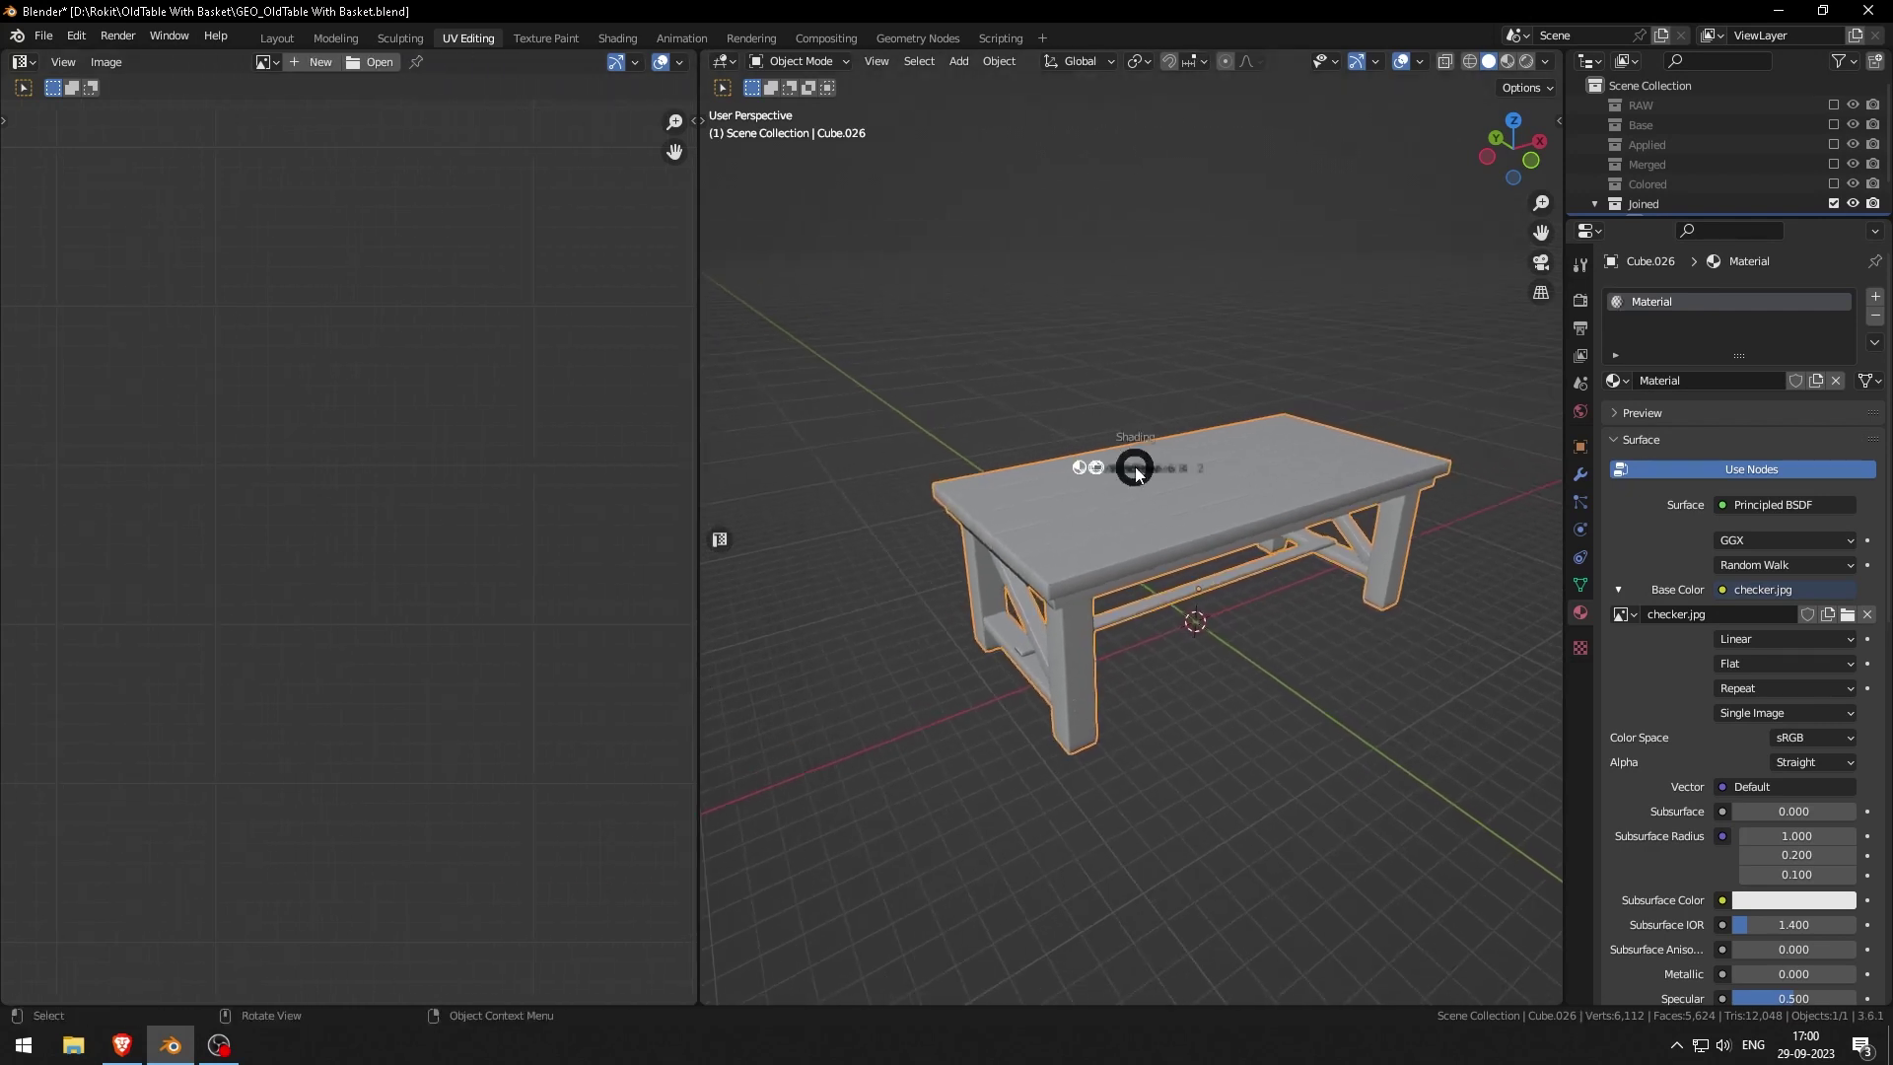
left_click(1155, 719)
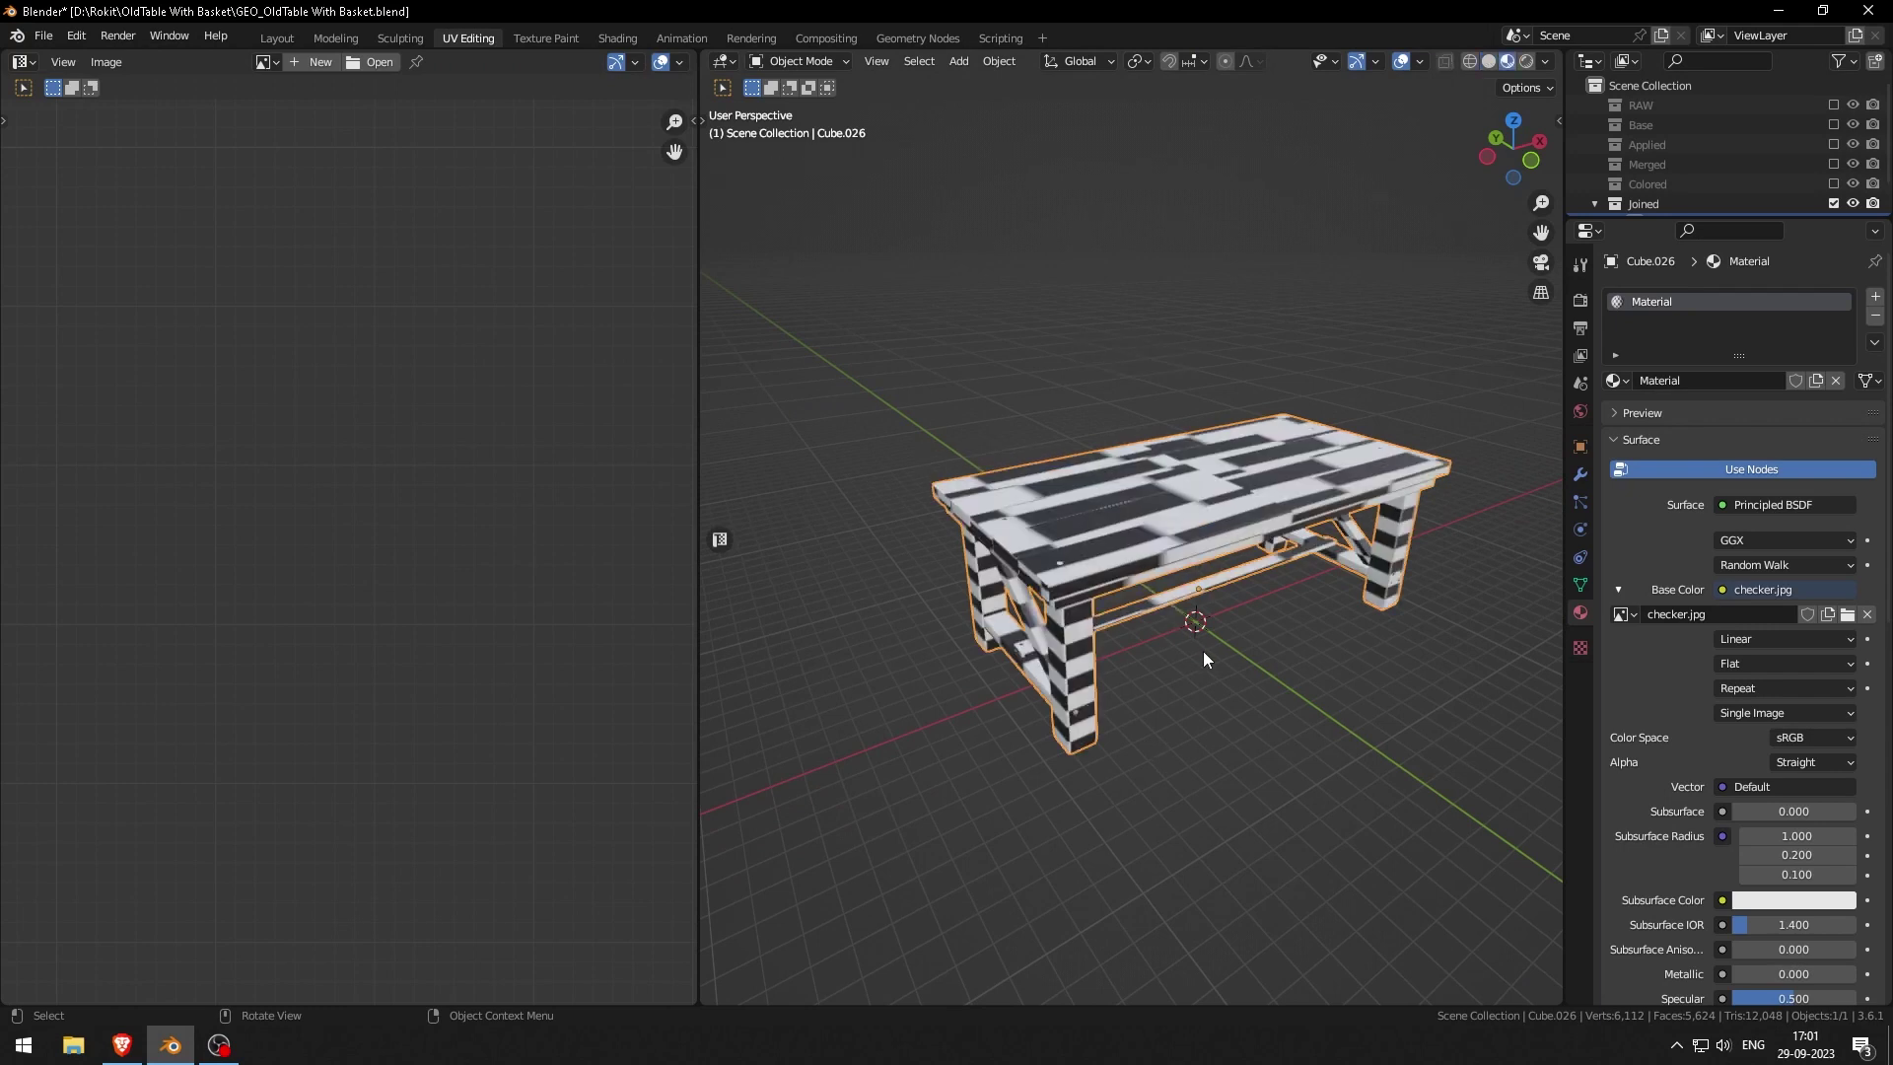
middle_click_drag(1203, 650, 1094, 494)
middle_click_drag(1240, 637, 1096, 593)
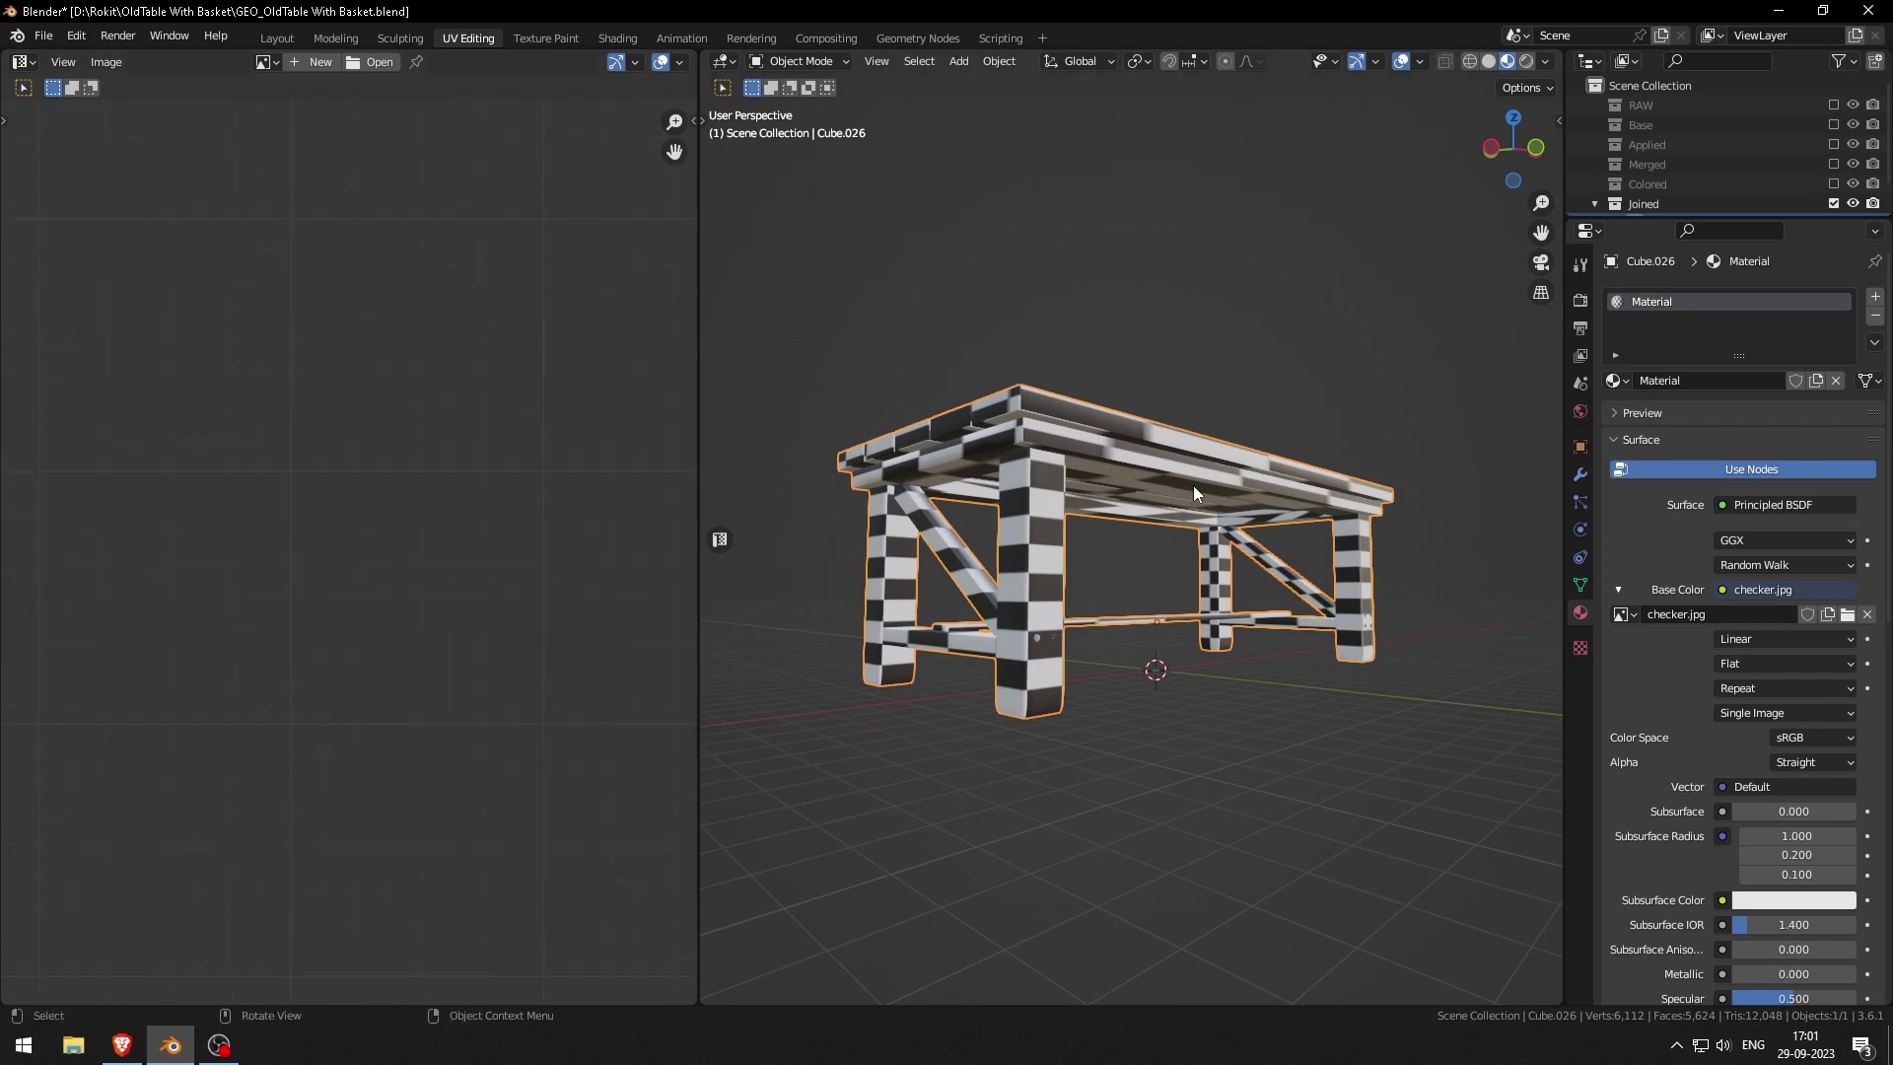
Step: Enter Edit Mode and examine a front tabletop plank's UV island over the checker texture
key("Tab")
middle_click_drag(1193, 493, 1075, 498)
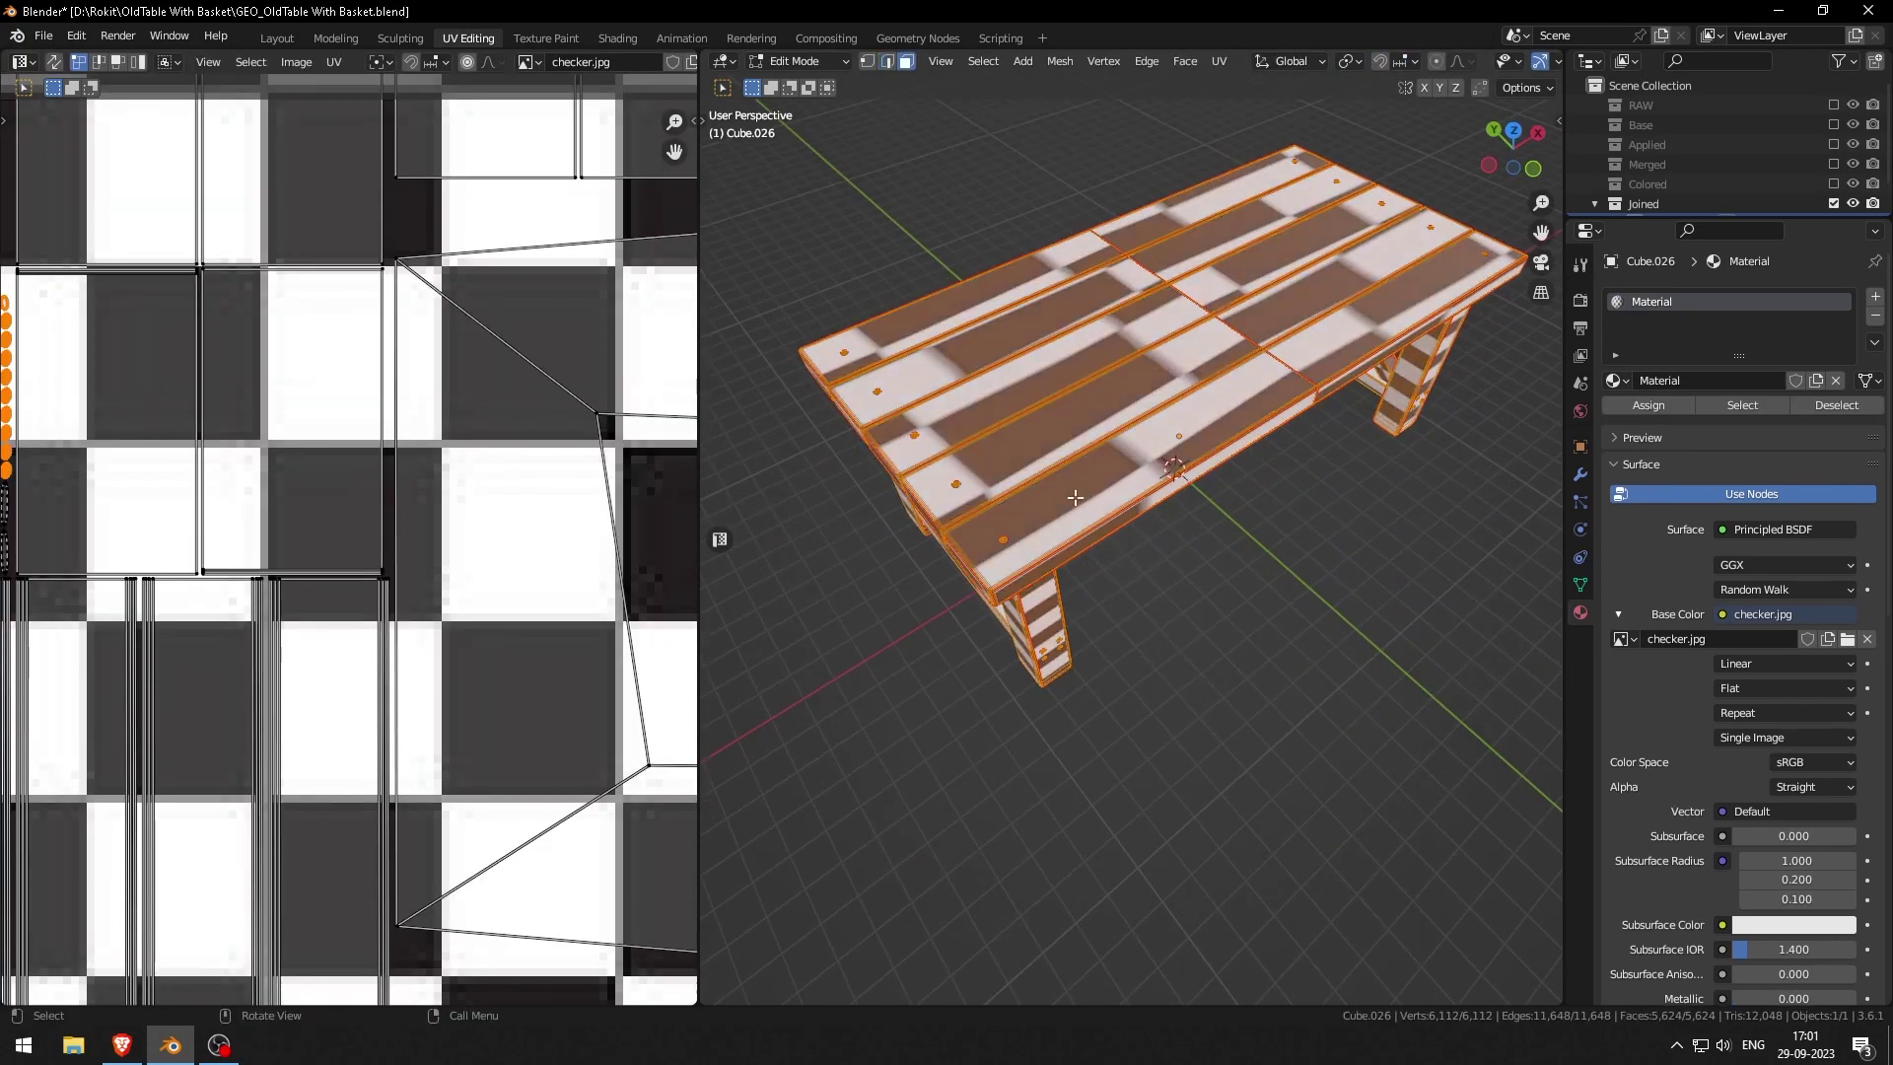
left_click(1074, 498)
scroll(228, 663, "down", 5)
key("a")
scroll(389, 608, "up", 1)
key("KP_Decimal")
key("s")
right_click(634, 579)
key("a")
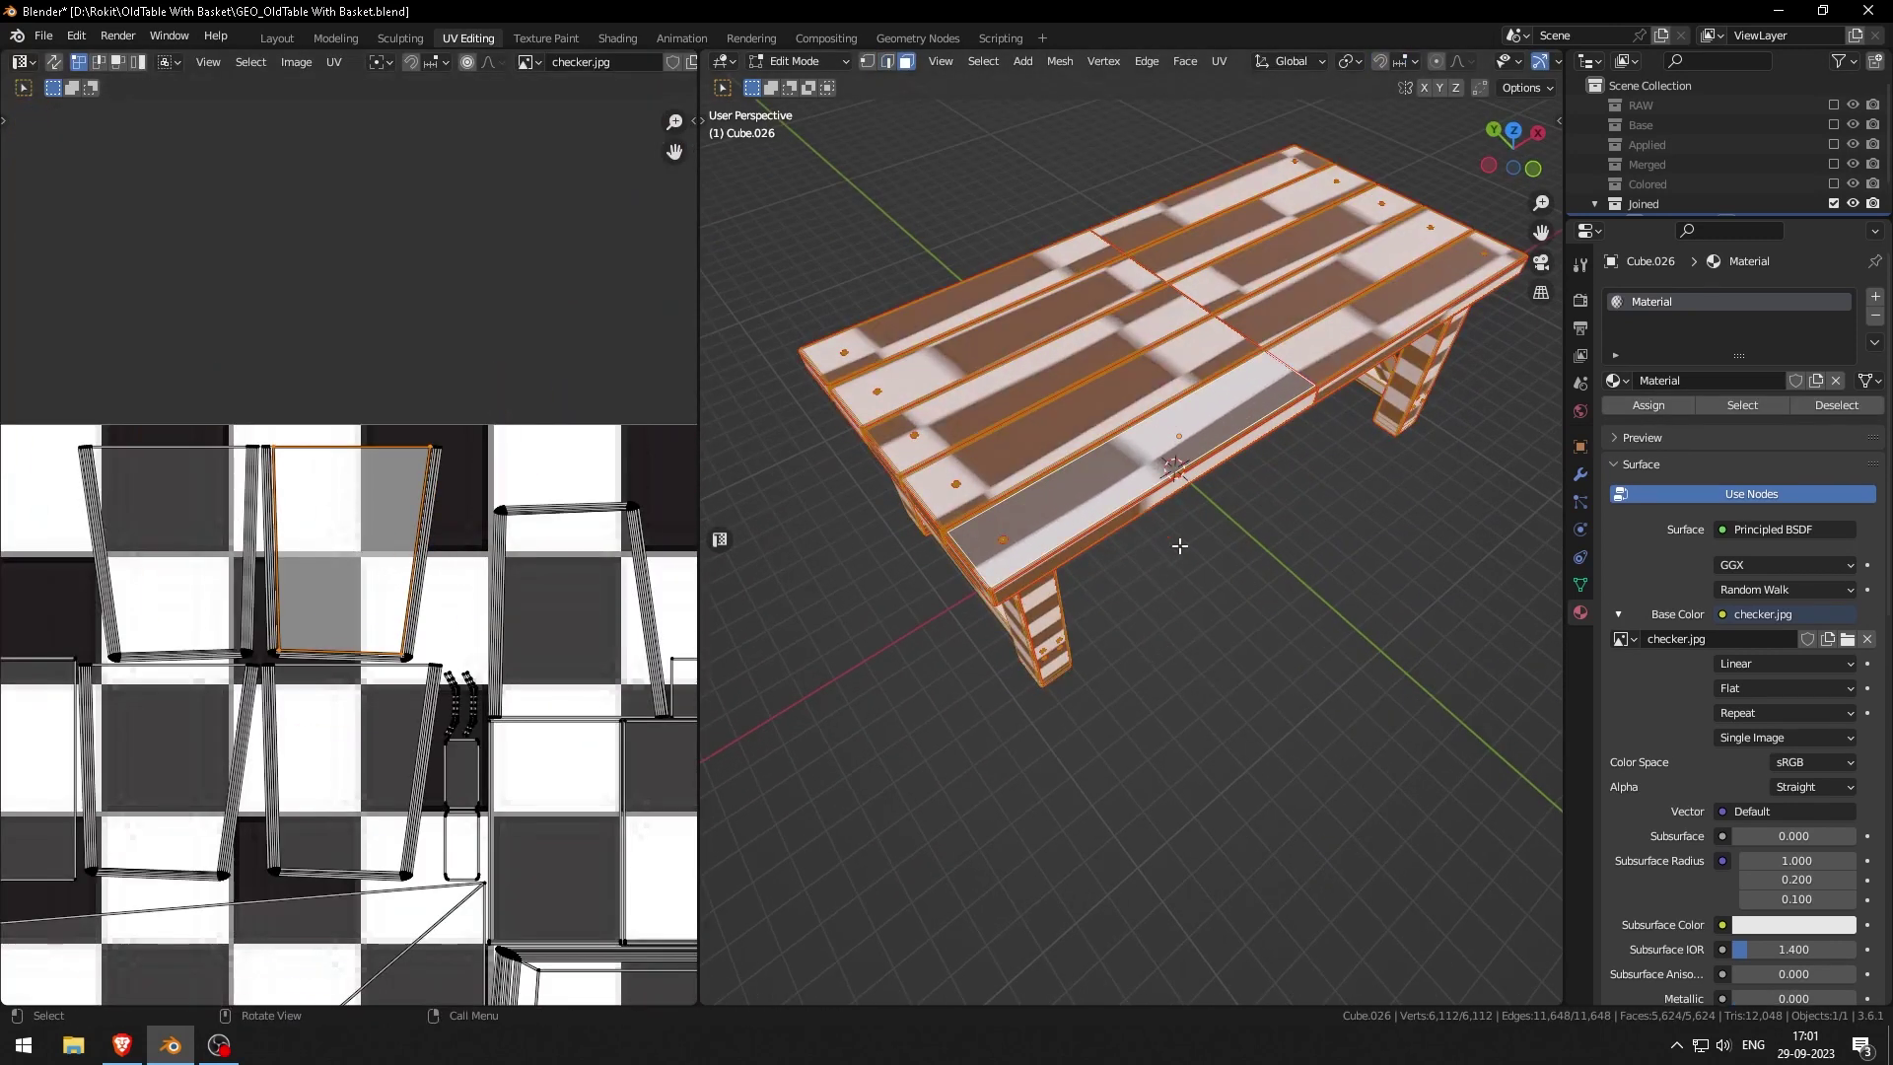
Step: Try scaling all the displayed UV islands over the checker image
middle_click_drag(1179, 537, 1173, 416)
scroll(524, 868, "down", 3)
middle_click_drag(525, 867, 329, 352)
middle_click_drag(877, 355, 870, 487)
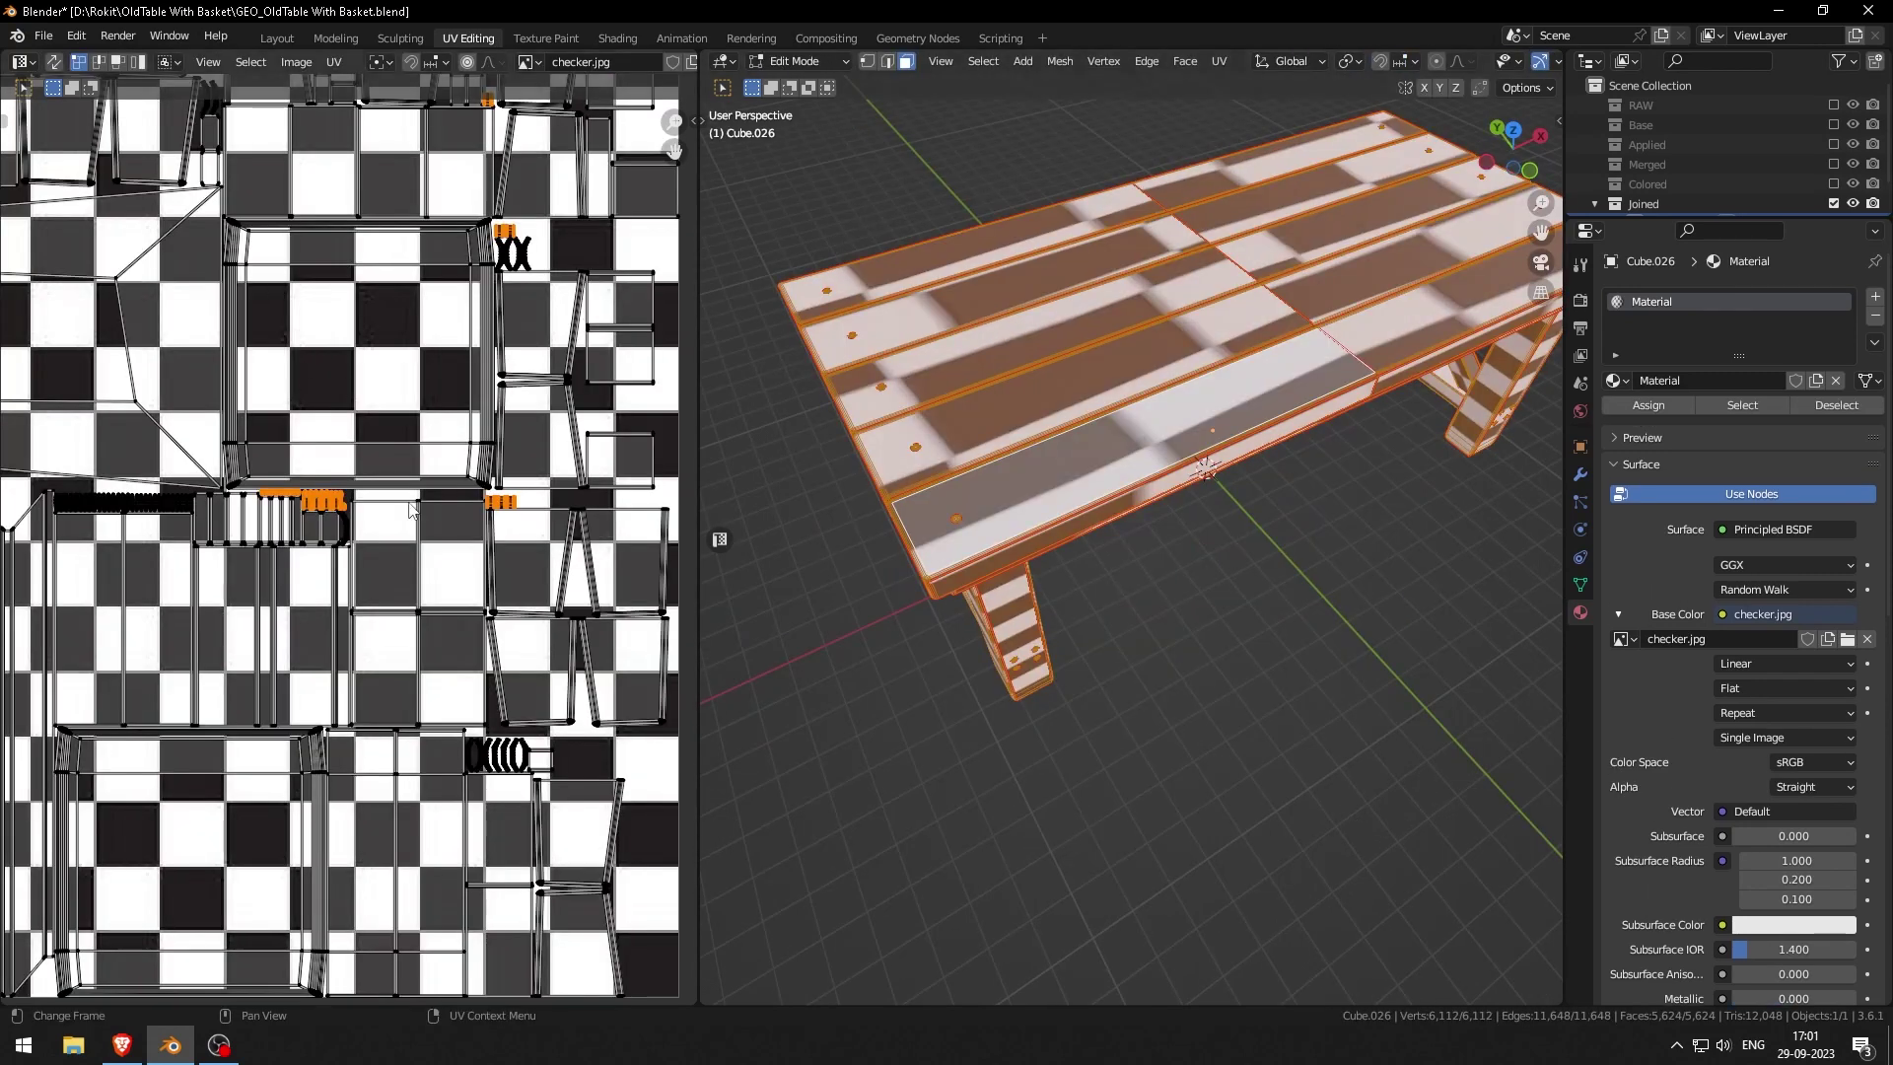
scroll(612, 625, "down", 2)
key("a")
key("s")
scroll(612, 625, "down", 5)
right_click(613, 625)
scroll(612, 625, "up", 9)
Step: From the top view, clear the selection and select the linked top faces of the planks in the negative X half
key("KP_7")
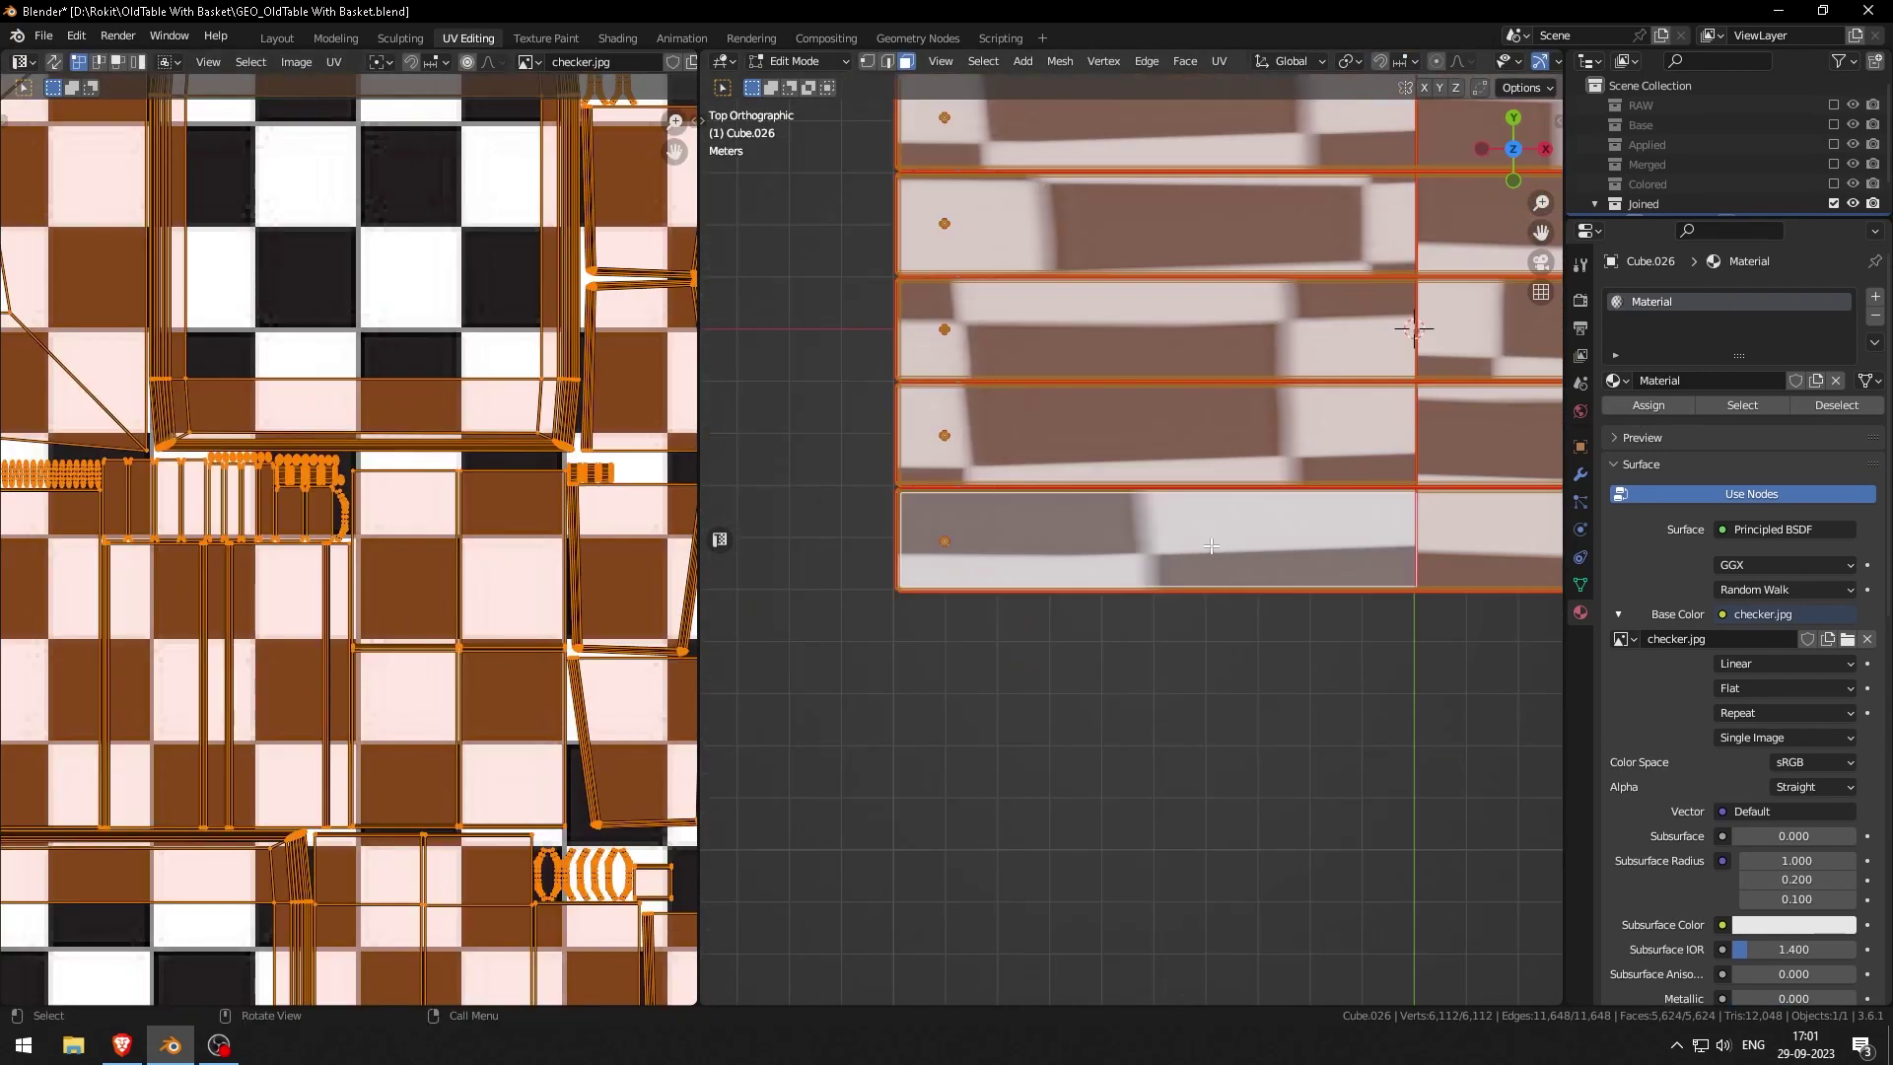
middle_click_drag(1212, 546, 1052, 597, "shift")
middle_click_drag(1429, 646, 878, 819, "shift")
scroll(1271, 819, "up", 1)
scroll(1271, 819, "down", 1)
middle_click_drag(749, 701, 1558, 671, "shift")
scroll(349, 539, "down", 15)
scroll(1072, 528, "up", 5)
left_click(1055, 537)
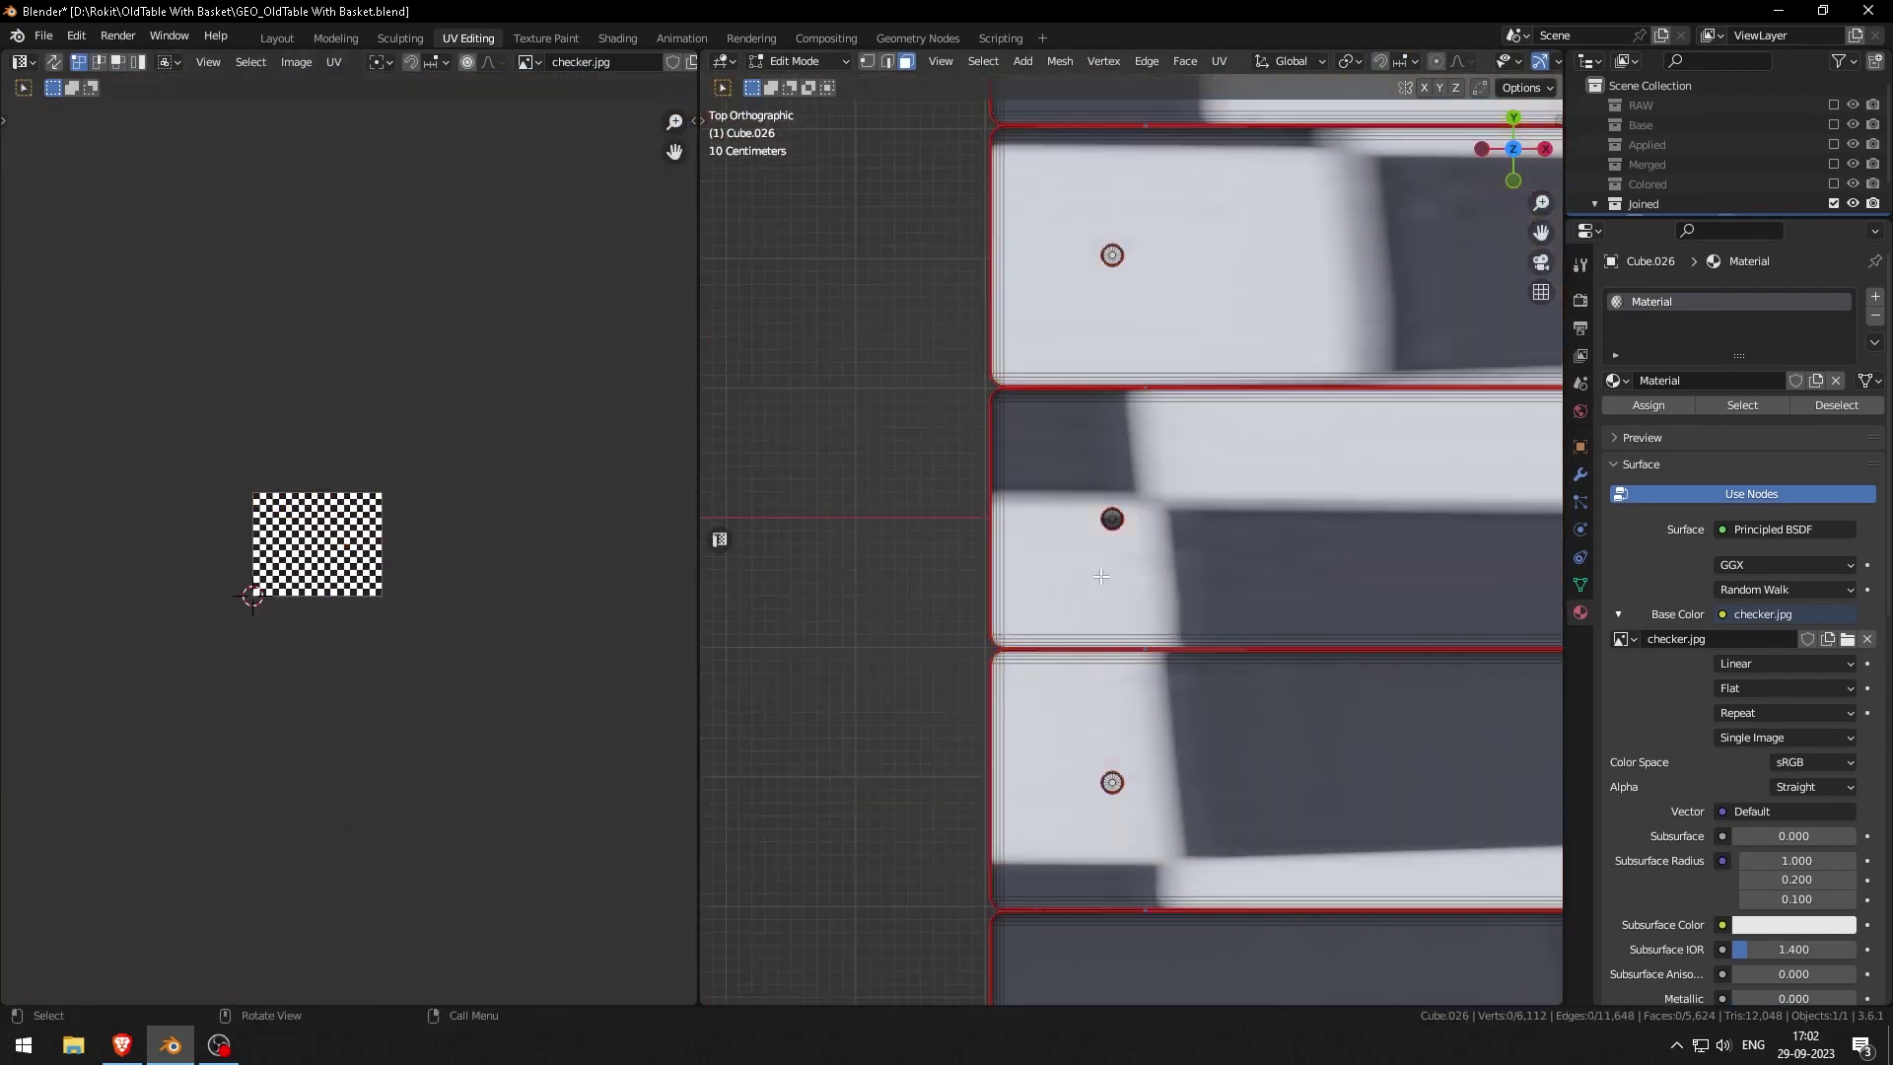
key("l")
key("l")
key("l")
key("l")
key("l")
Step: Add the linked top faces of the five planks in the tabletop's positive X half to the selection
scroll(1112, 518, "up", 3)
scroll(1112, 518, "down", 9)
middle_click_drag(1261, 414, 1183, 549, "shift")
middle_click_drag(1429, 661, 904, 539, "shift")
scroll(1134, 552, "up", 4)
key("l")
key("l")
key("l")
key("l")
key("l")
Step: Add the linked upper faces of the long stretcher and the lower end rail to the selection
middle_click_drag(976, 848, 1133, 680)
scroll(1134, 680, "up", 6)
key("l")
middle_click_drag(1311, 690, 1104, 621)
key("l")
scroll(1255, 701, "down", 4)
middle_click_drag(1255, 701, 1459, 771)
scroll(1083, 770, "up", 4)
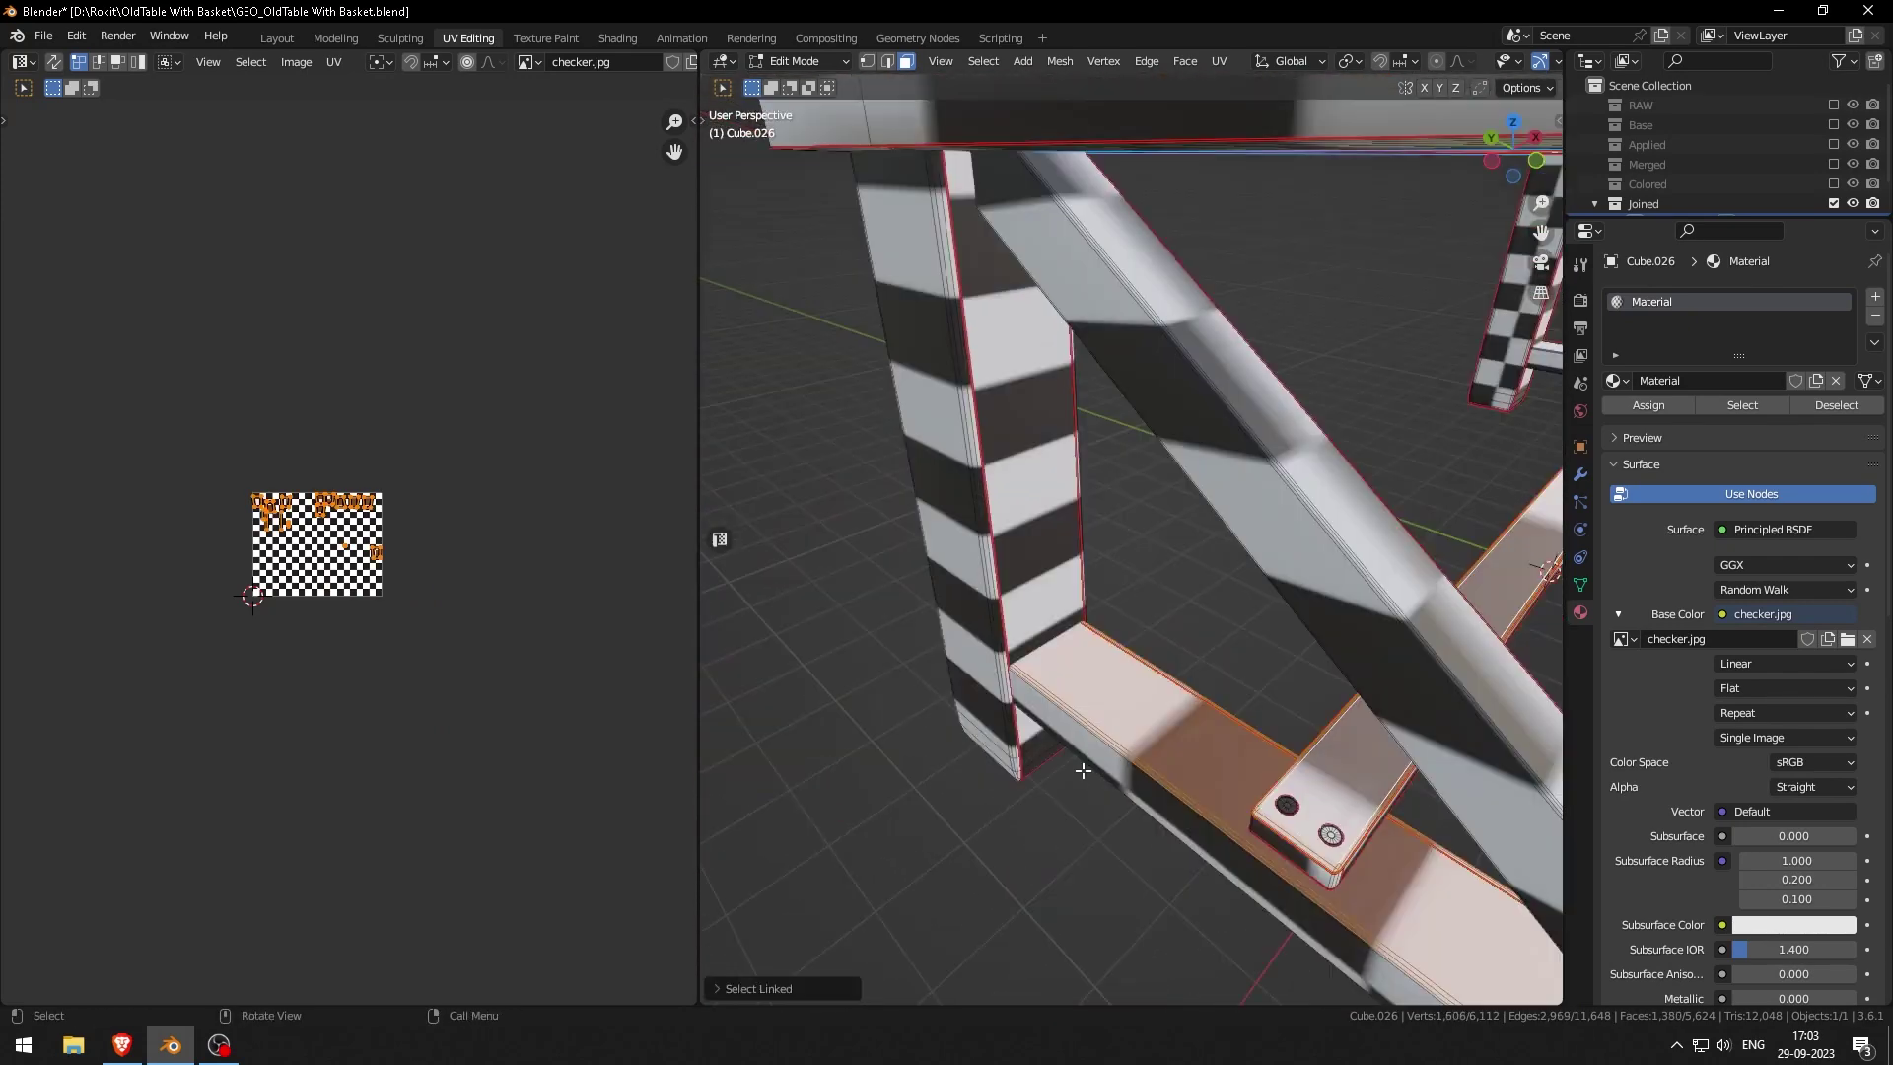
Step: Add the diagonal brace's linked upper faces and extend the selection along shortest face paths at the table's corner
middle_click_drag(1084, 771, 1044, 476)
scroll(1314, 506, "down", 4)
key("l")
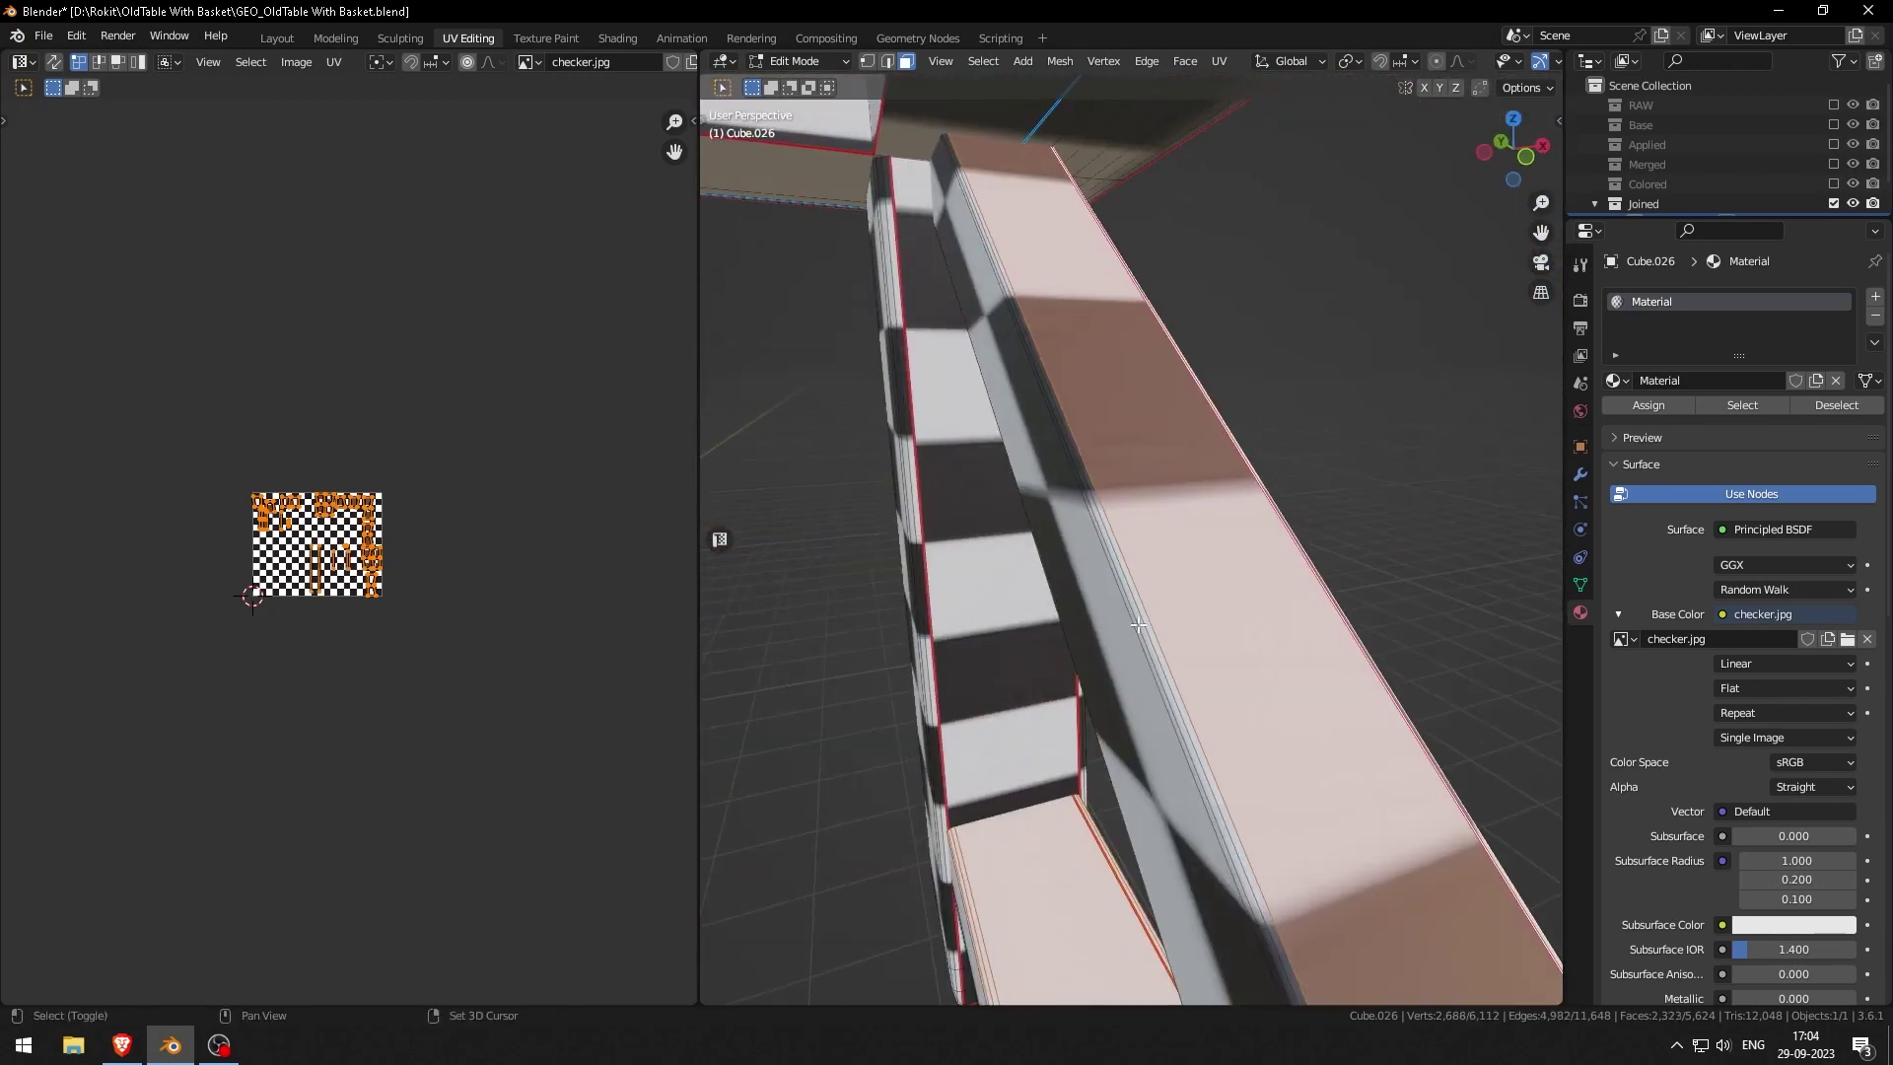
middle_click_drag(1137, 624, 1174, 586)
left_click(1174, 585, "ctrl")
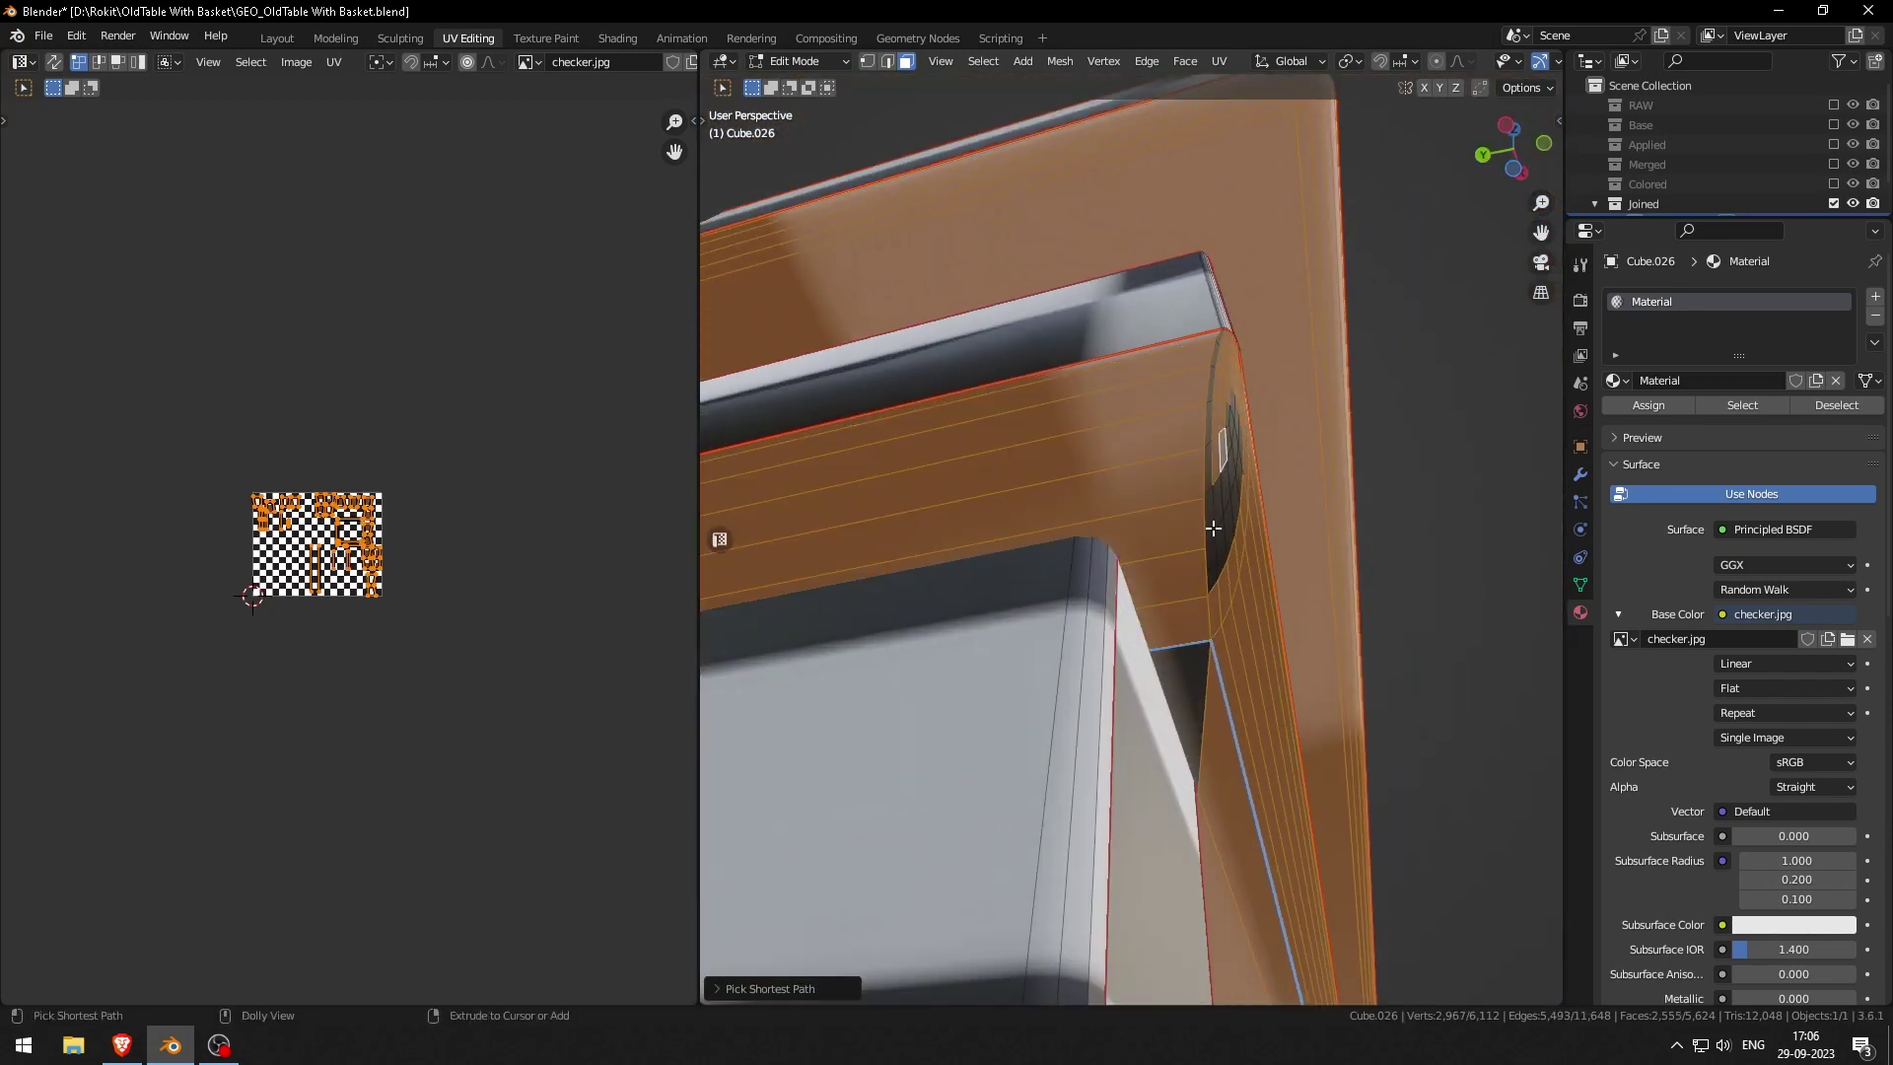
left_click(1213, 528, "ctrl")
middle_click_drag(1212, 529, 1085, 592)
Step: Start a fresh face selection under the table and extend it to faces with a similar normal
left_click(1084, 592)
left_click(988, 63)
left_click(1223, 395)
middle_click_drag(1084, 493, 1114, 414)
left_click(1183, 443, "shift")
left_click(1075, 63)
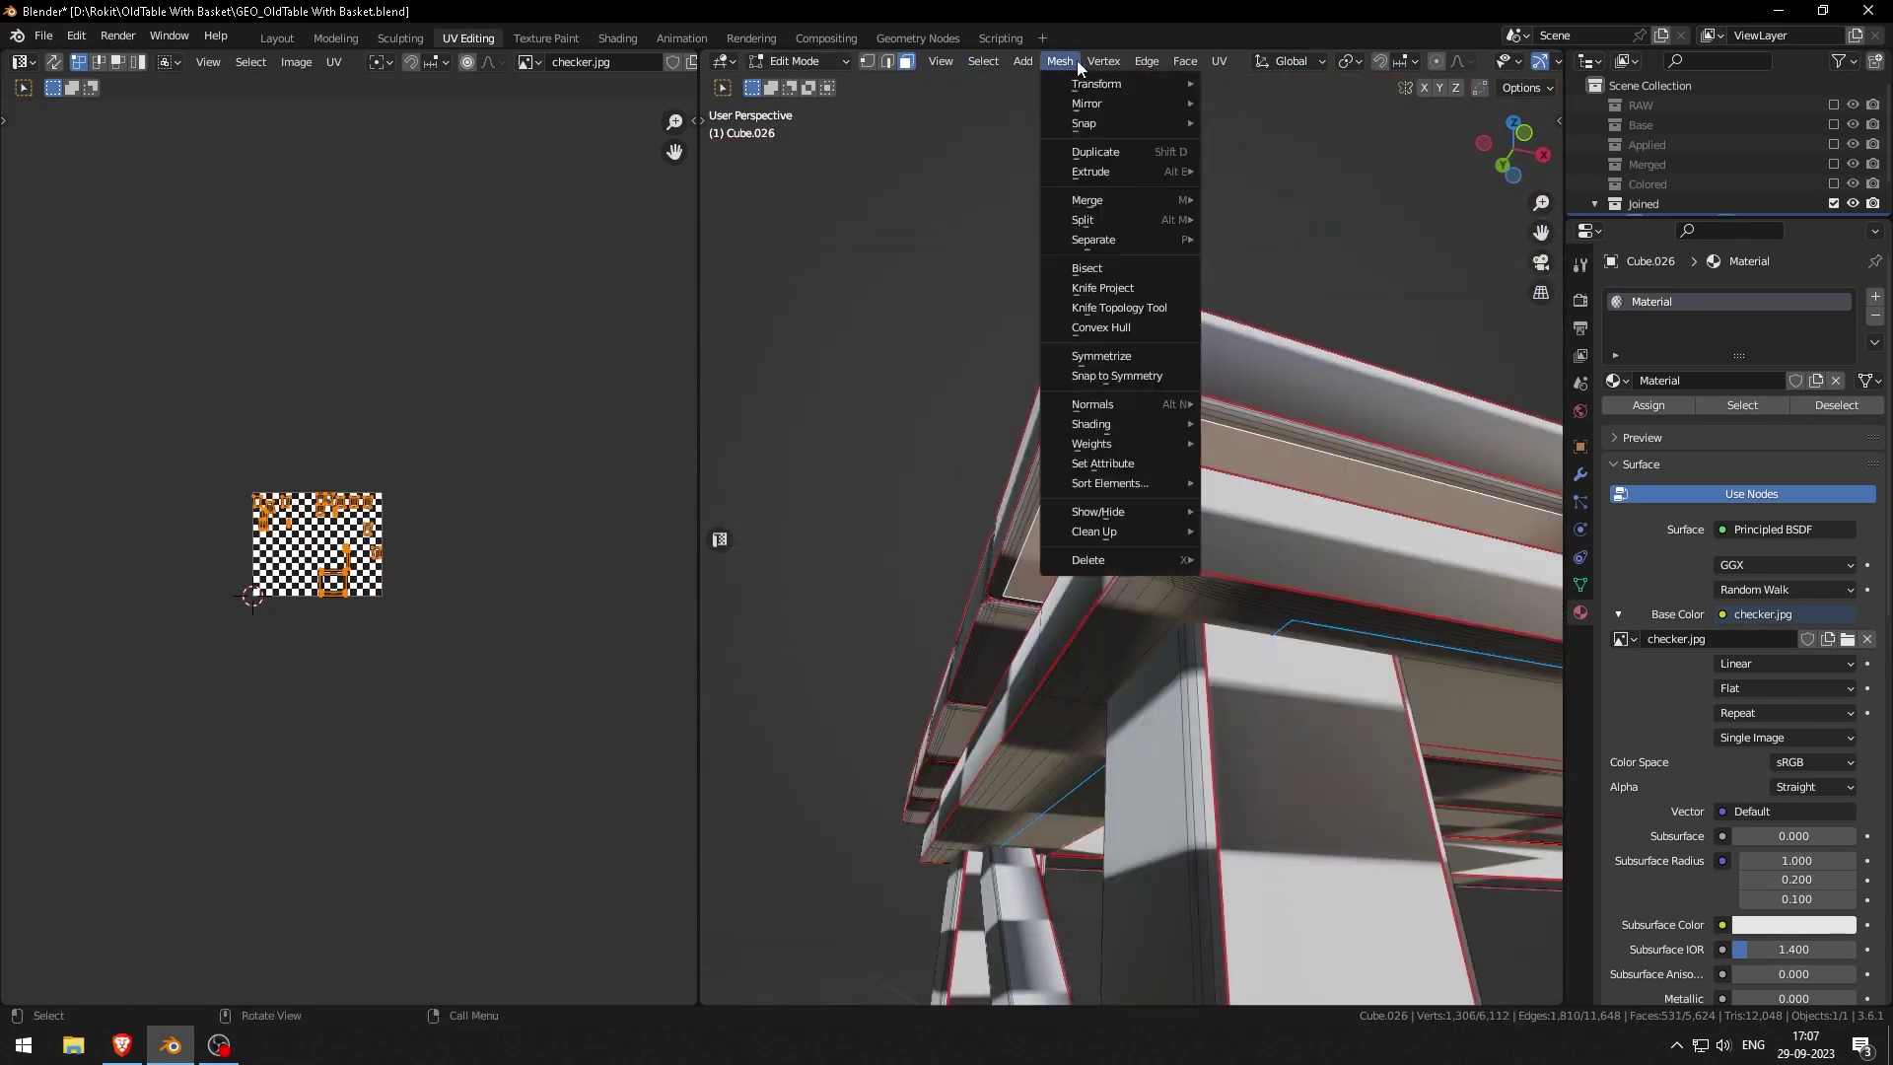
mouse_move(983, 61)
left_click(1223, 395)
scroll(1119, 520, "down", 3)
scroll(1353, 502, "up", 4)
Step: Add more frame faces and repeat the similar-normal selection on them
middle_click_drag(1120, 520, 1070, 264)
left_click(1026, 394, "ctrl")
left_click(1111, 571, "shift")
key("shift+g")
left_click(1043, 282, "shift")
key("shift+r")
middle_click_drag(1183, 137, 1137, 461, "shift")
key("shift+r")
Step: Add the remaining faces around the rounded plank corners with Select Similar by Normal, Compare Equal, threshold 0.01
scroll(1136, 460, "up", 4)
left_click(1136, 460, "shift")
left_click(1208, 589, "shift")
key("shift+r")
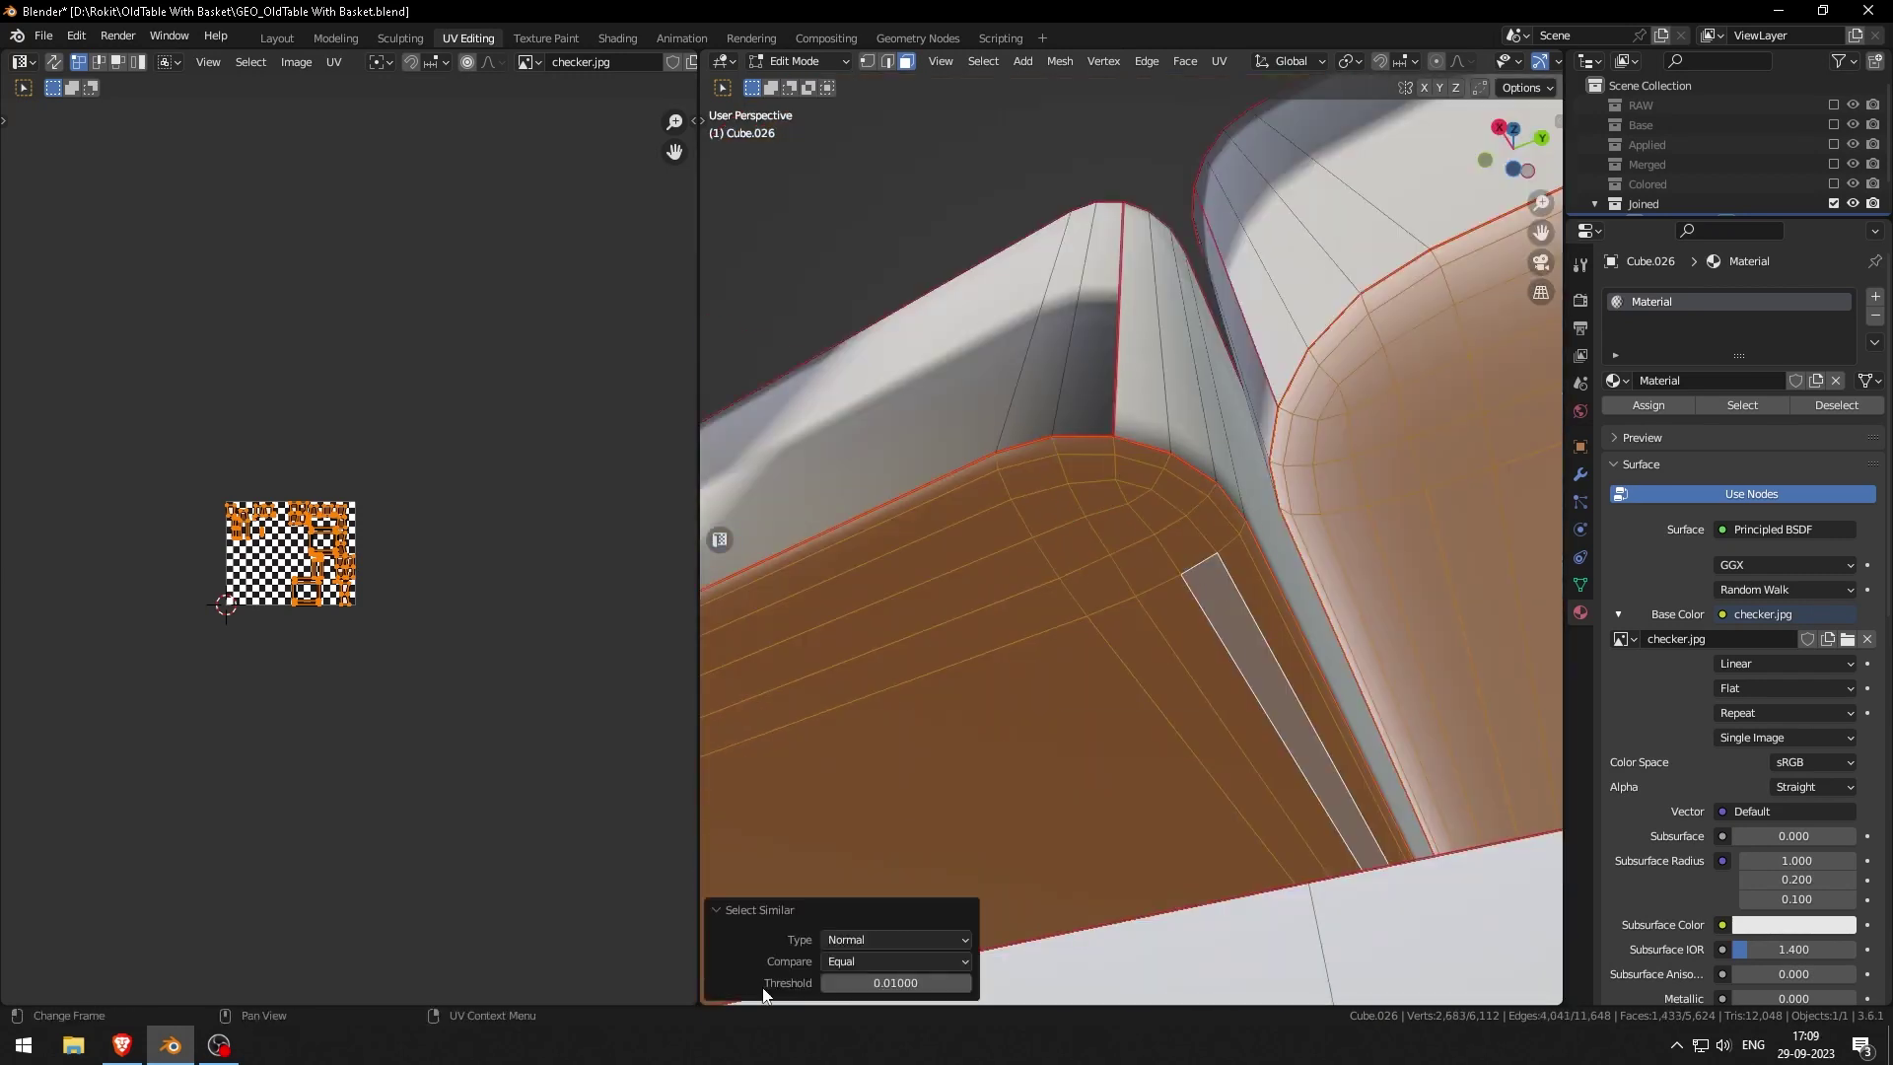
middle_click_drag(1208, 588, 1205, 797)
key("shift+g")
left_click(1027, 571)
Step: Project the selected faces' UVs from the top view with Project from View
scroll(1026, 570, "down", 5)
key("KP_7")
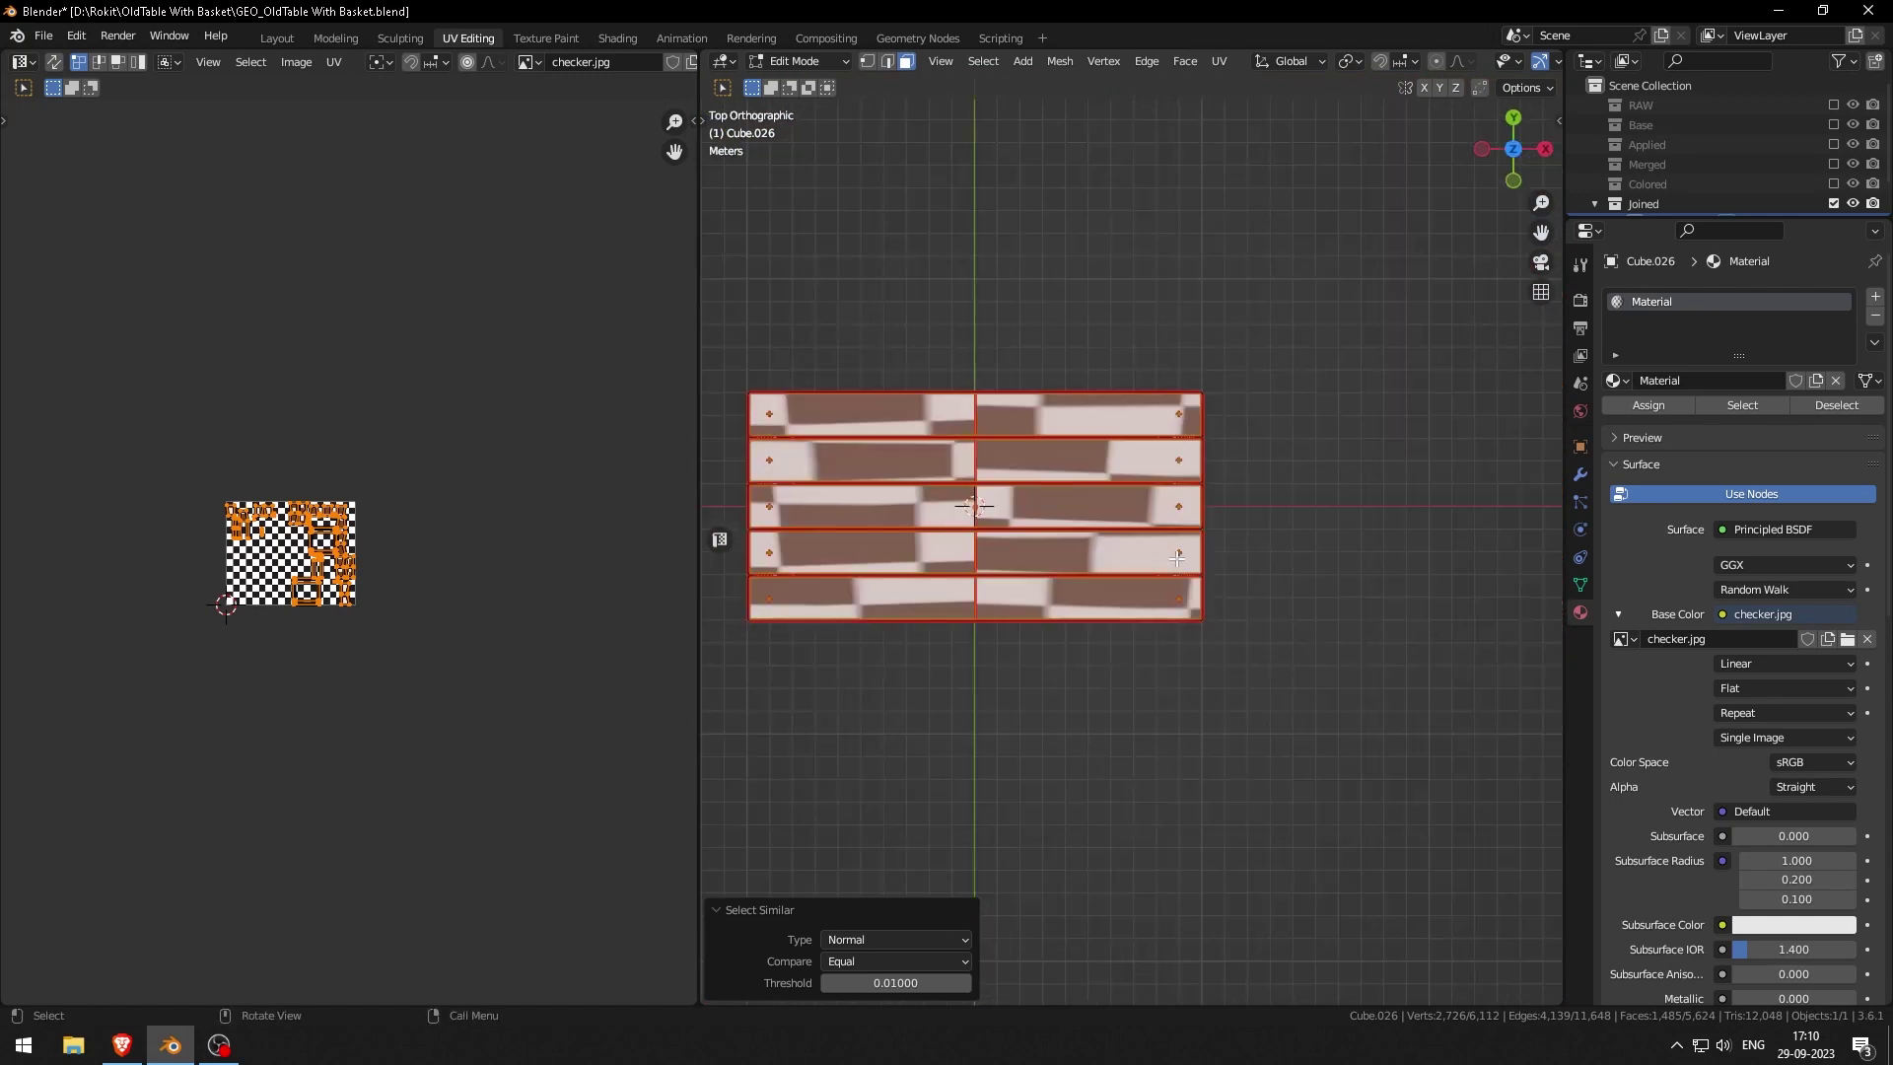
scroll(991, 525, "up", 6)
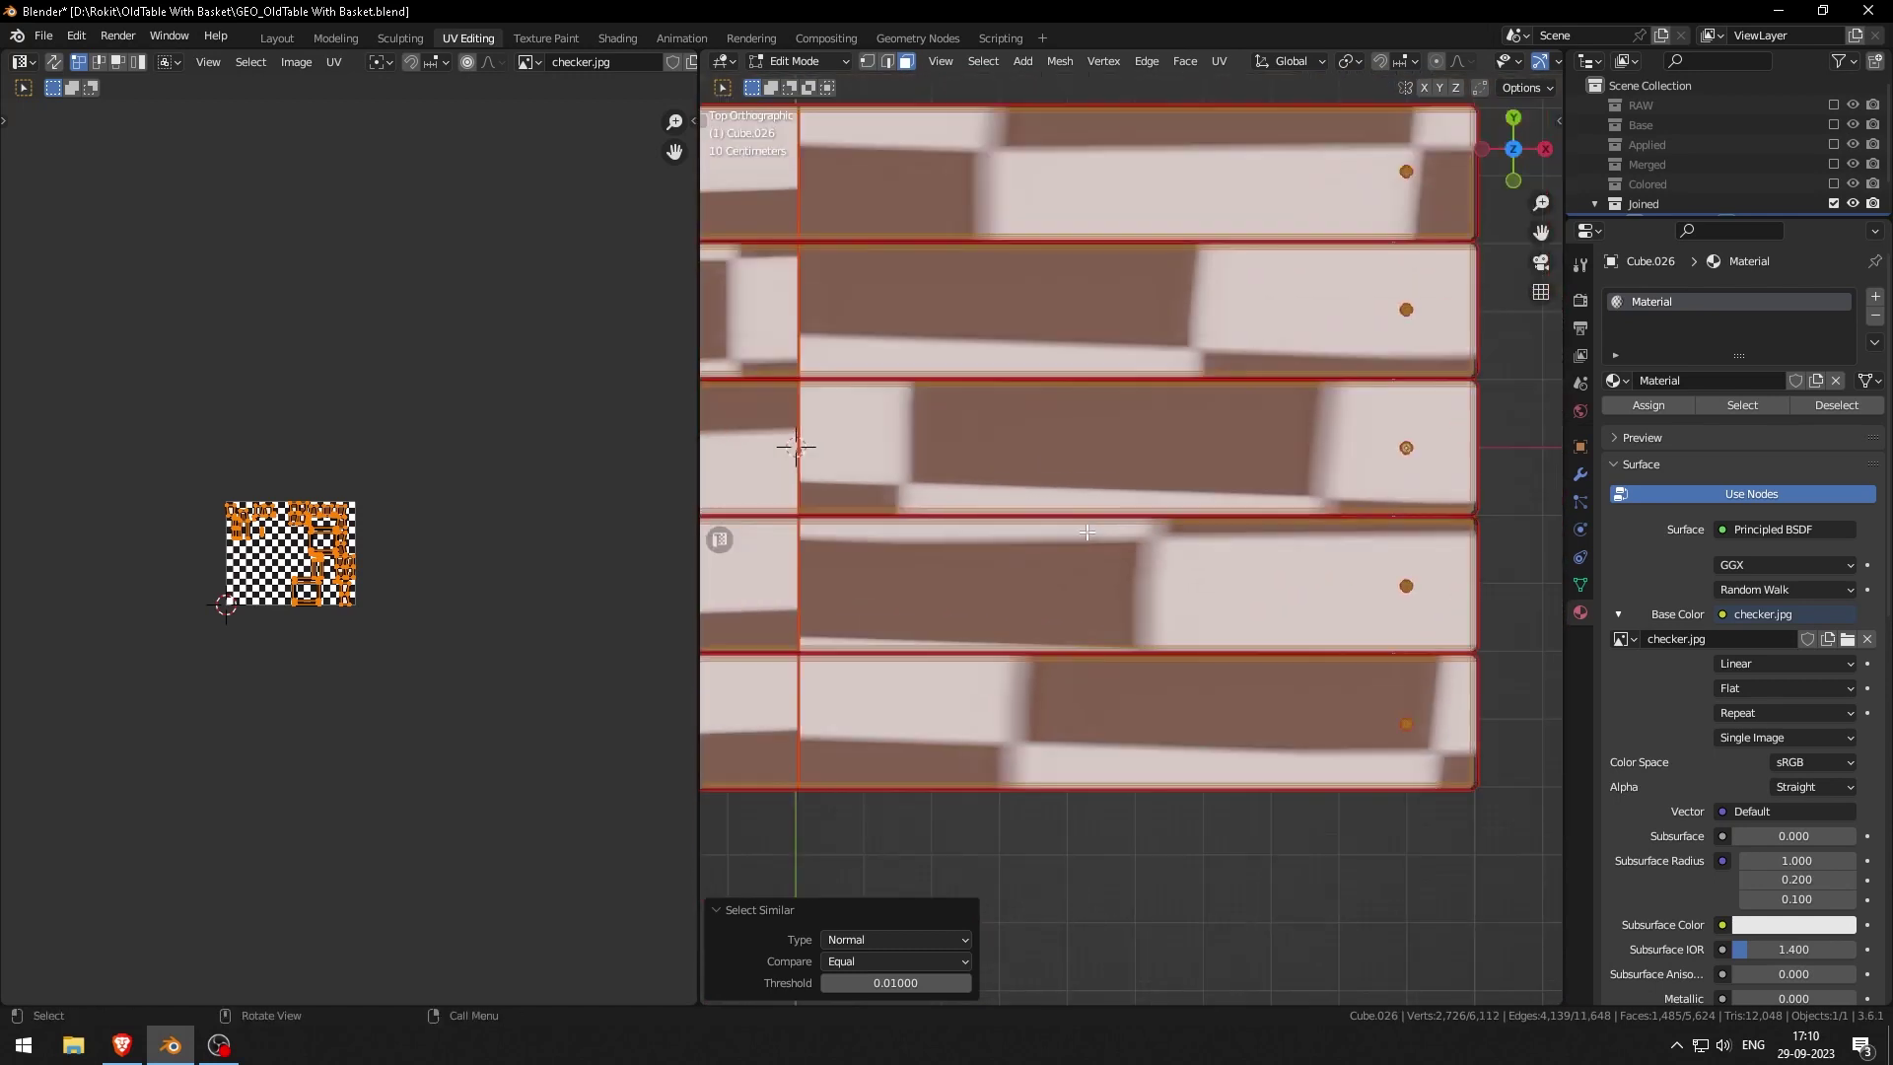
key("u")
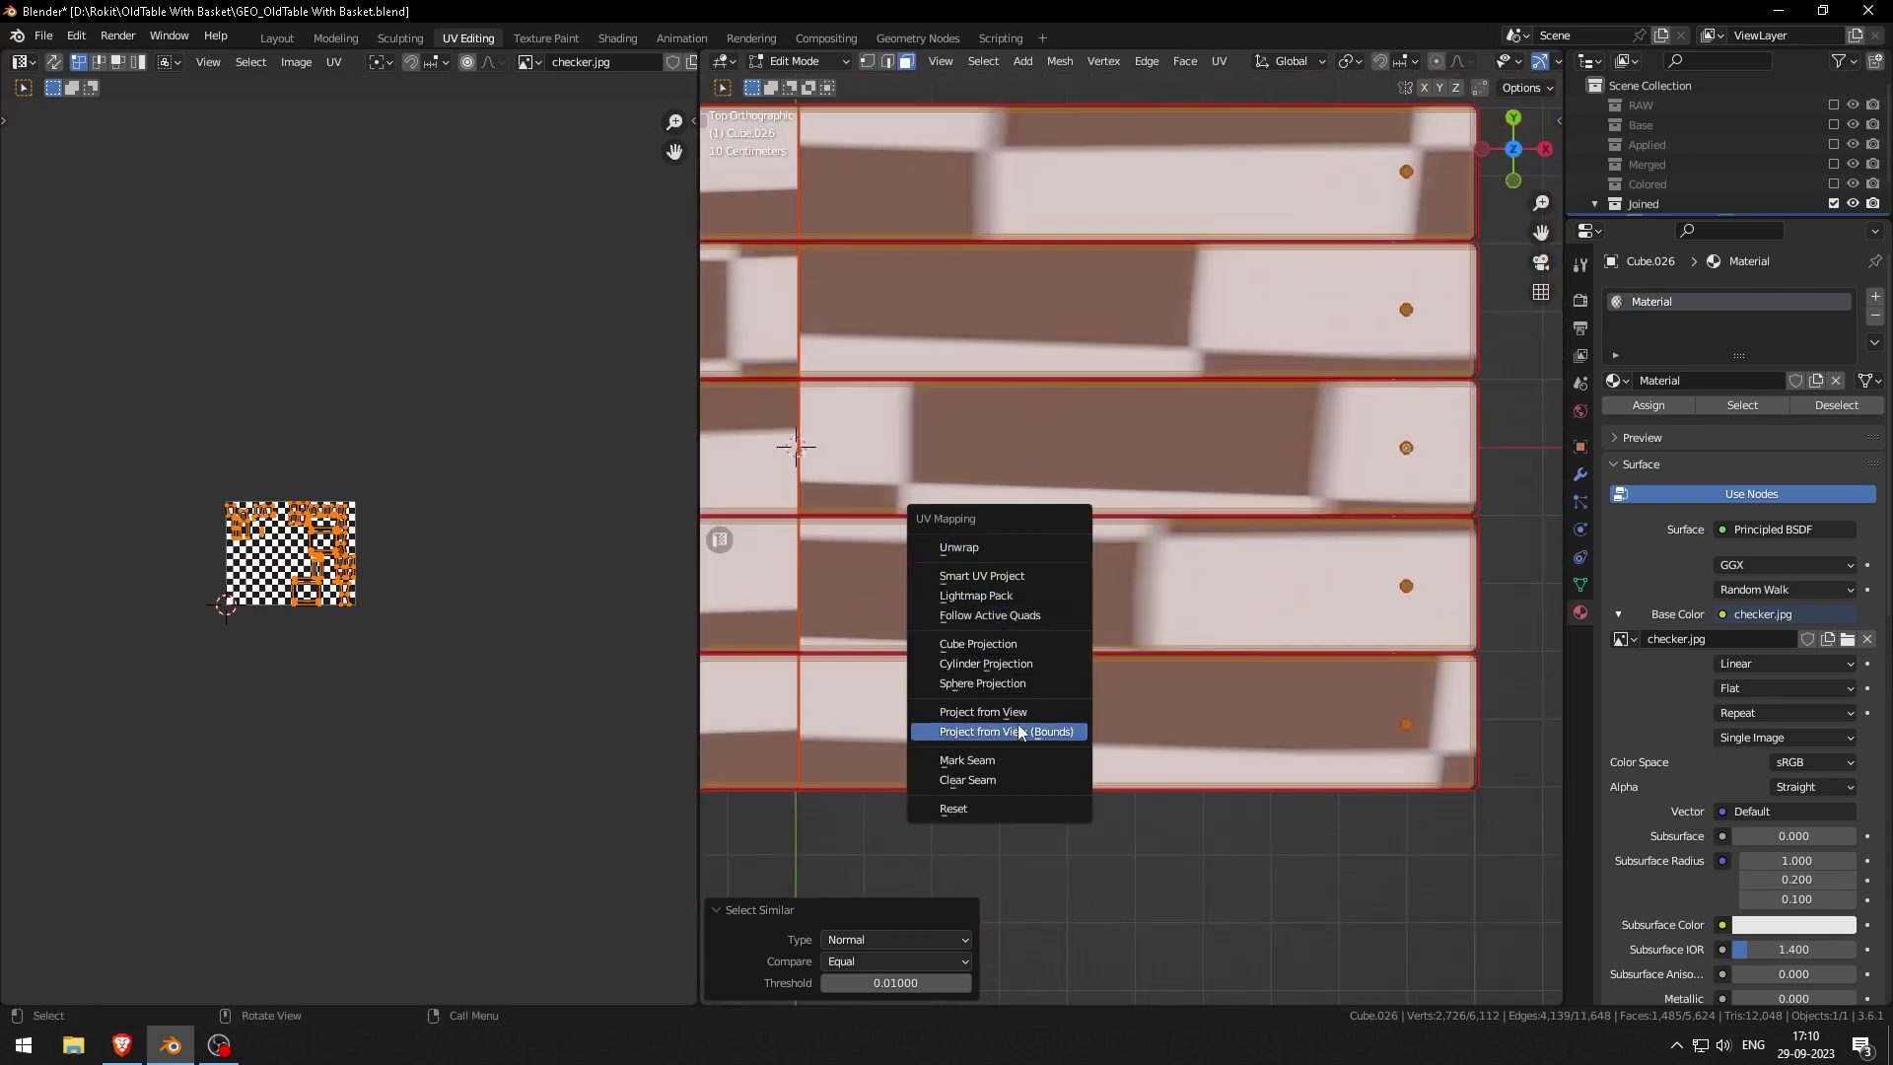
left_click(985, 716)
scroll(168, 503, "up", 5)
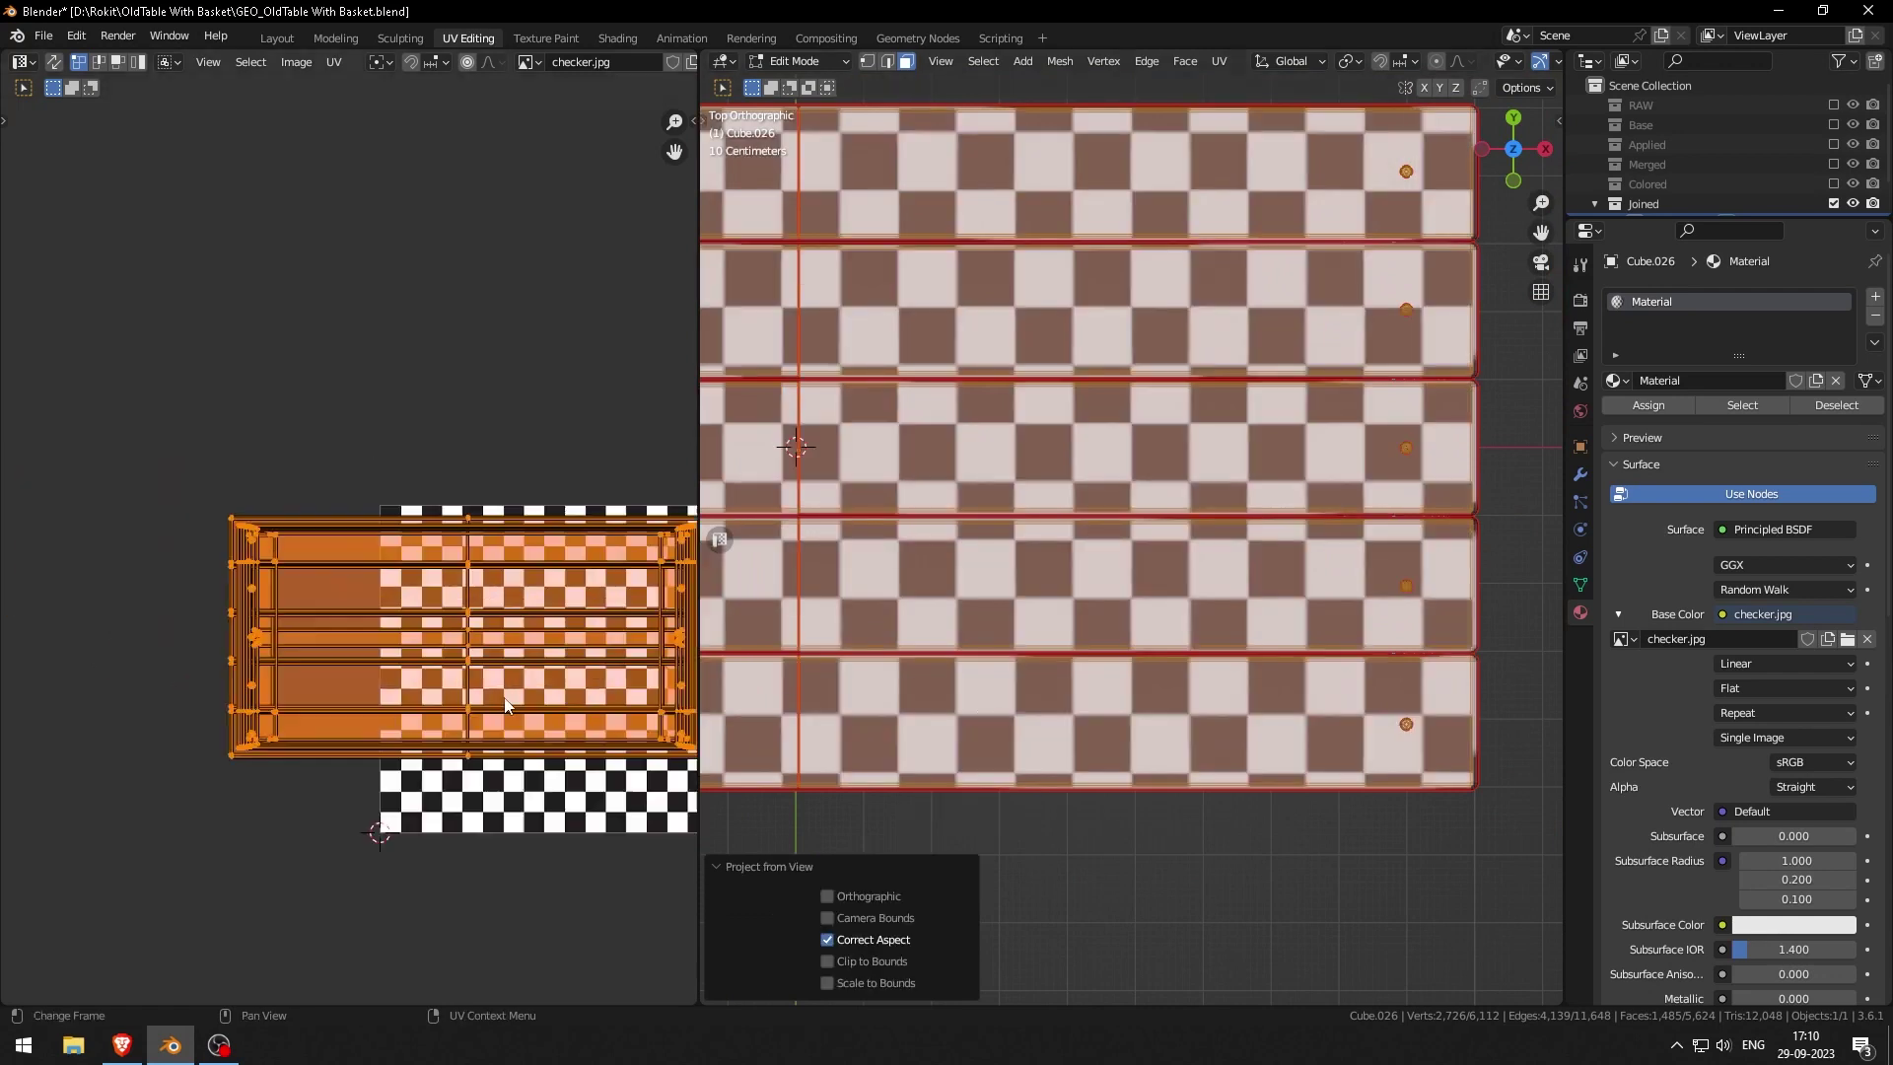
Step: Scale the projected tabletop UVs up to about 2.9 times for a finer checker pattern
middle_click_drag(1084, 552, 1132, 597)
key("s")
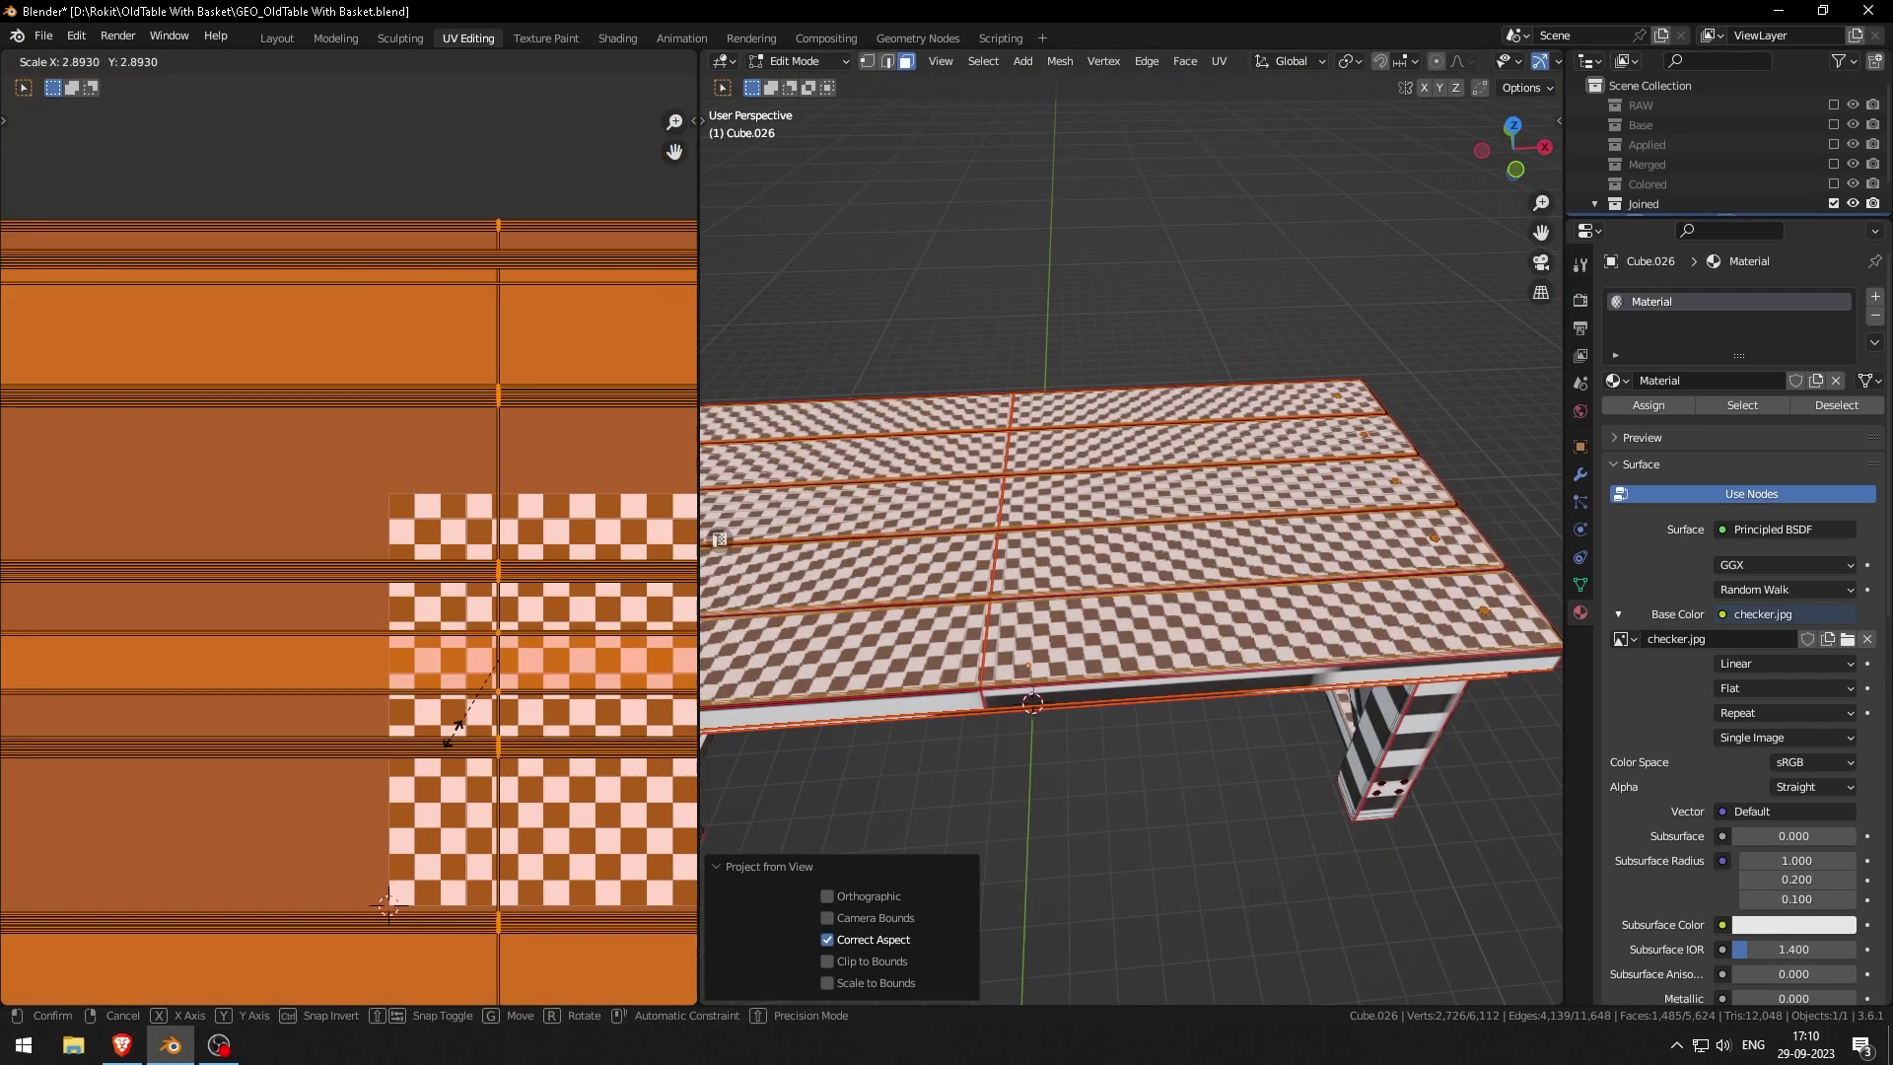
left_click(450, 751)
Step: Select the vertical faces along the table's long sides, extending the selection with Select Similar
middle_click_drag(1106, 775, 1085, 710)
scroll(428, 637, "down", 5)
middle_click_drag(1103, 639, 1250, 720)
left_click(1070, 641)
key("shift+g")
left_click(1063, 498)
key("shift+g")
left_click(1114, 587)
key("shift+g")
left_click(1001, 655)
Step: Project the selected long-side faces' UVs from the front view and enlarge them to match the tabletop's checker size
middle_click_drag(965, 654, 1040, 602)
left_click(1148, 595)
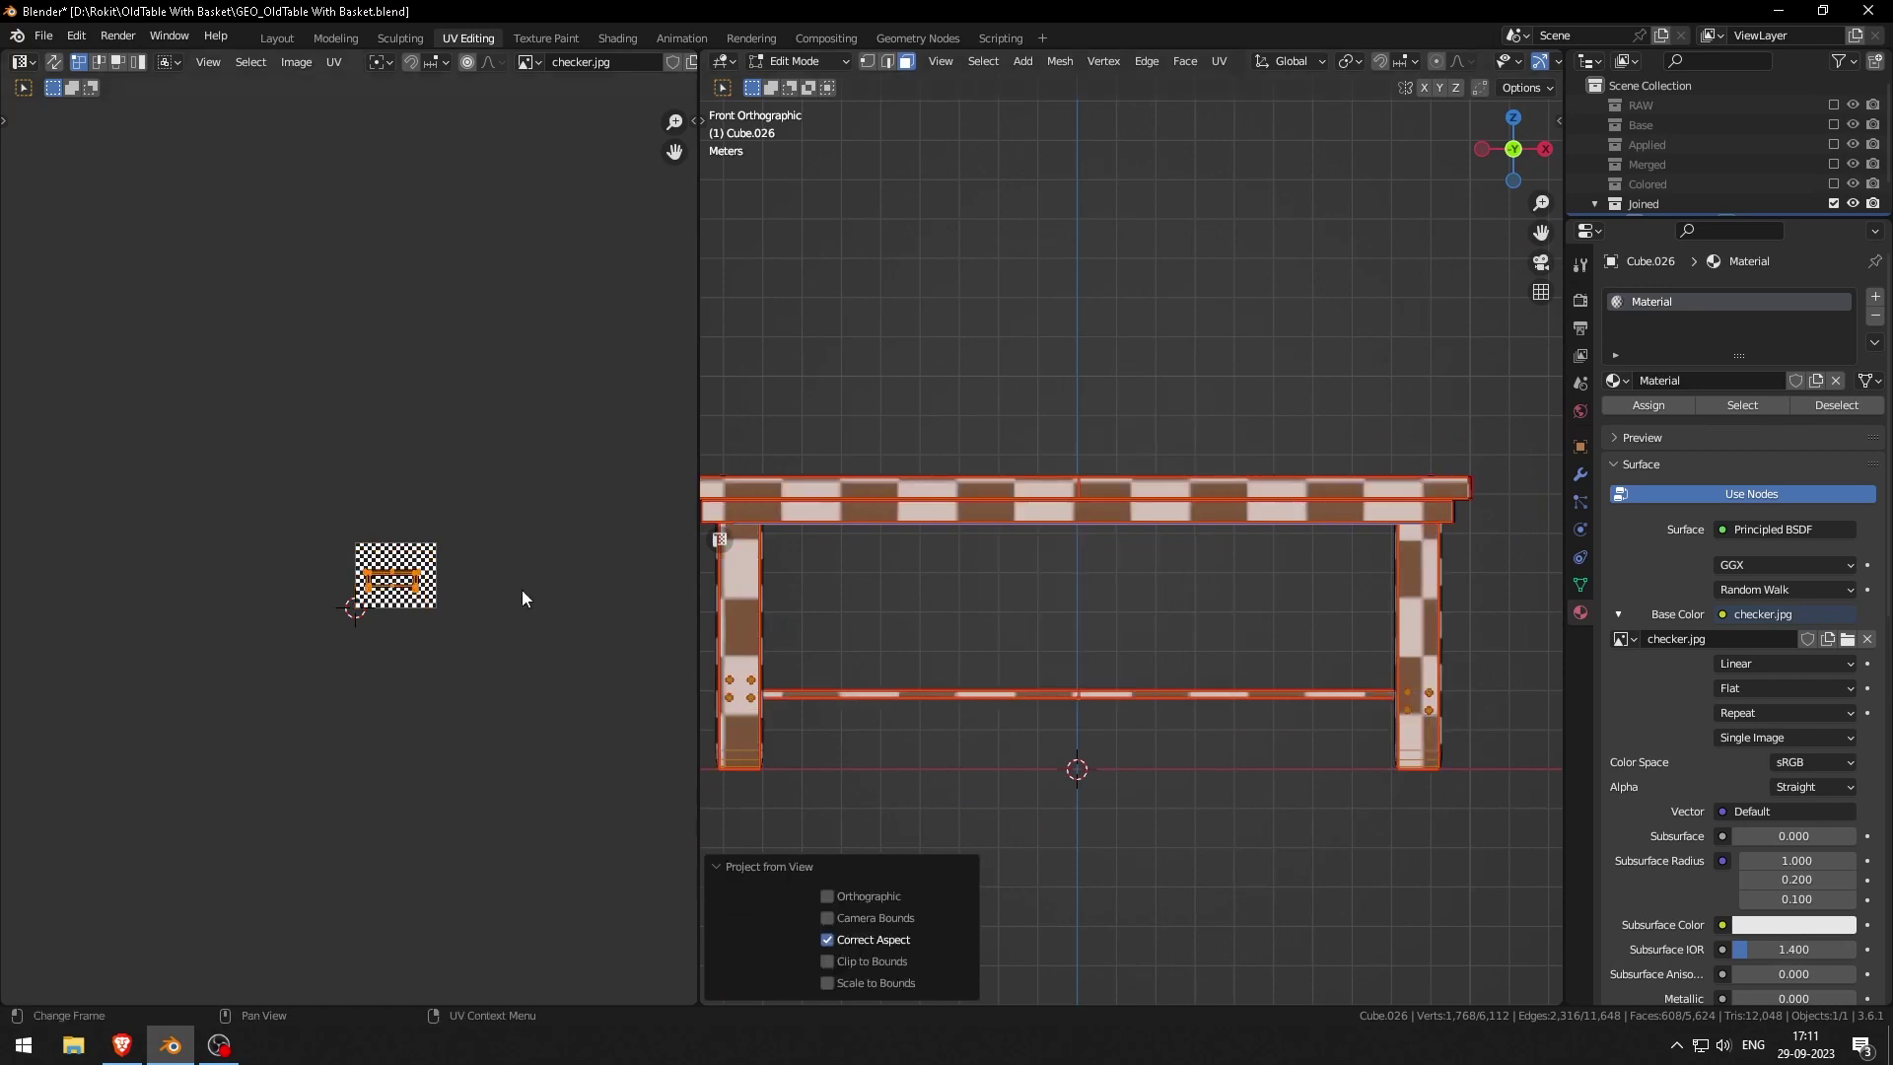
left_click(421, 837)
middle_click_drag(976, 690, 1178, 680)
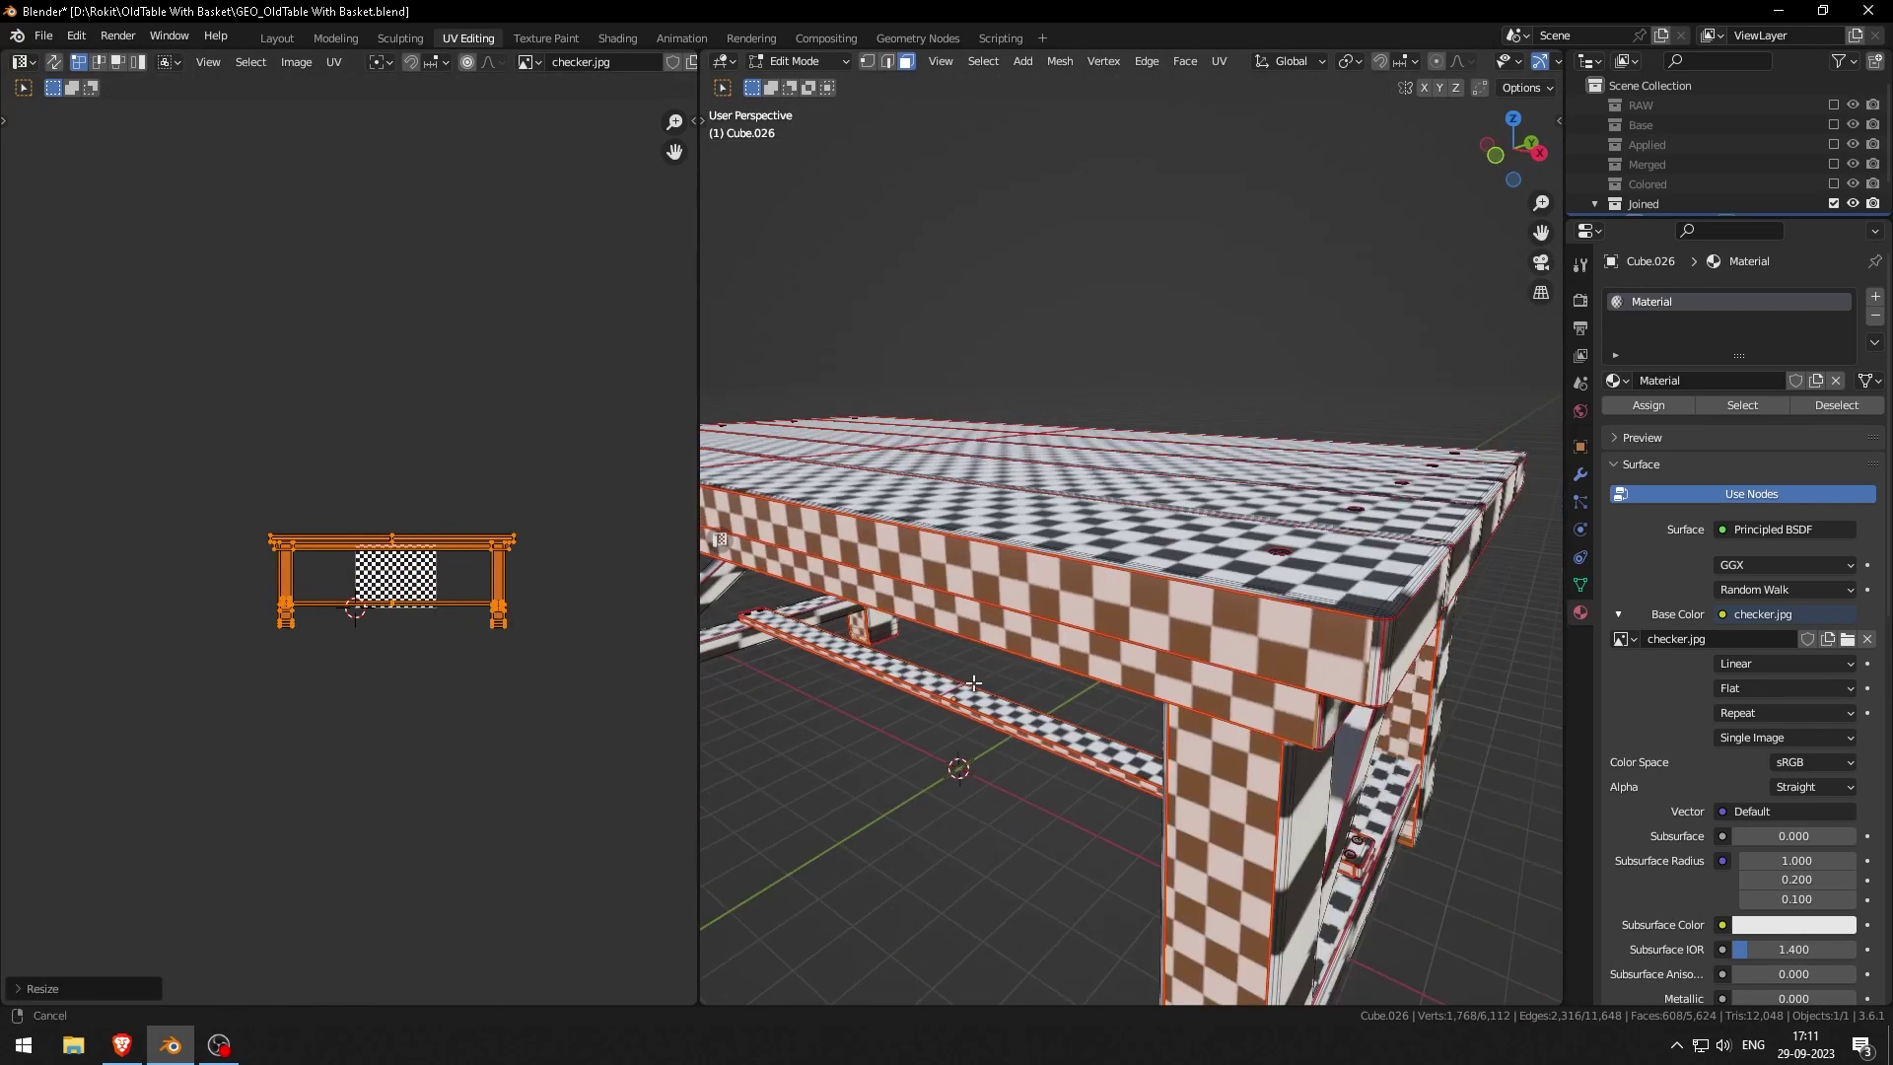
scroll(1027, 684, "up", 2)
key("s")
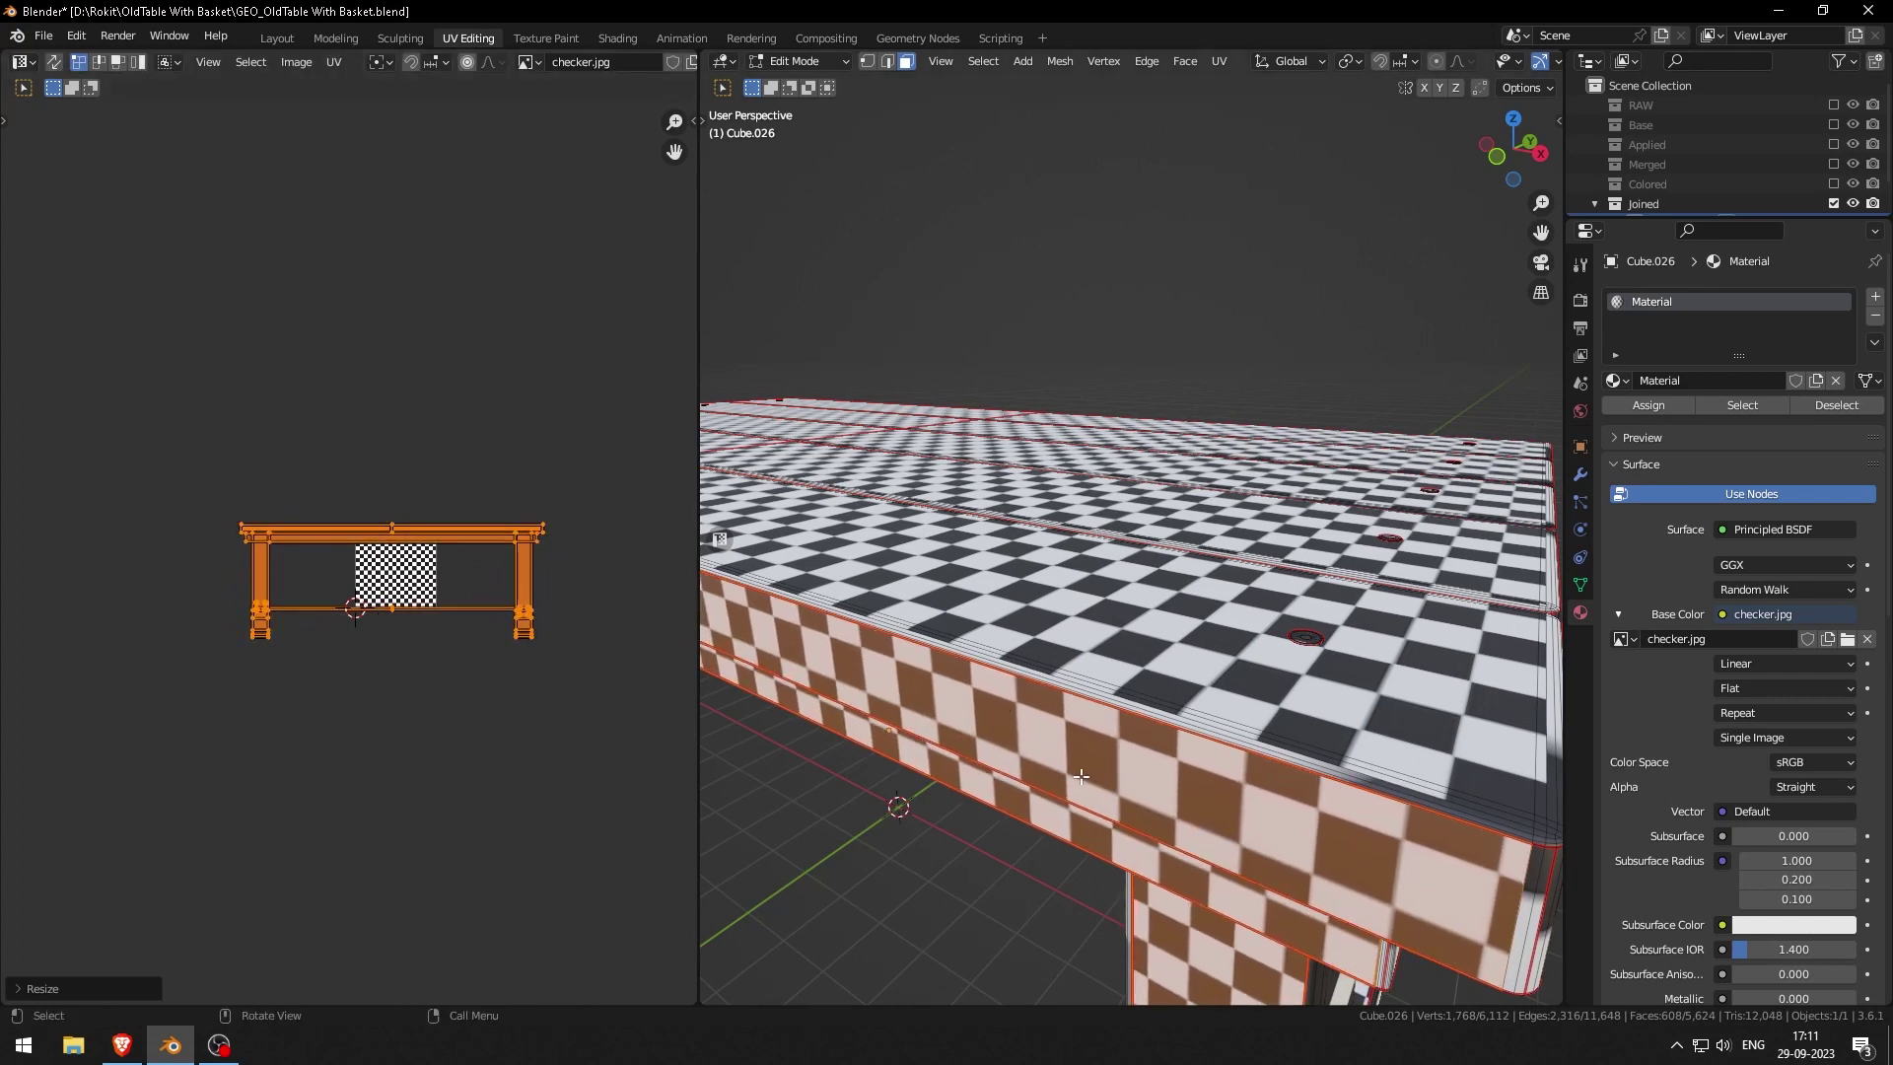
scroll(1081, 775, "down", 3)
key("a")
key("g")
right_click(351, 689)
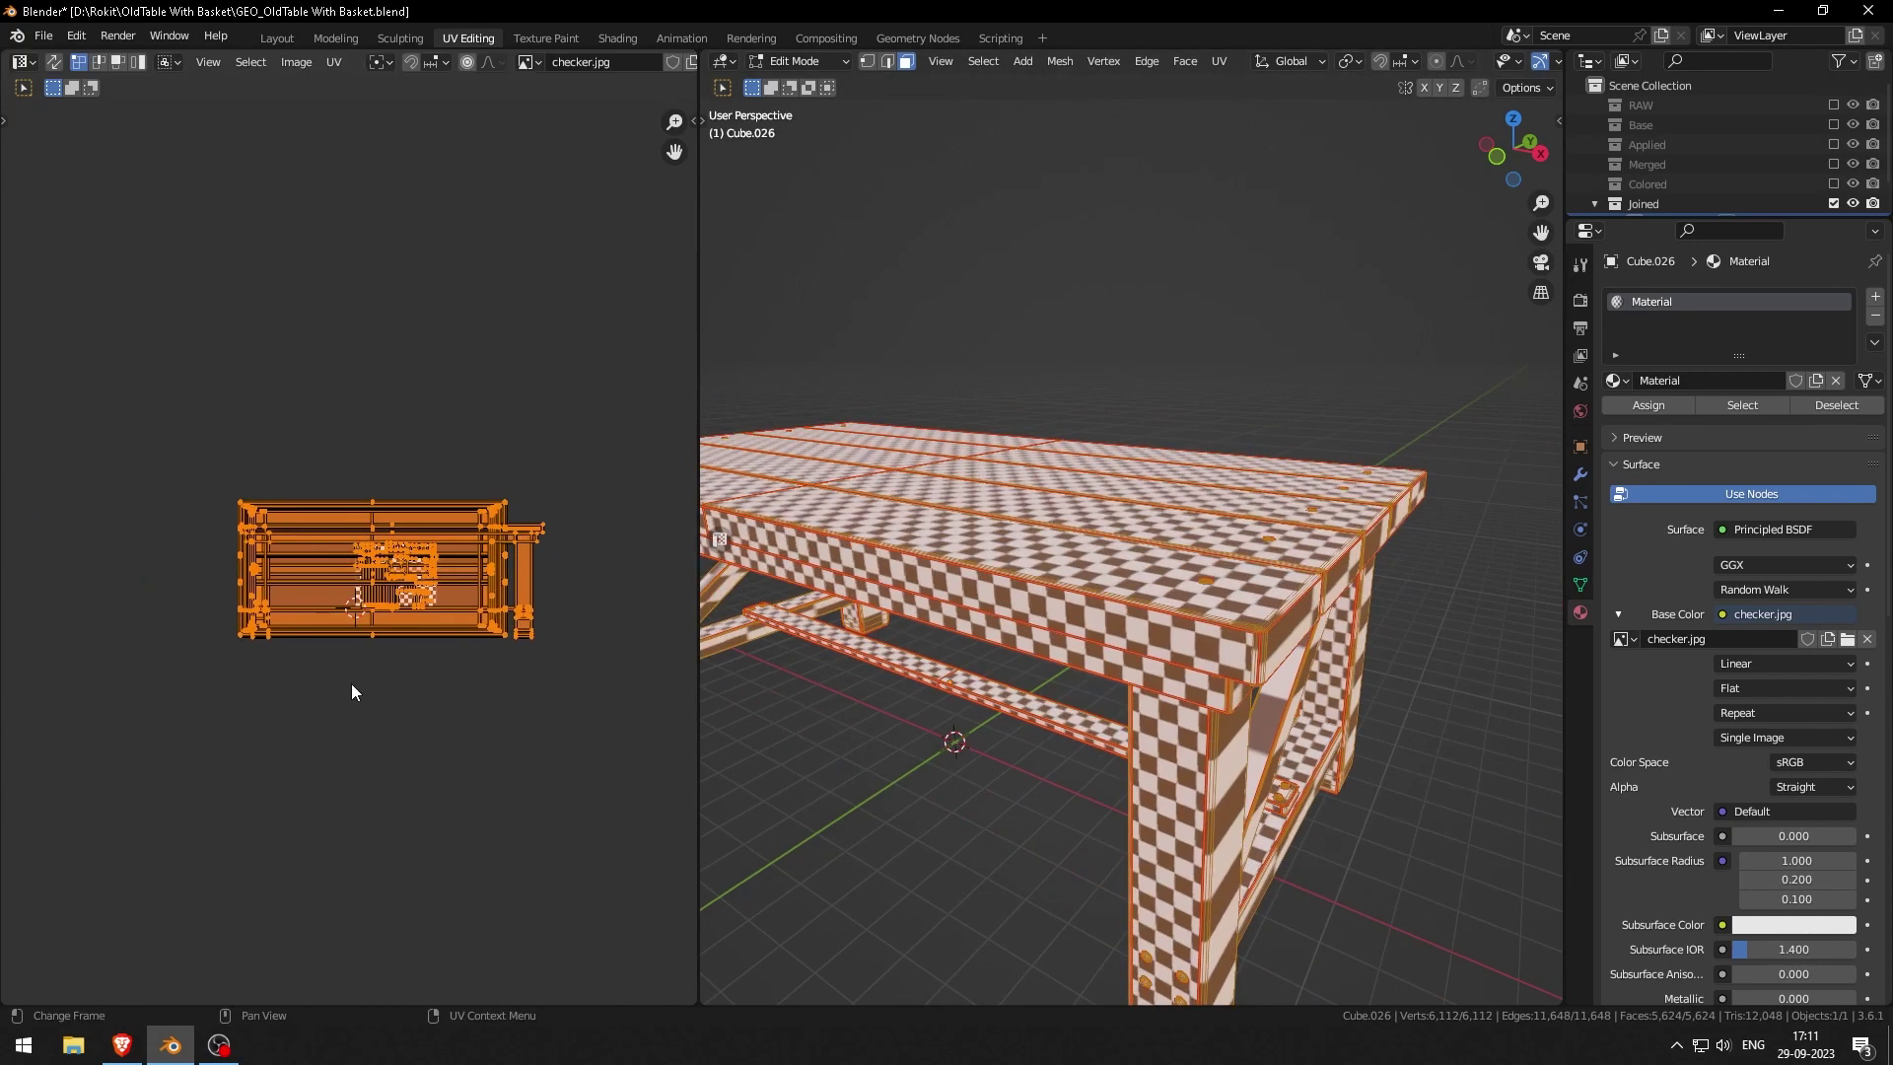
key("s")
right_click(377, 649)
scroll(1048, 653, "down", 3)
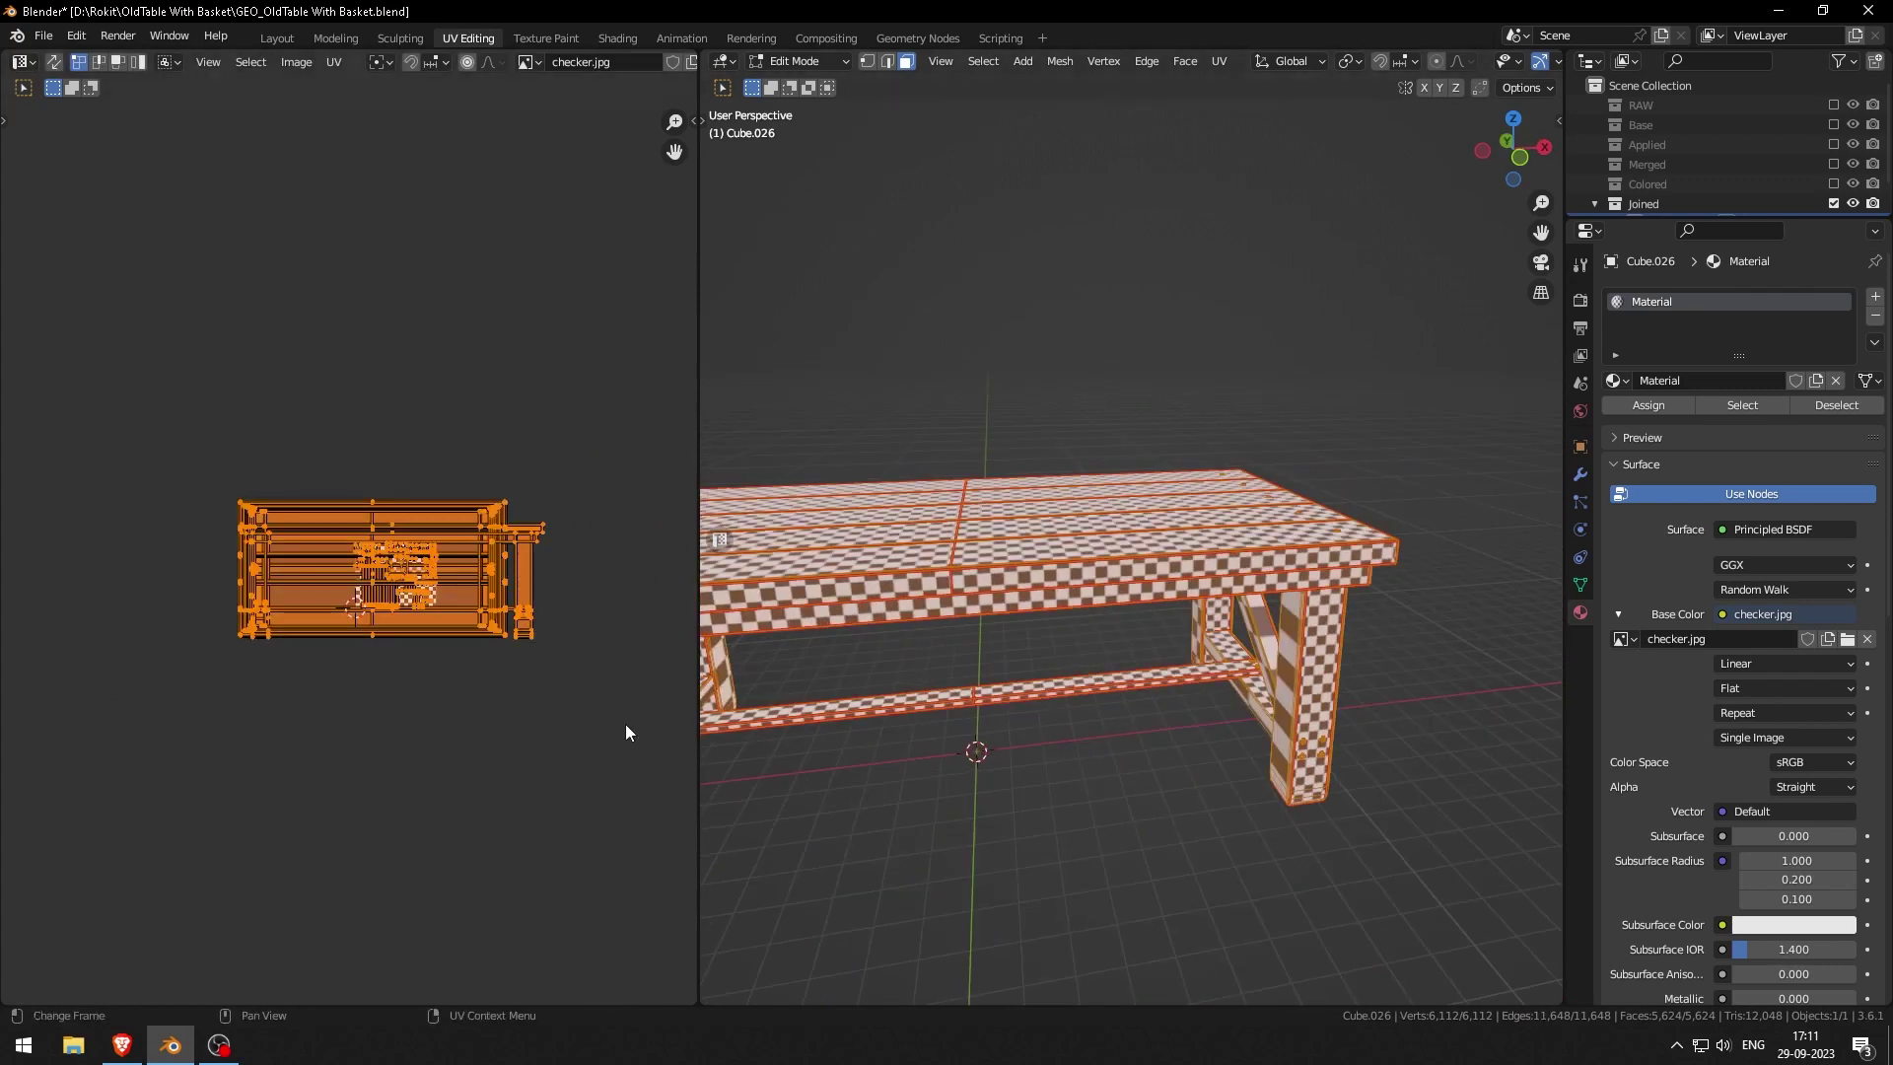
key("s")
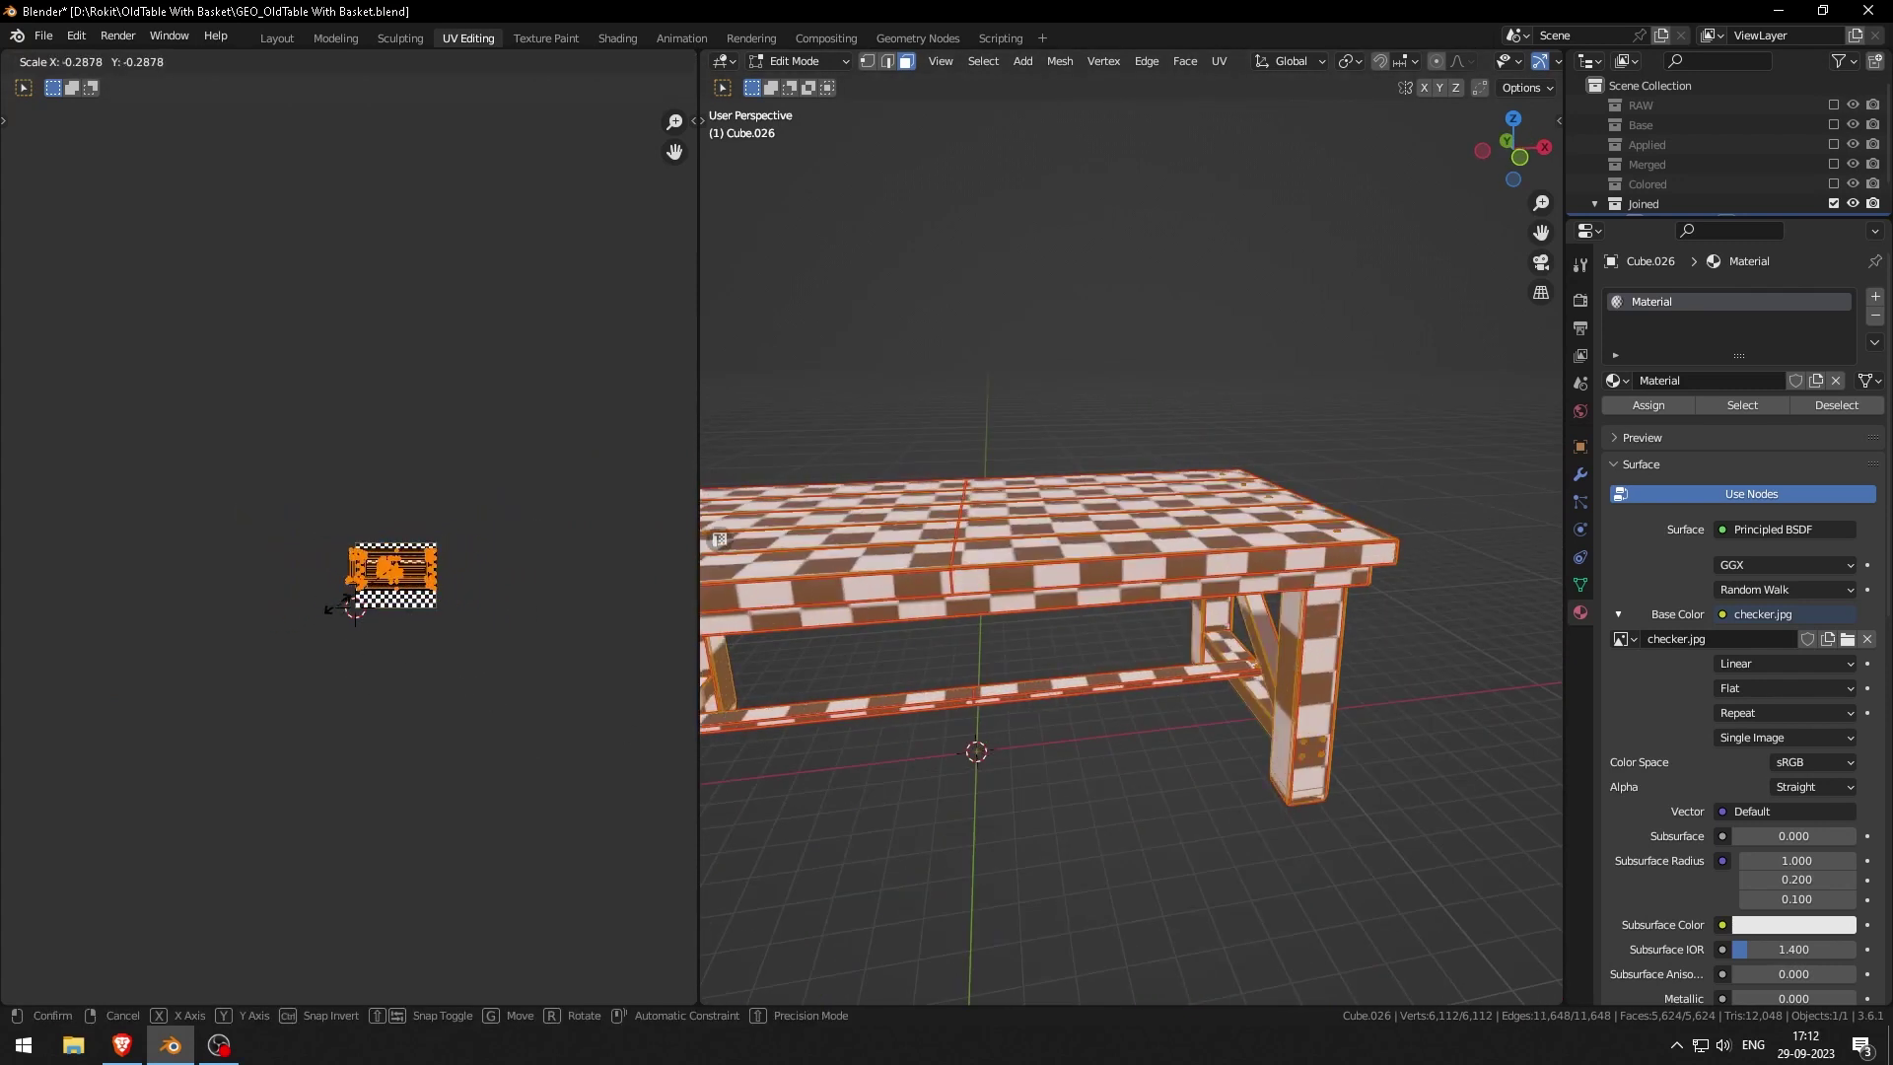
key("Escape")
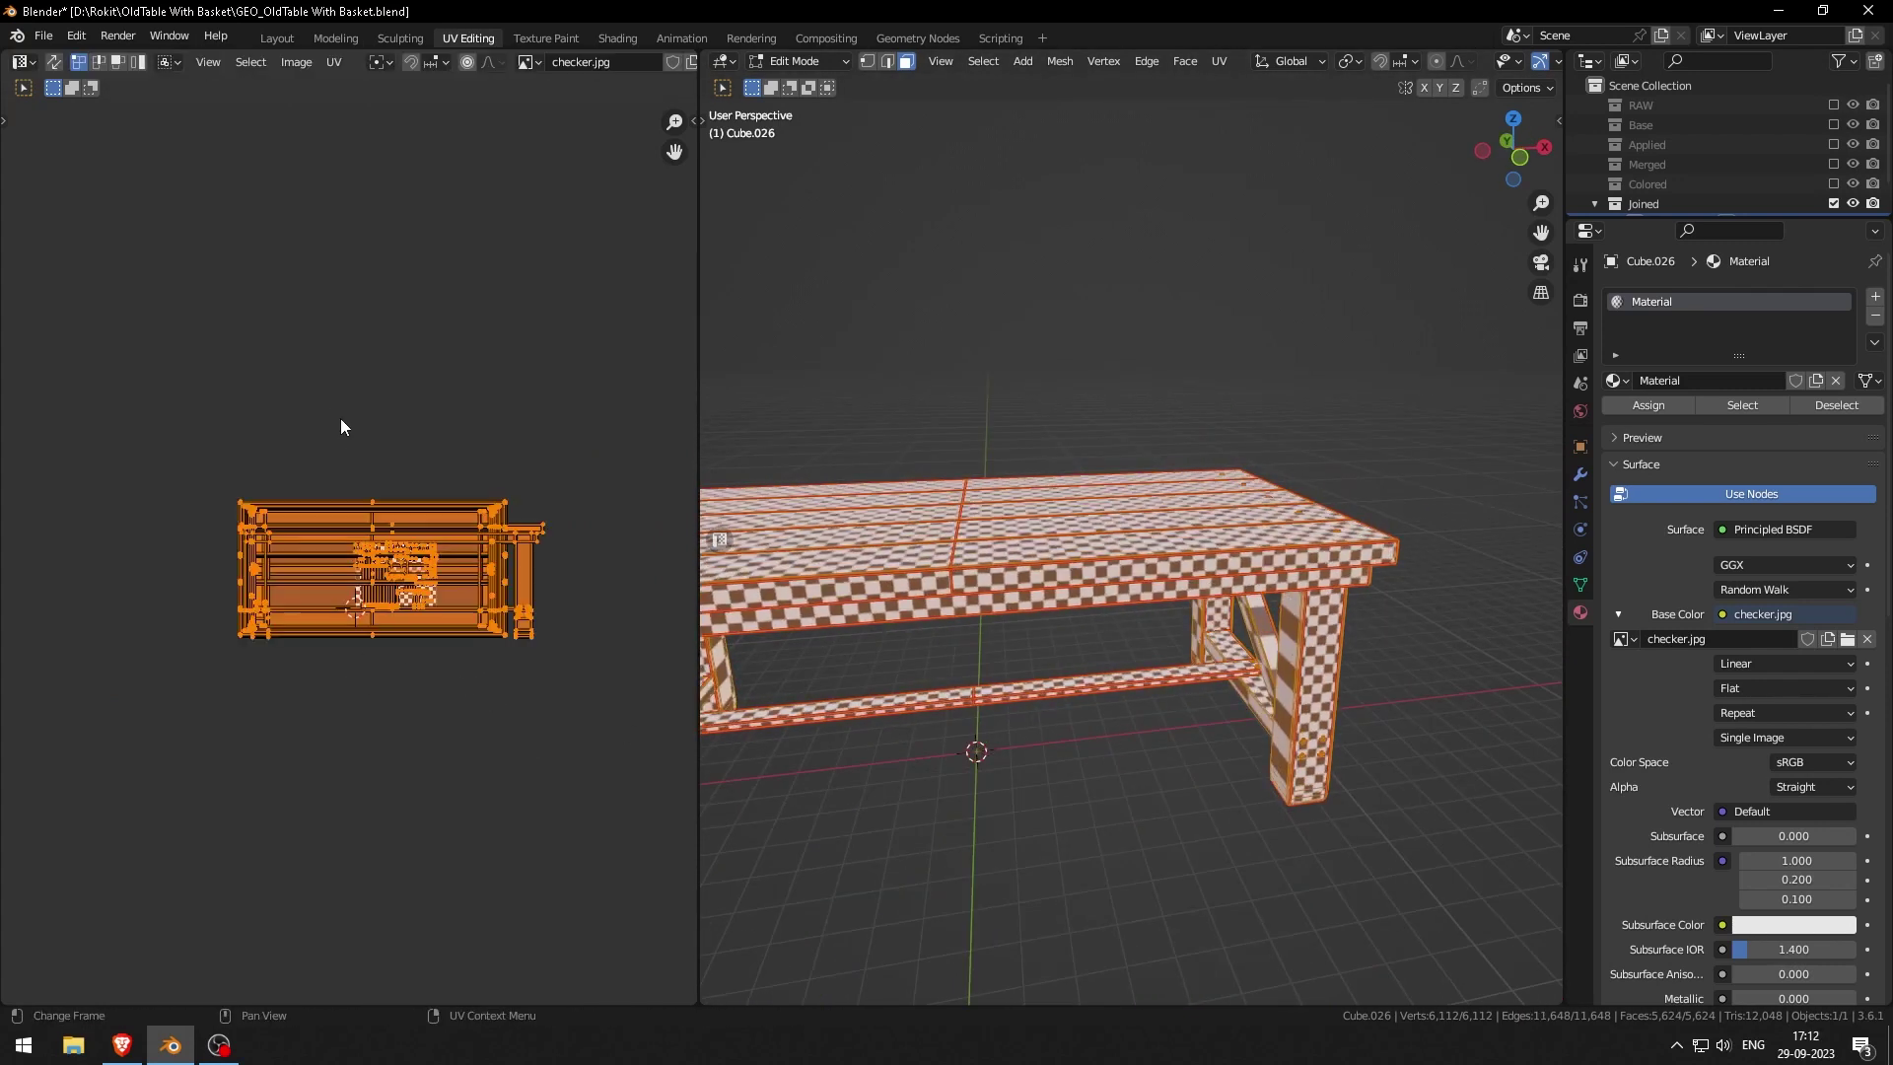
Step: Select the outward faces on the table's short end, starting from a leg and extending with Select Similar by Normal
middle_click_drag(1035, 757, 1415, 651)
left_click(984, 650)
middle_click_drag(984, 650, 1109, 629)
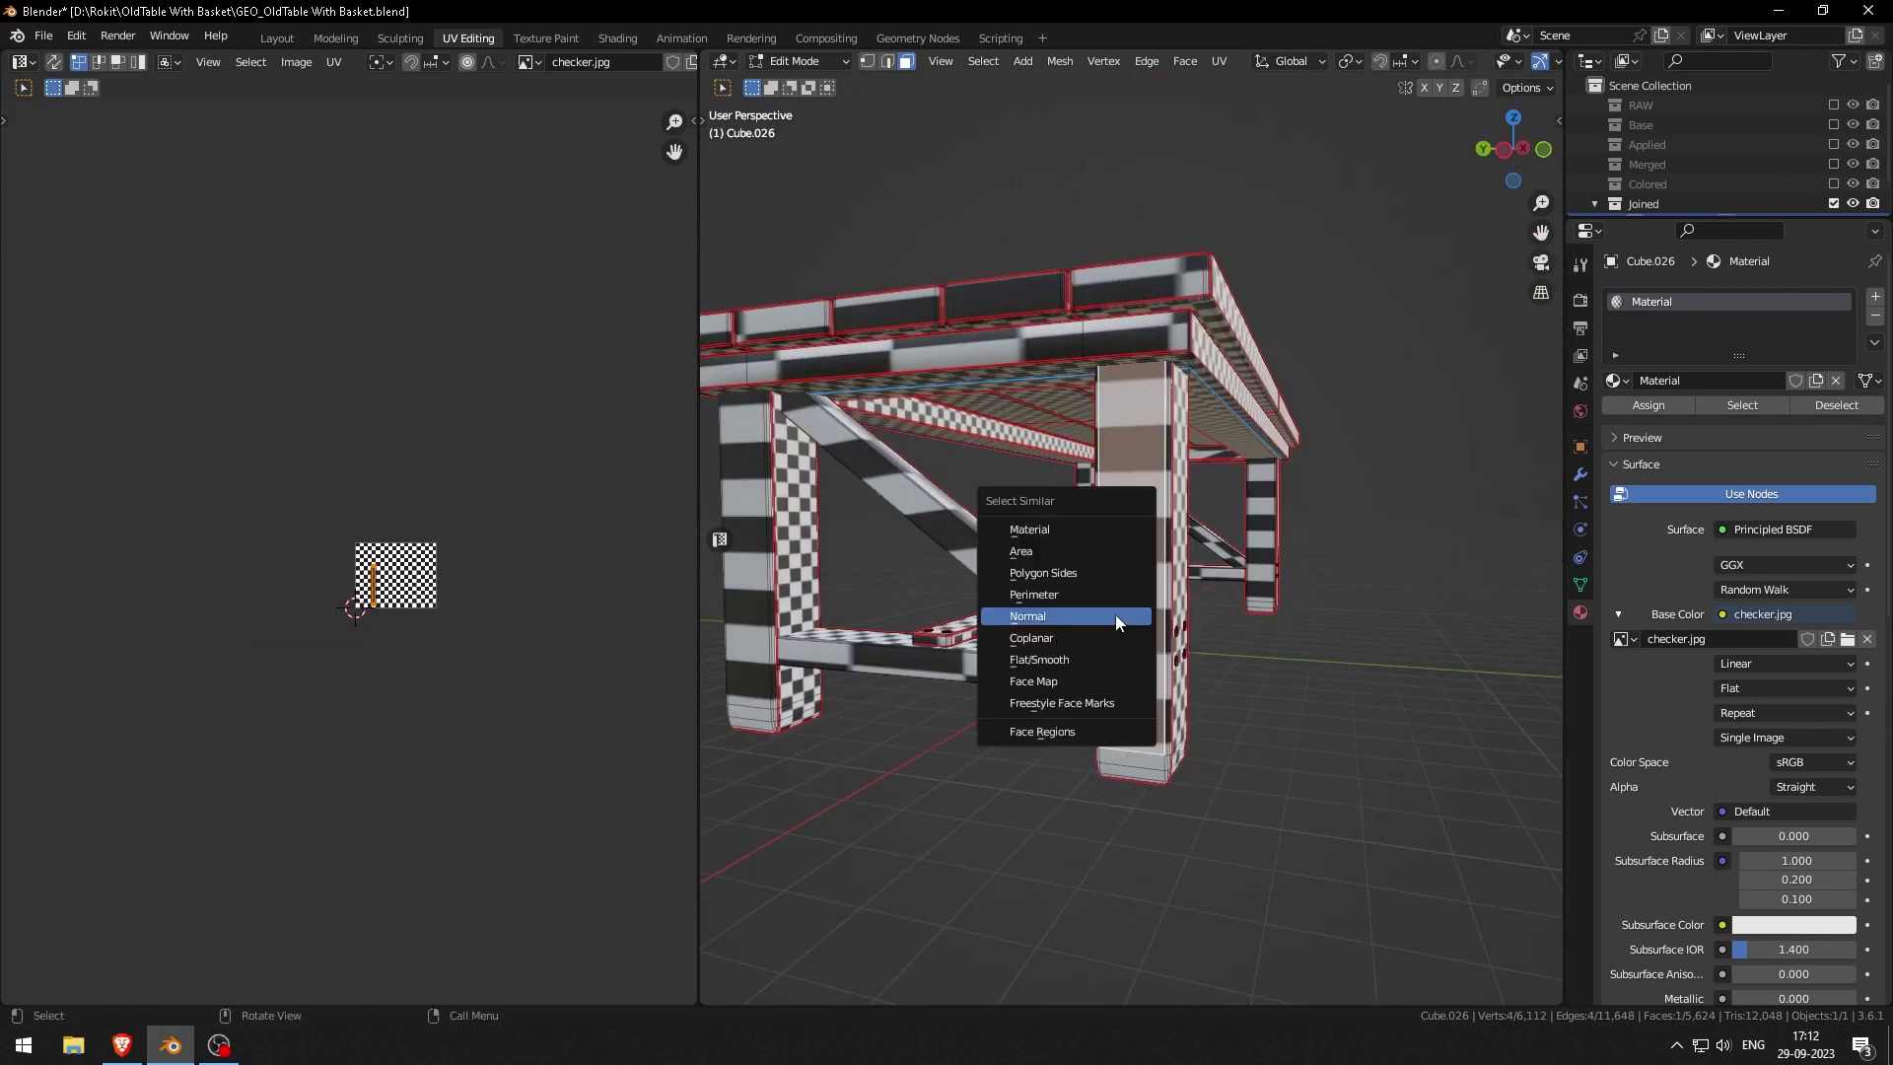
left_click(1117, 617)
middle_click_drag(1117, 621, 1051, 589)
scroll(1069, 643, "up", 8)
left_click(1280, 595, "alt+shift")
key("shift+r")
Step: Add the legs' remaining end-side edge faces, project the selection's UVs from the side view and enlarge them to match the tabletop's checker size
middle_click_drag(1236, 640, 1047, 659)
left_click(1192, 528, "shift")
key("shift+r")
left_click(1047, 659, "shift")
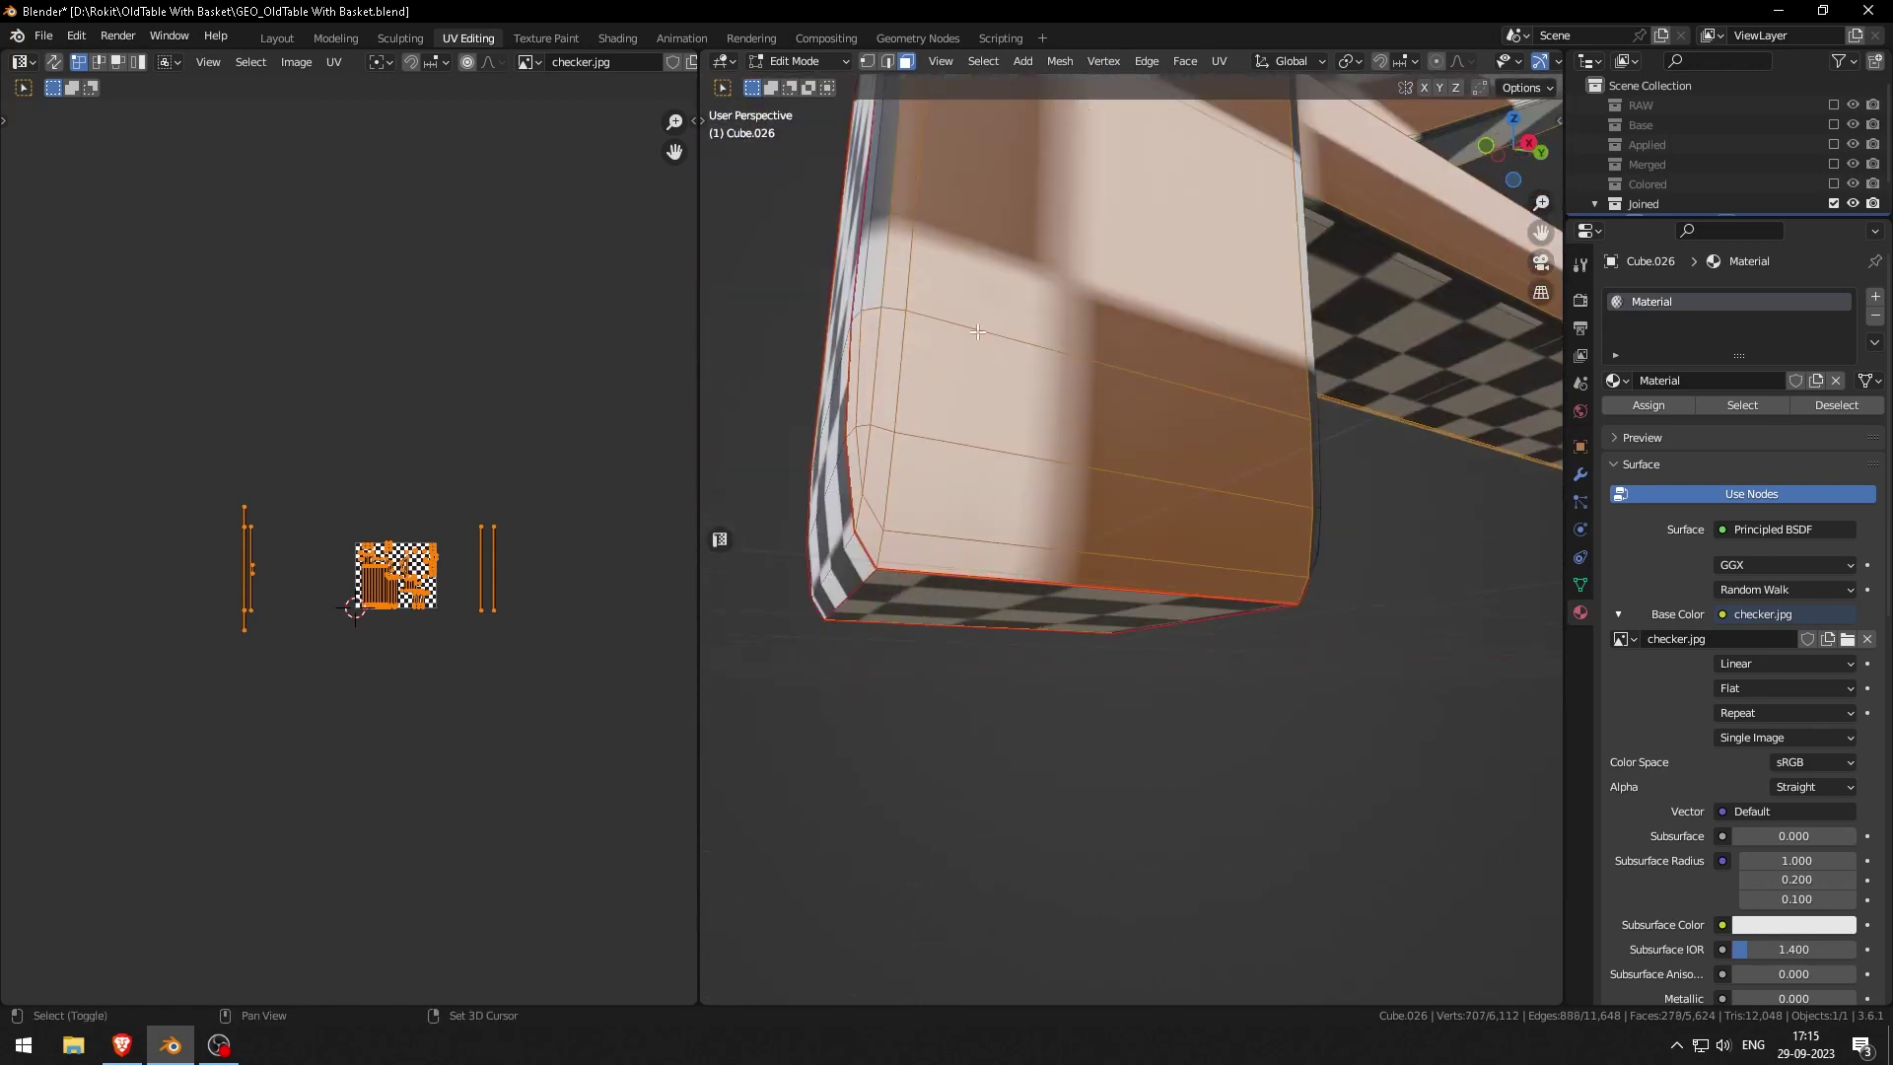
key("shift+r")
middle_click_drag(977, 332, 1149, 750)
left_click(1184, 494, "shift")
key("shift+r")
scroll(1184, 494, "down", 6)
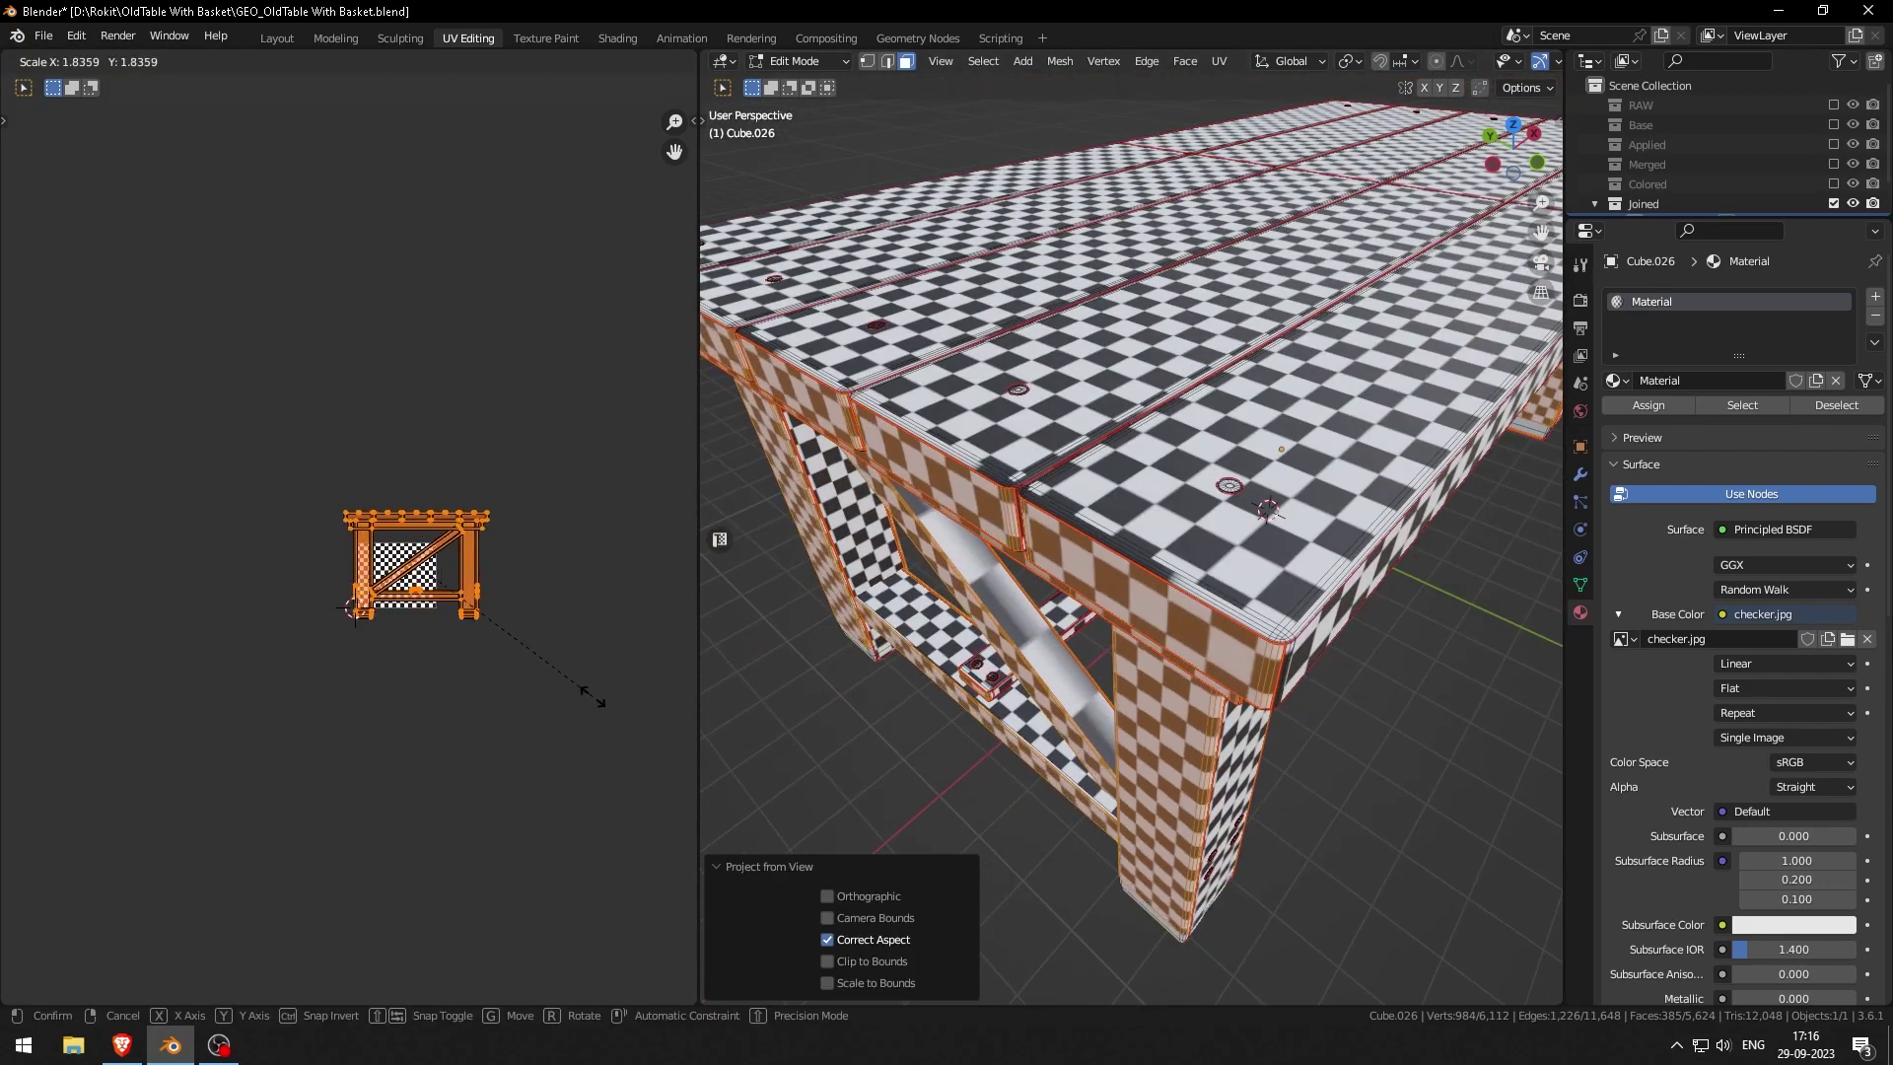
left_click(609, 707)
Step: Select the narrow slanted faces of the diagonal braces, extending the selection with Select Similar by Normal
middle_click_drag(1134, 671, 1077, 444)
left_click(1154, 523)
left_click(1077, 552, "shift")
middle_click_drag(1077, 552, 1144, 578)
scroll(1741, 591, "down", 3)
key("shift+g")
key("n")
Step: Project the selected diagonal brace faces' UVs from the top view with Project from View
key("KP_7")
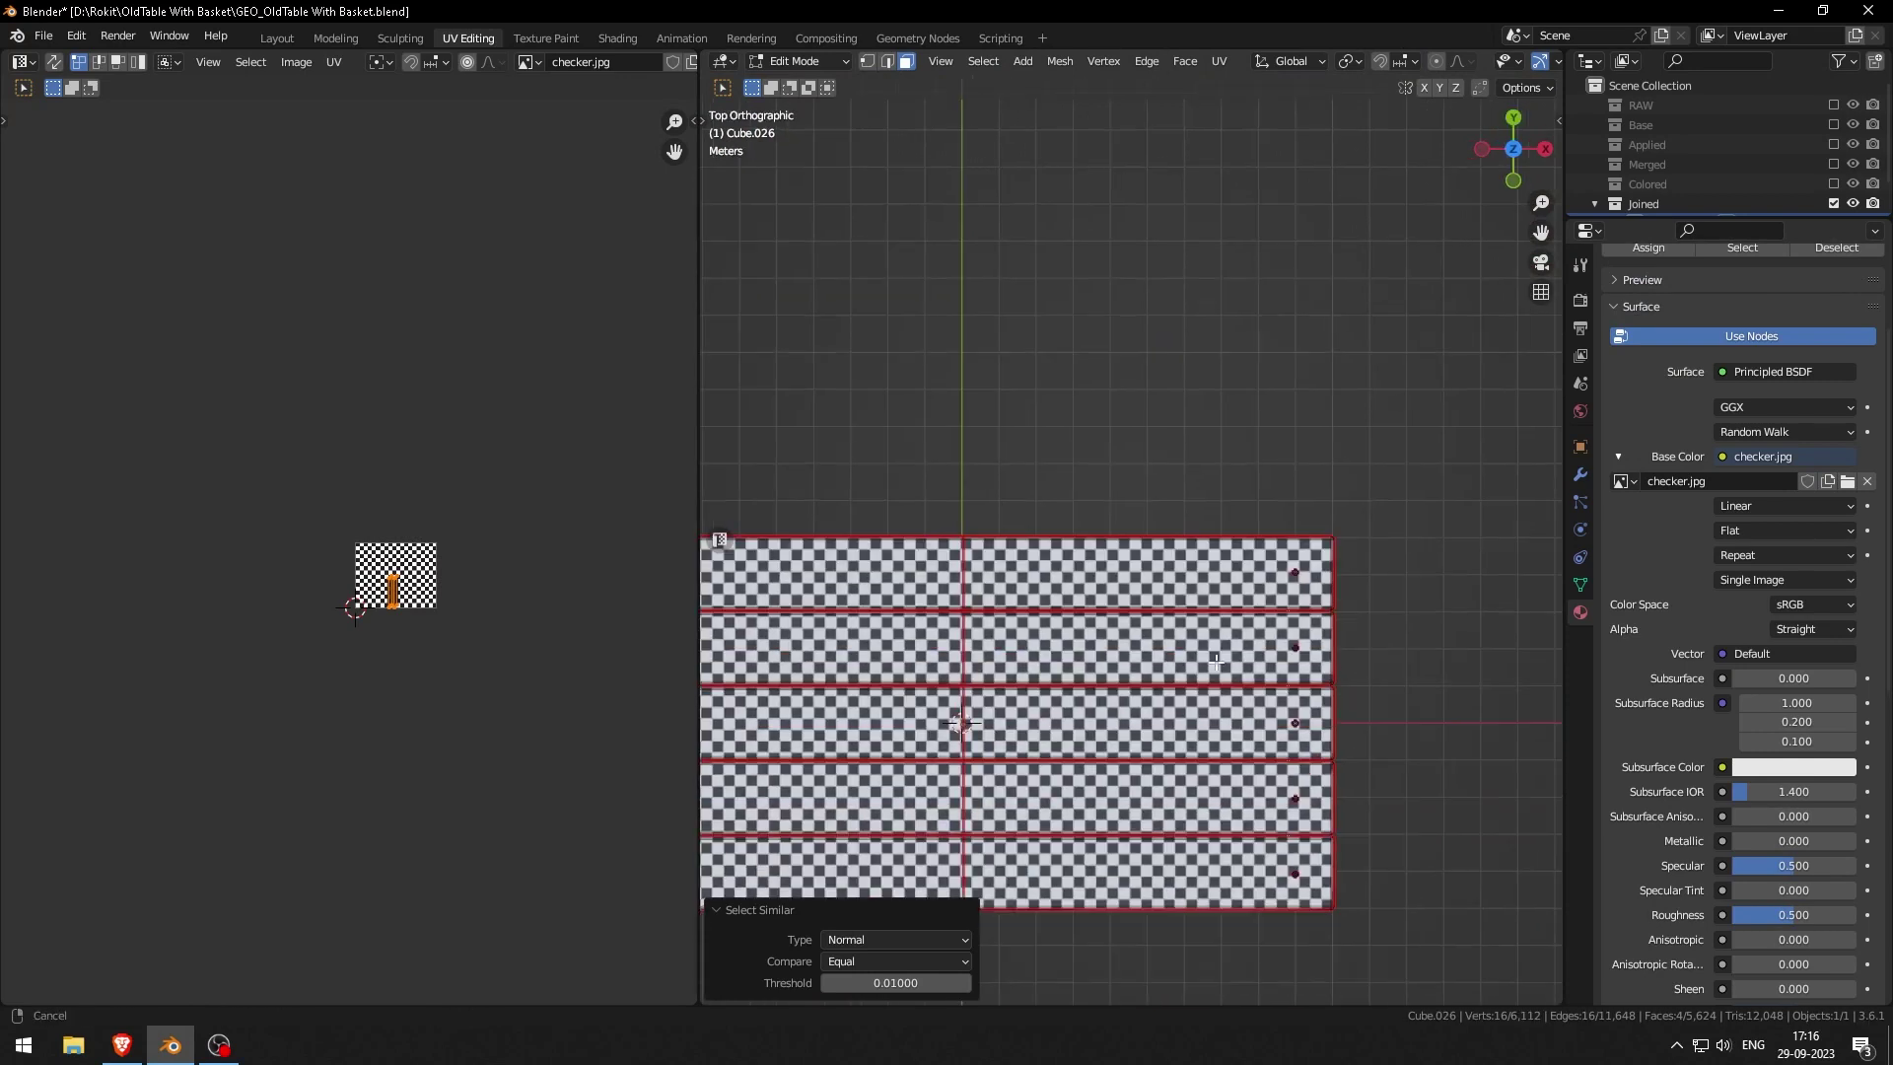
scroll(1293, 723, "up", 4)
key("u")
left_click(1292, 723)
middle_click_drag(1292, 723, 1084, 591)
Step: Enlarge the brace UVs and stretch them along Y until the checkers are square and match the neighbouring faces
key("s")
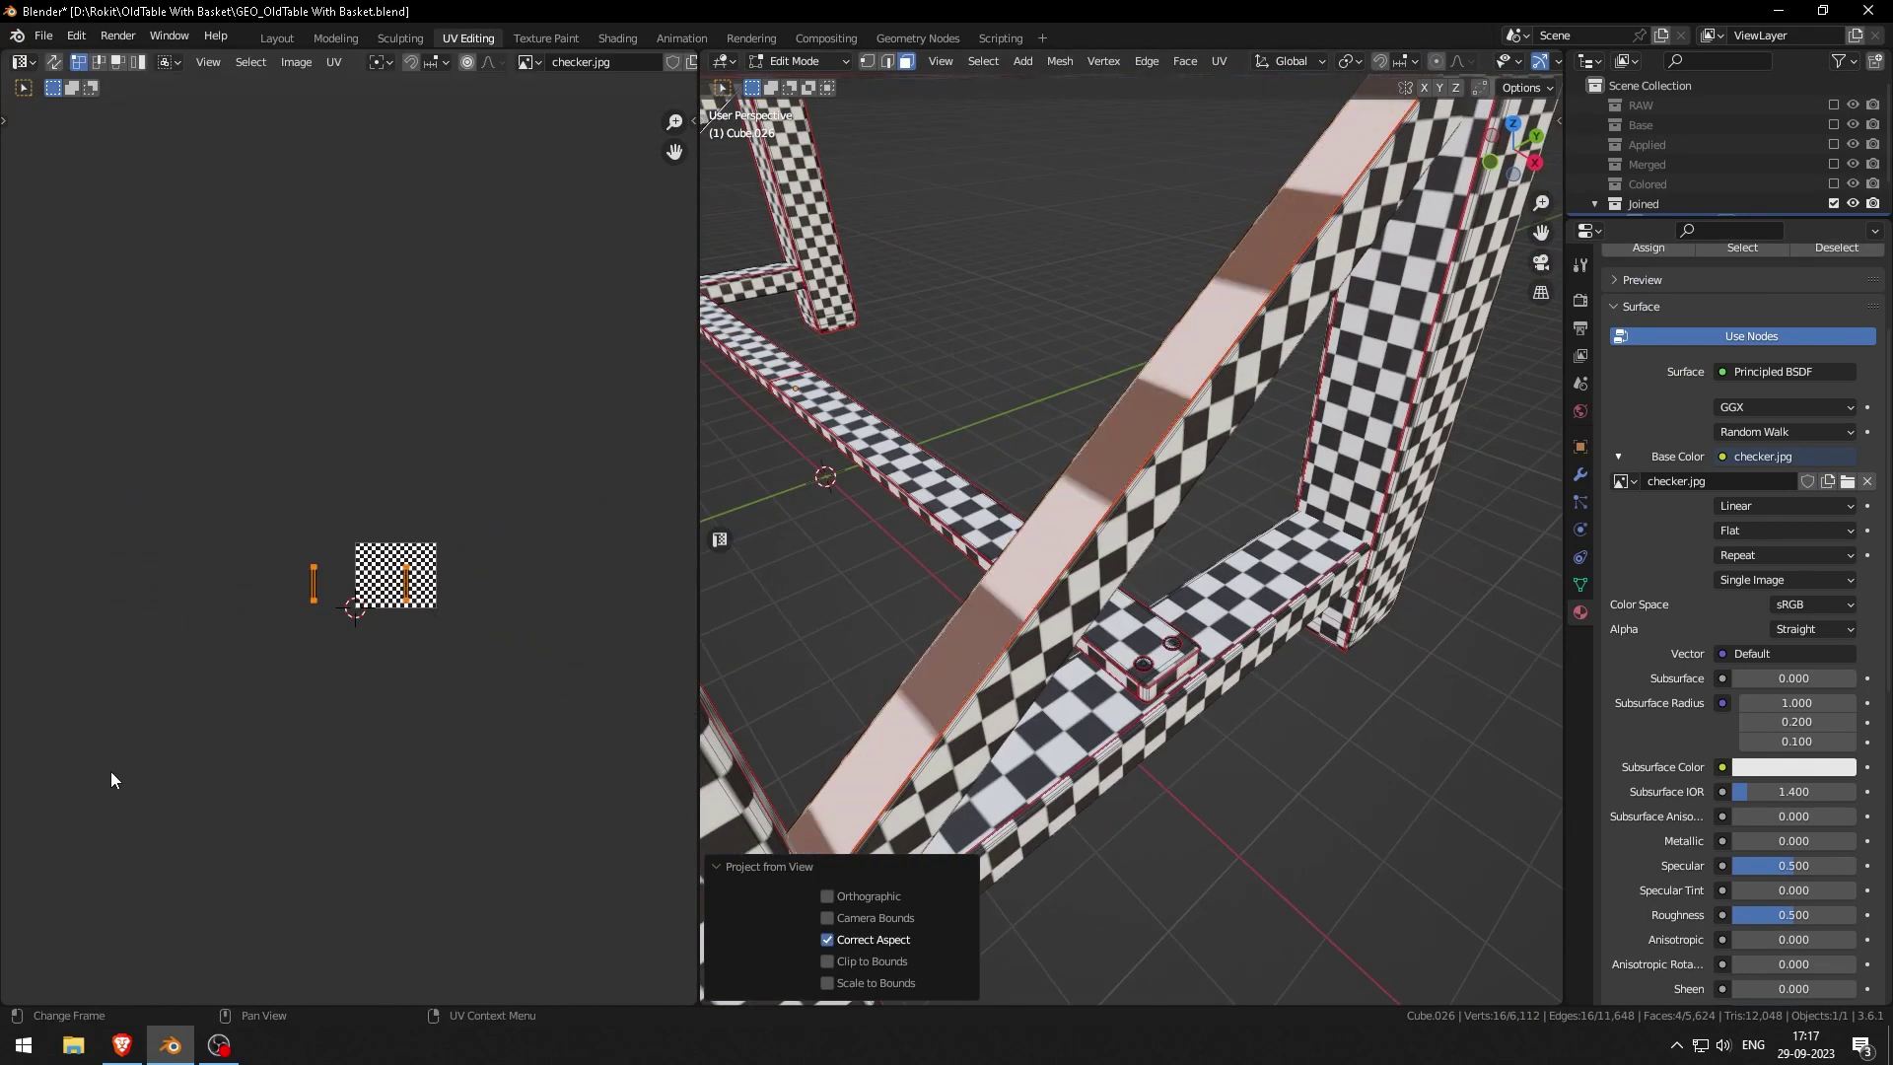
key("s")
left_click(21, 785)
key("s")
left_click(334, 730)
scroll(333, 730, "up", 3)
key("s")
key("y")
left_click(353, 804)
key("s")
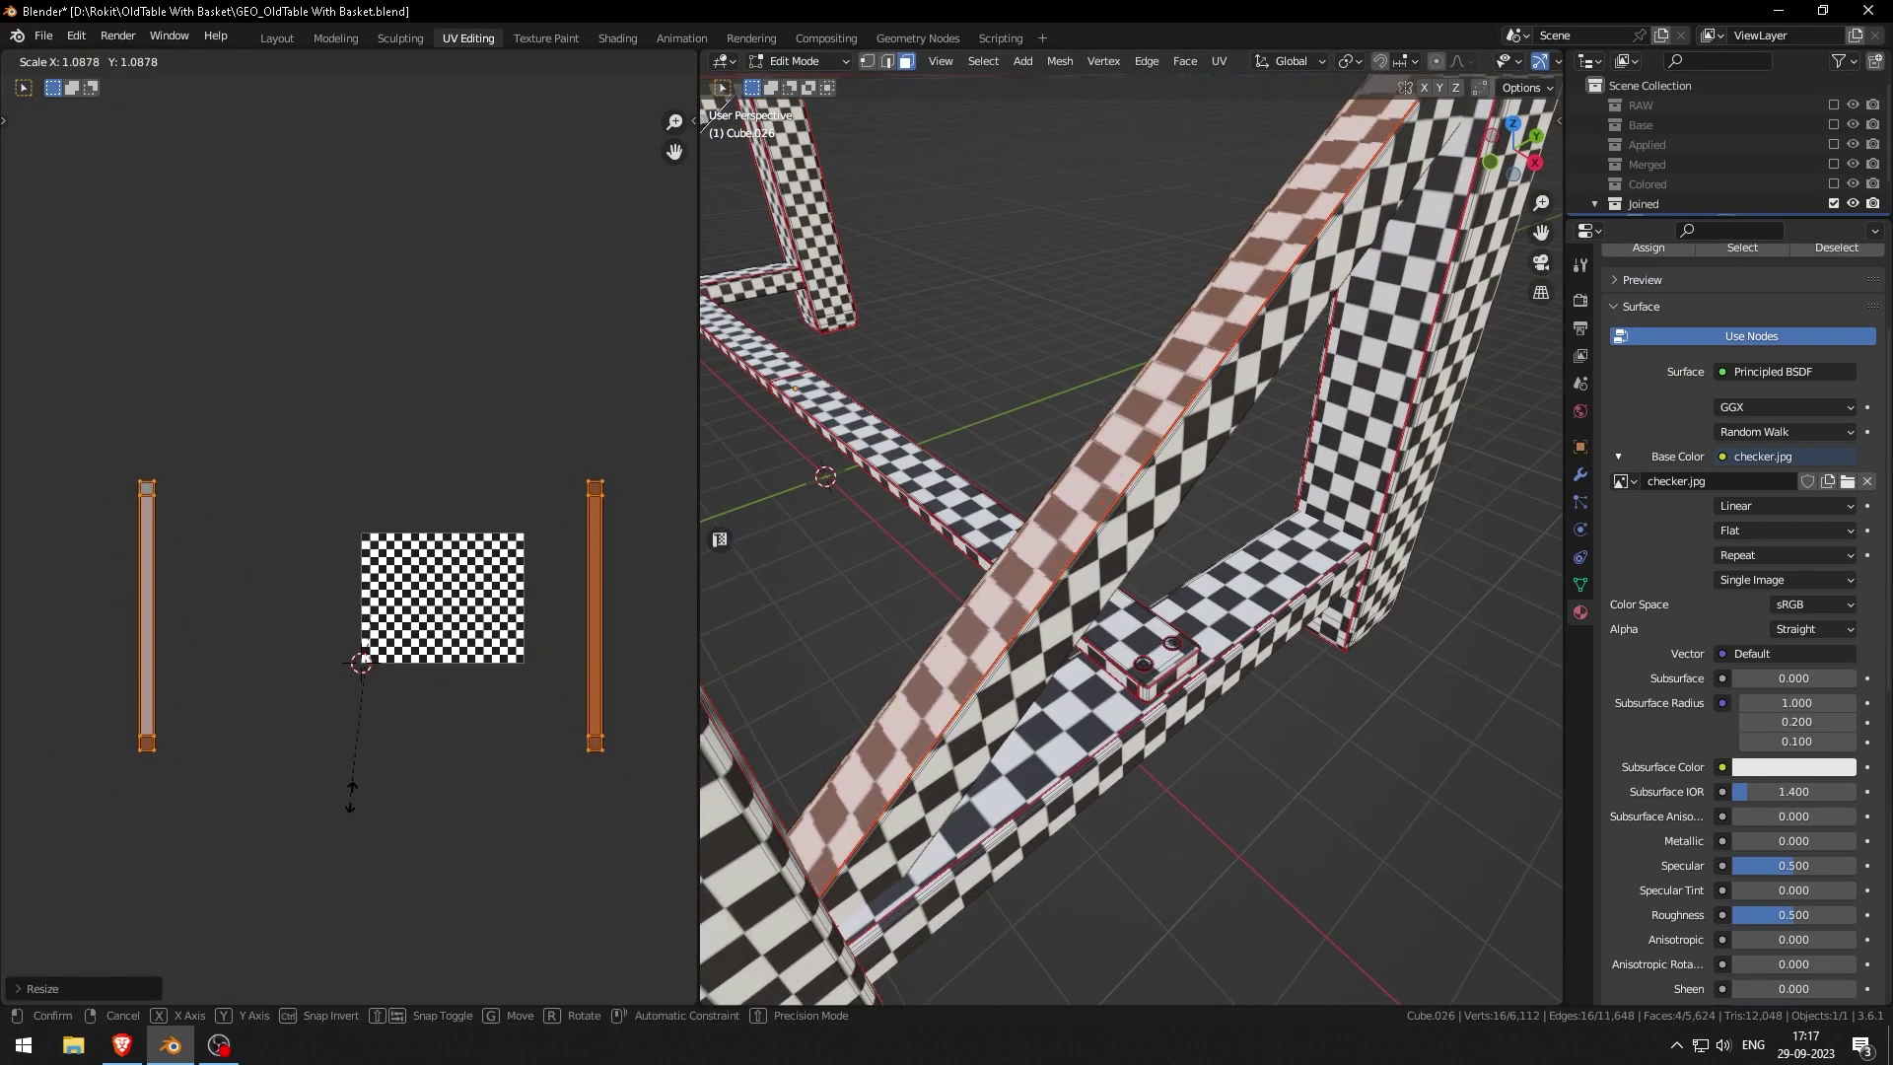
left_click(373, 797)
Step: Select all of the table's faces and test uniform scaling of their UVs to judge the checker consistency
middle_click_drag(1118, 634, 1134, 690)
key("a")
key("s")
right_click(214, 775)
scroll(895, 605, "up", 6)
key("s")
right_click(522, 694)
scroll(1025, 582, "down", 6)
Step: Scale all the UVs down and move them inside the bounds of the checker image
key("s")
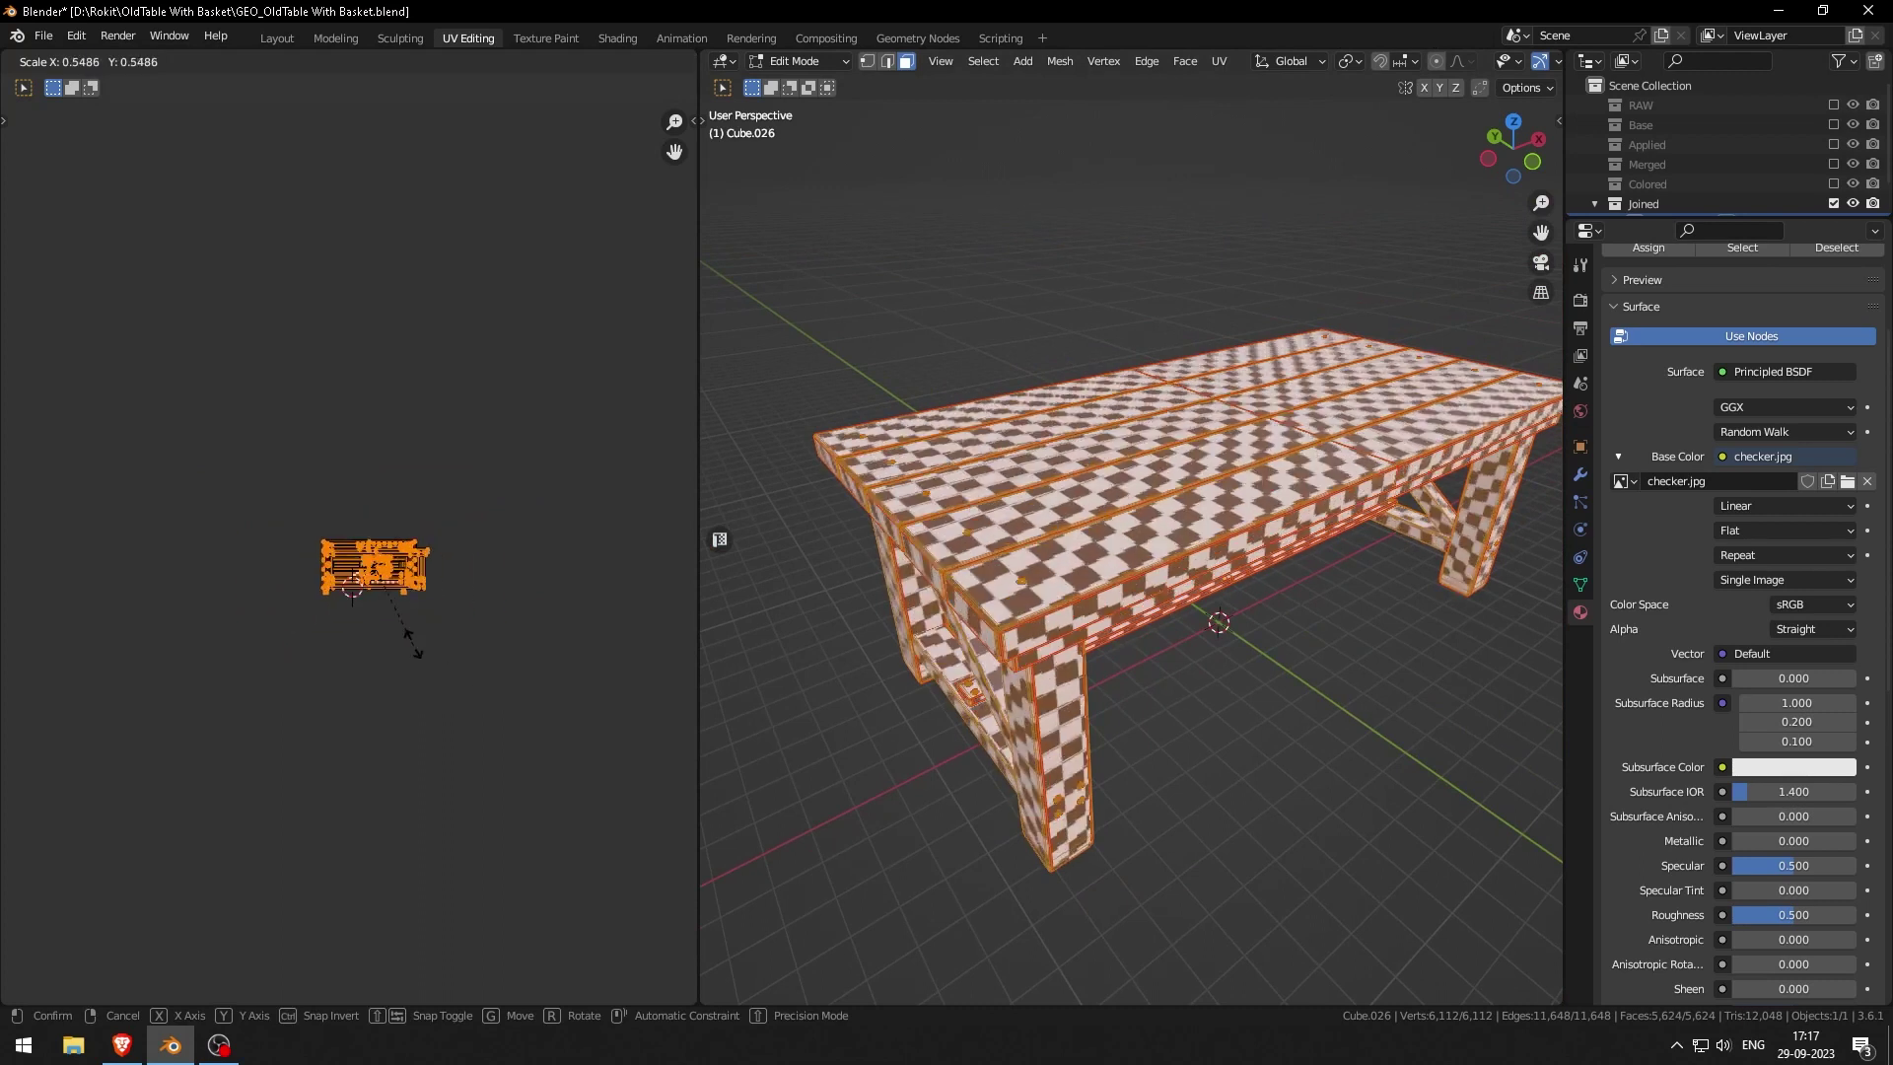
left_click(385, 615)
scroll(378, 570, "up", 9)
key("g")
left_click(478, 786)
key("s")
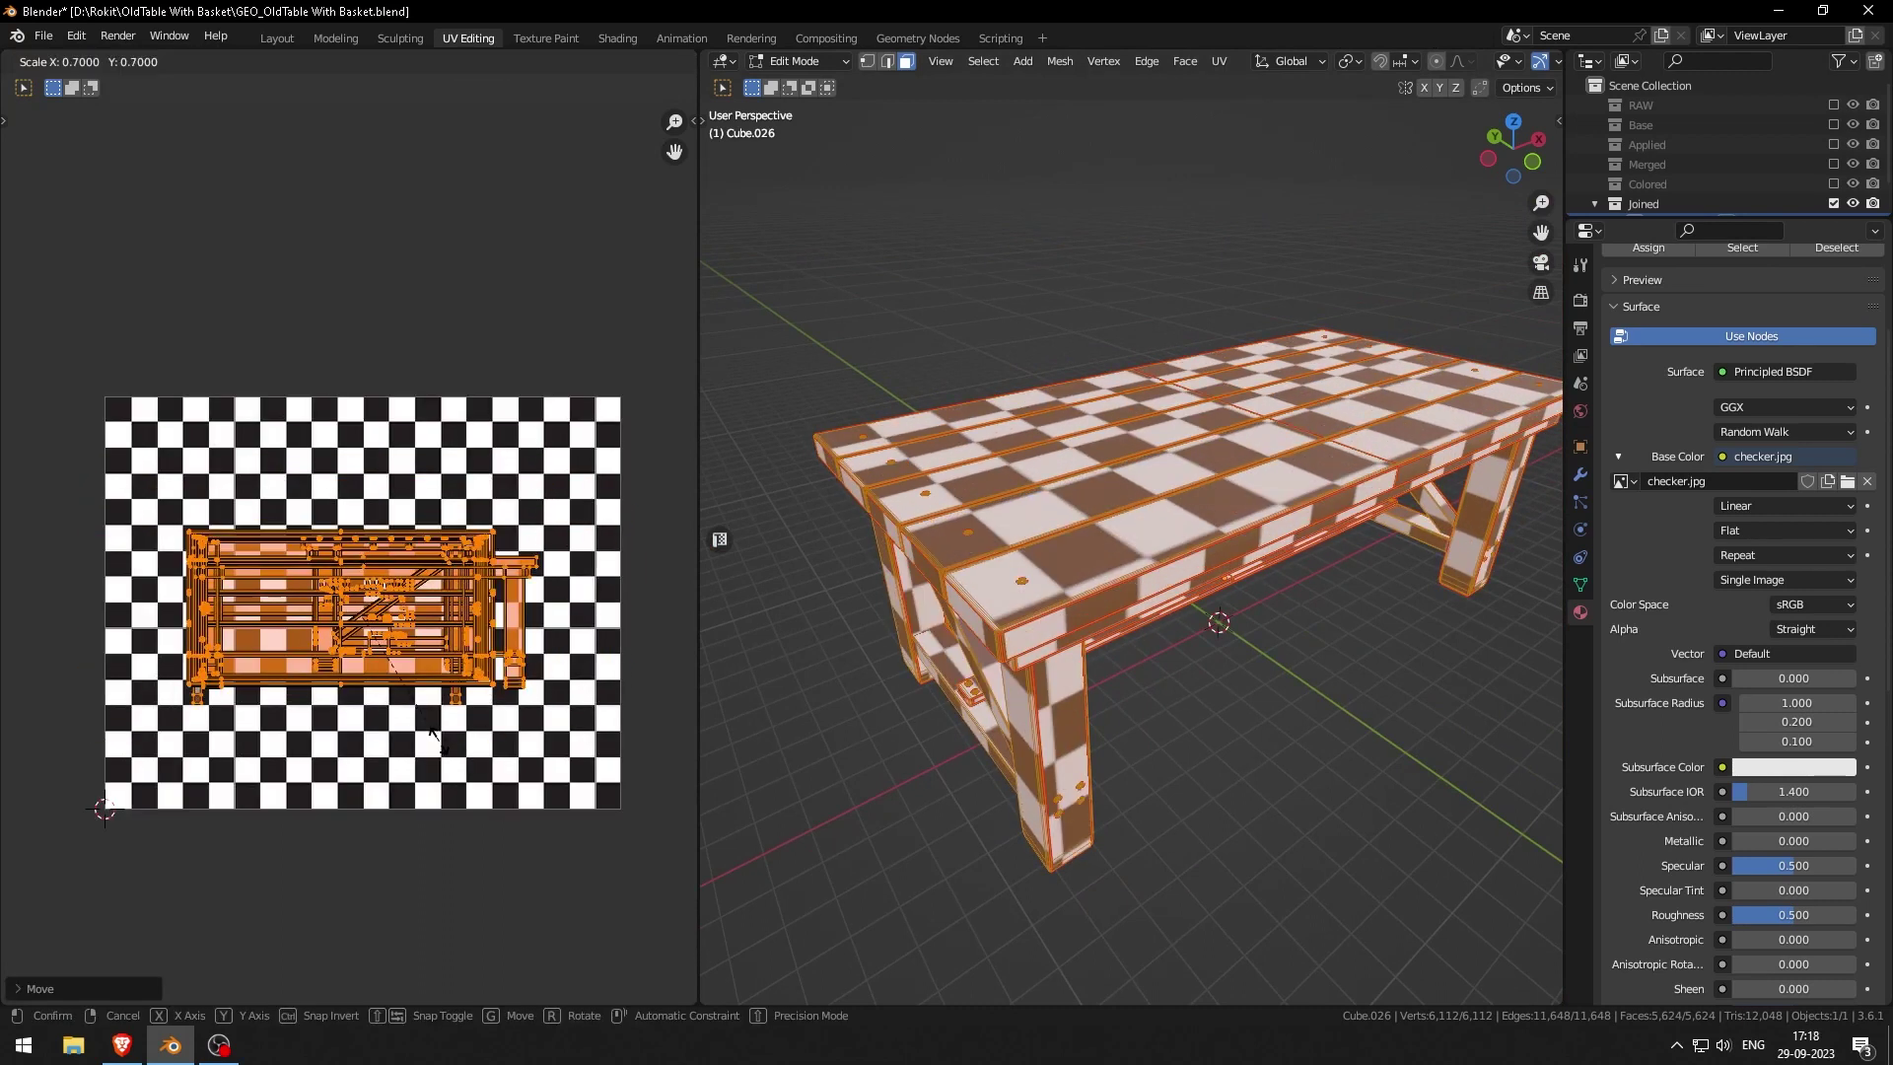
left_click(412, 716)
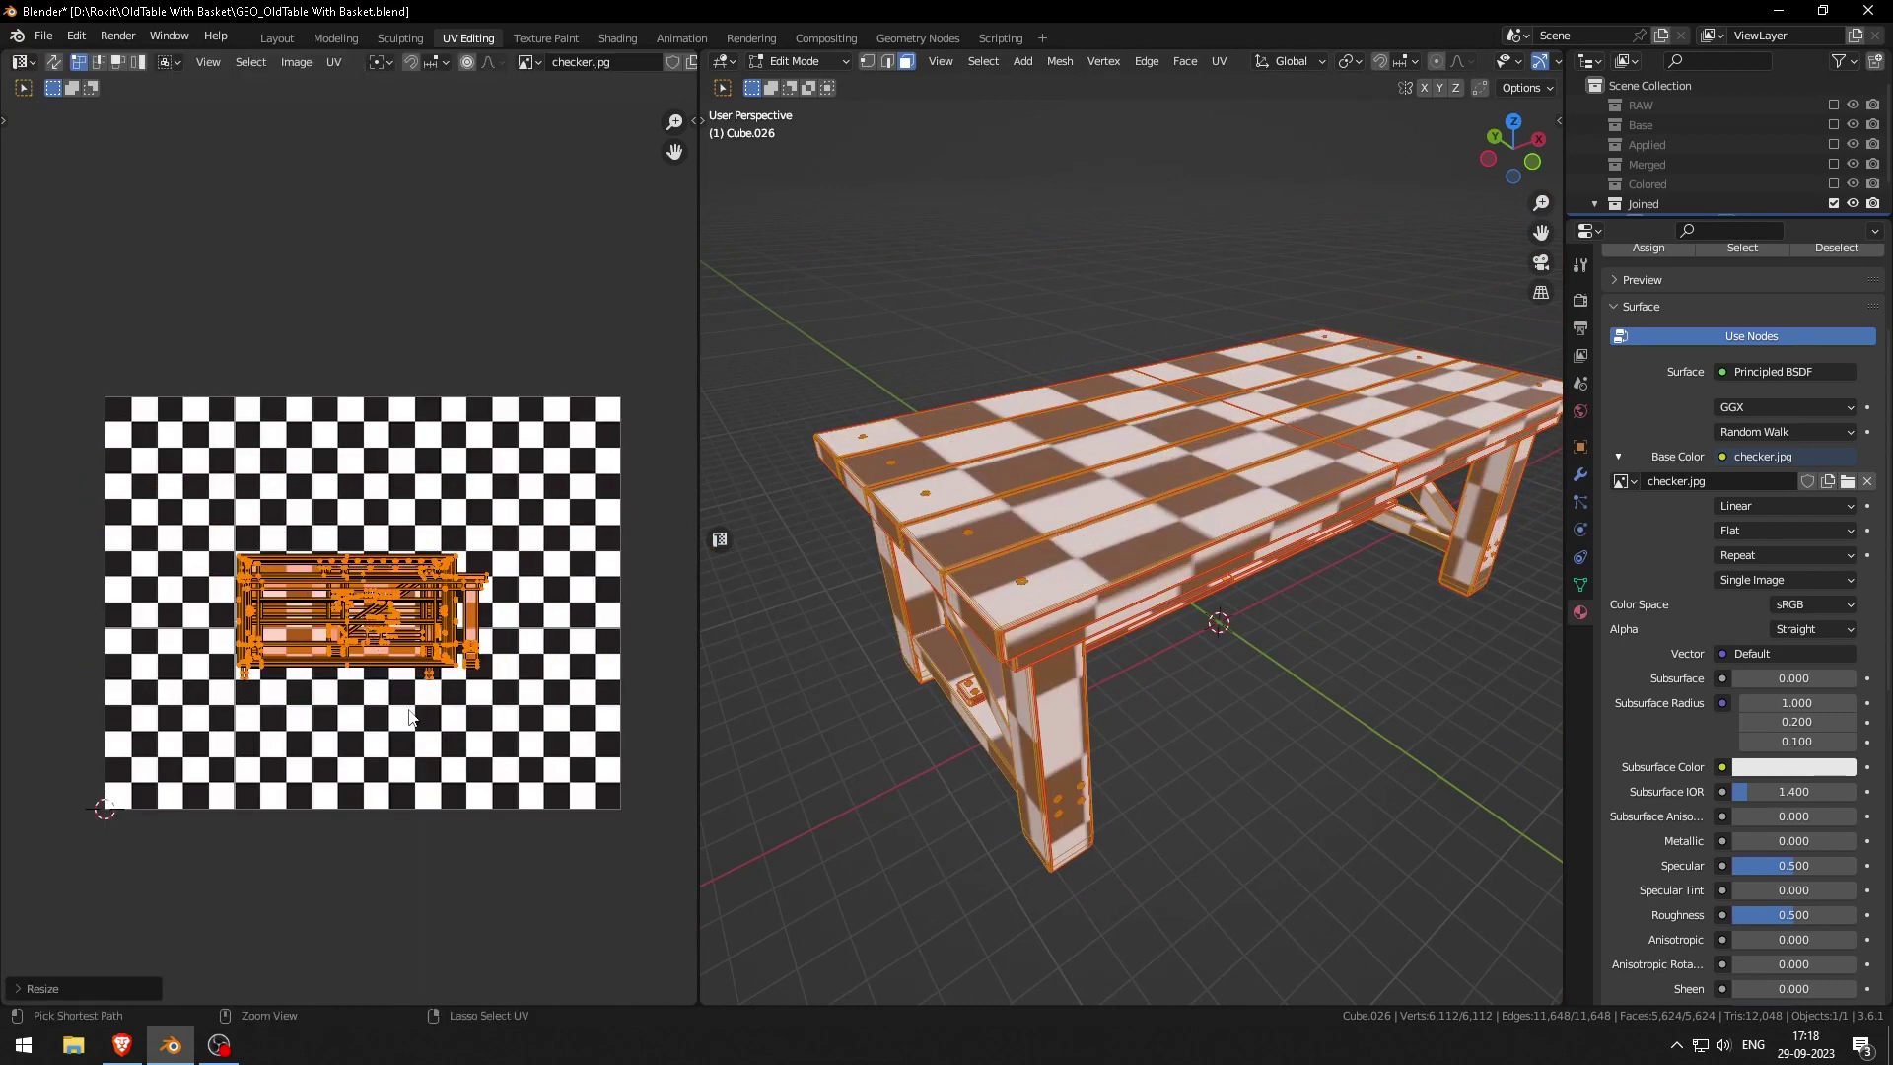
Step: Pack the UV islands using Exact Shape (Concave), scaling, any rotation and a 0.001 margin
left_click(334, 62)
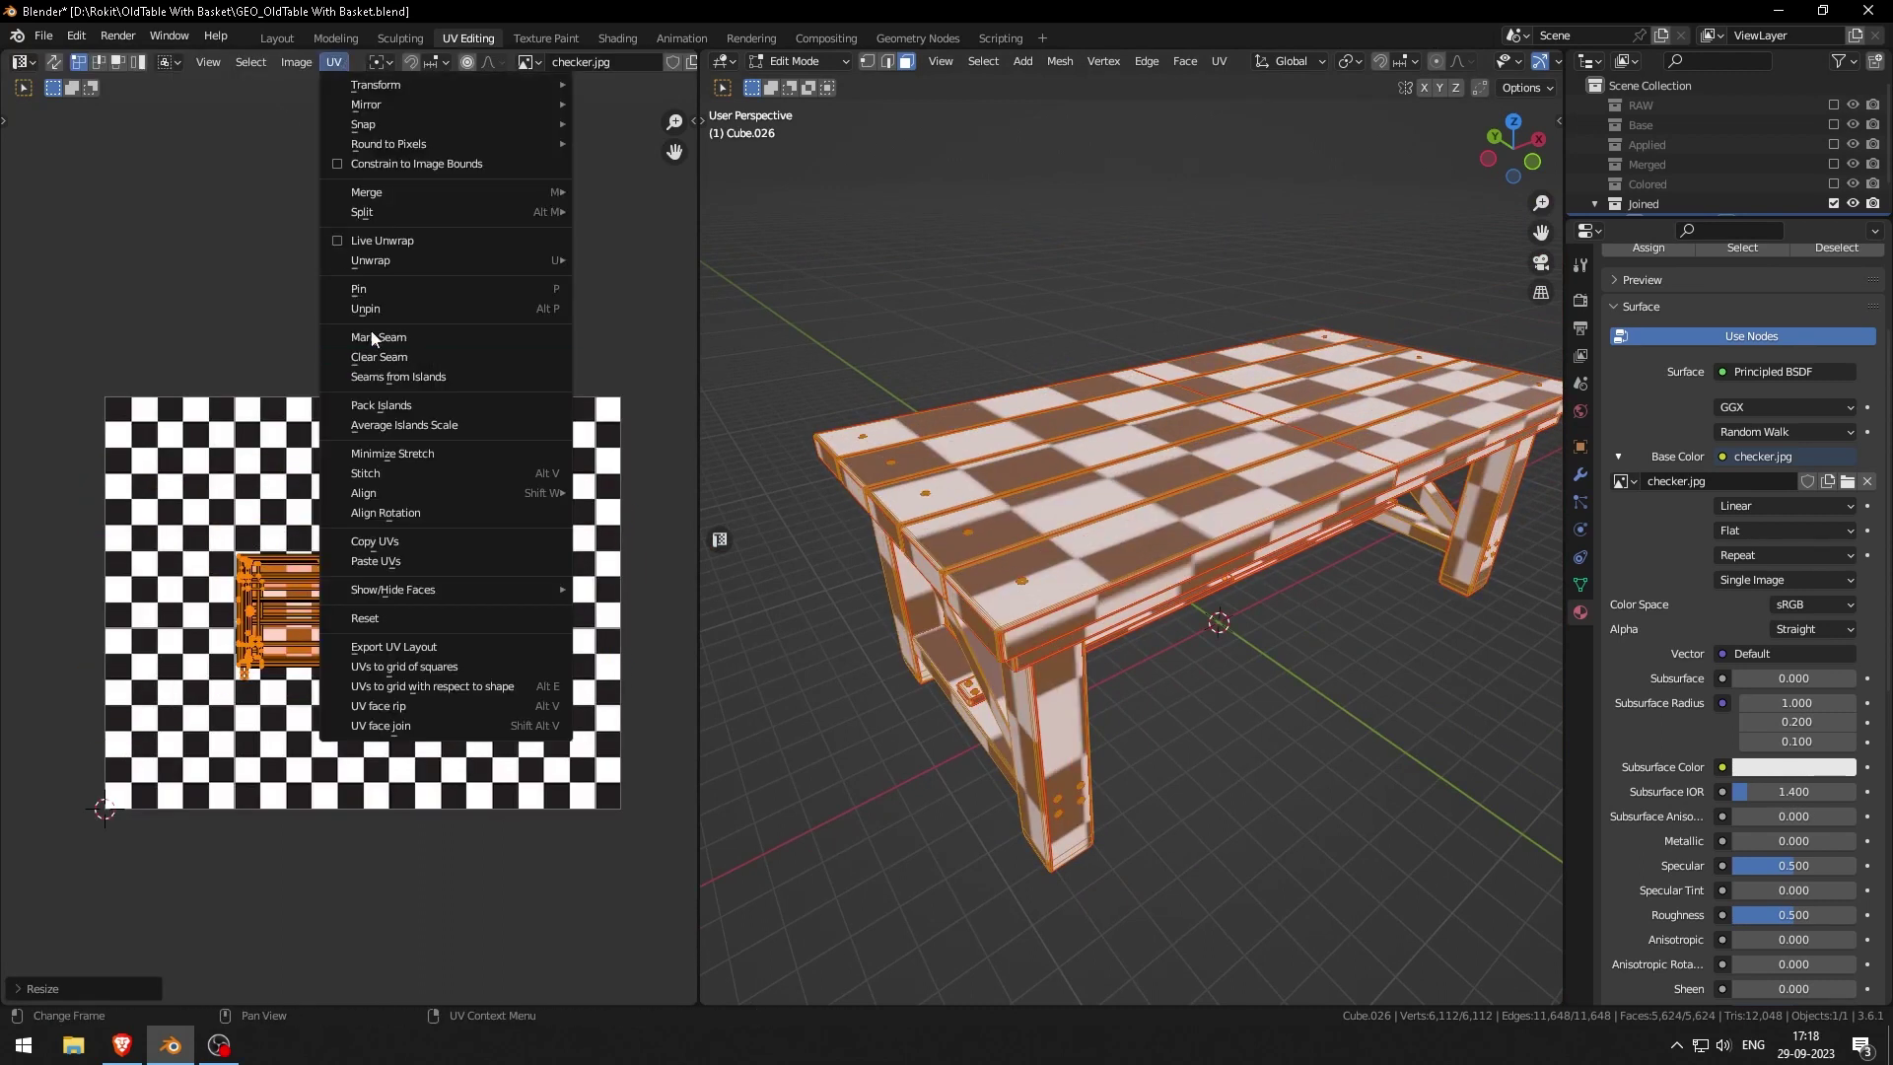
left_click(371, 410)
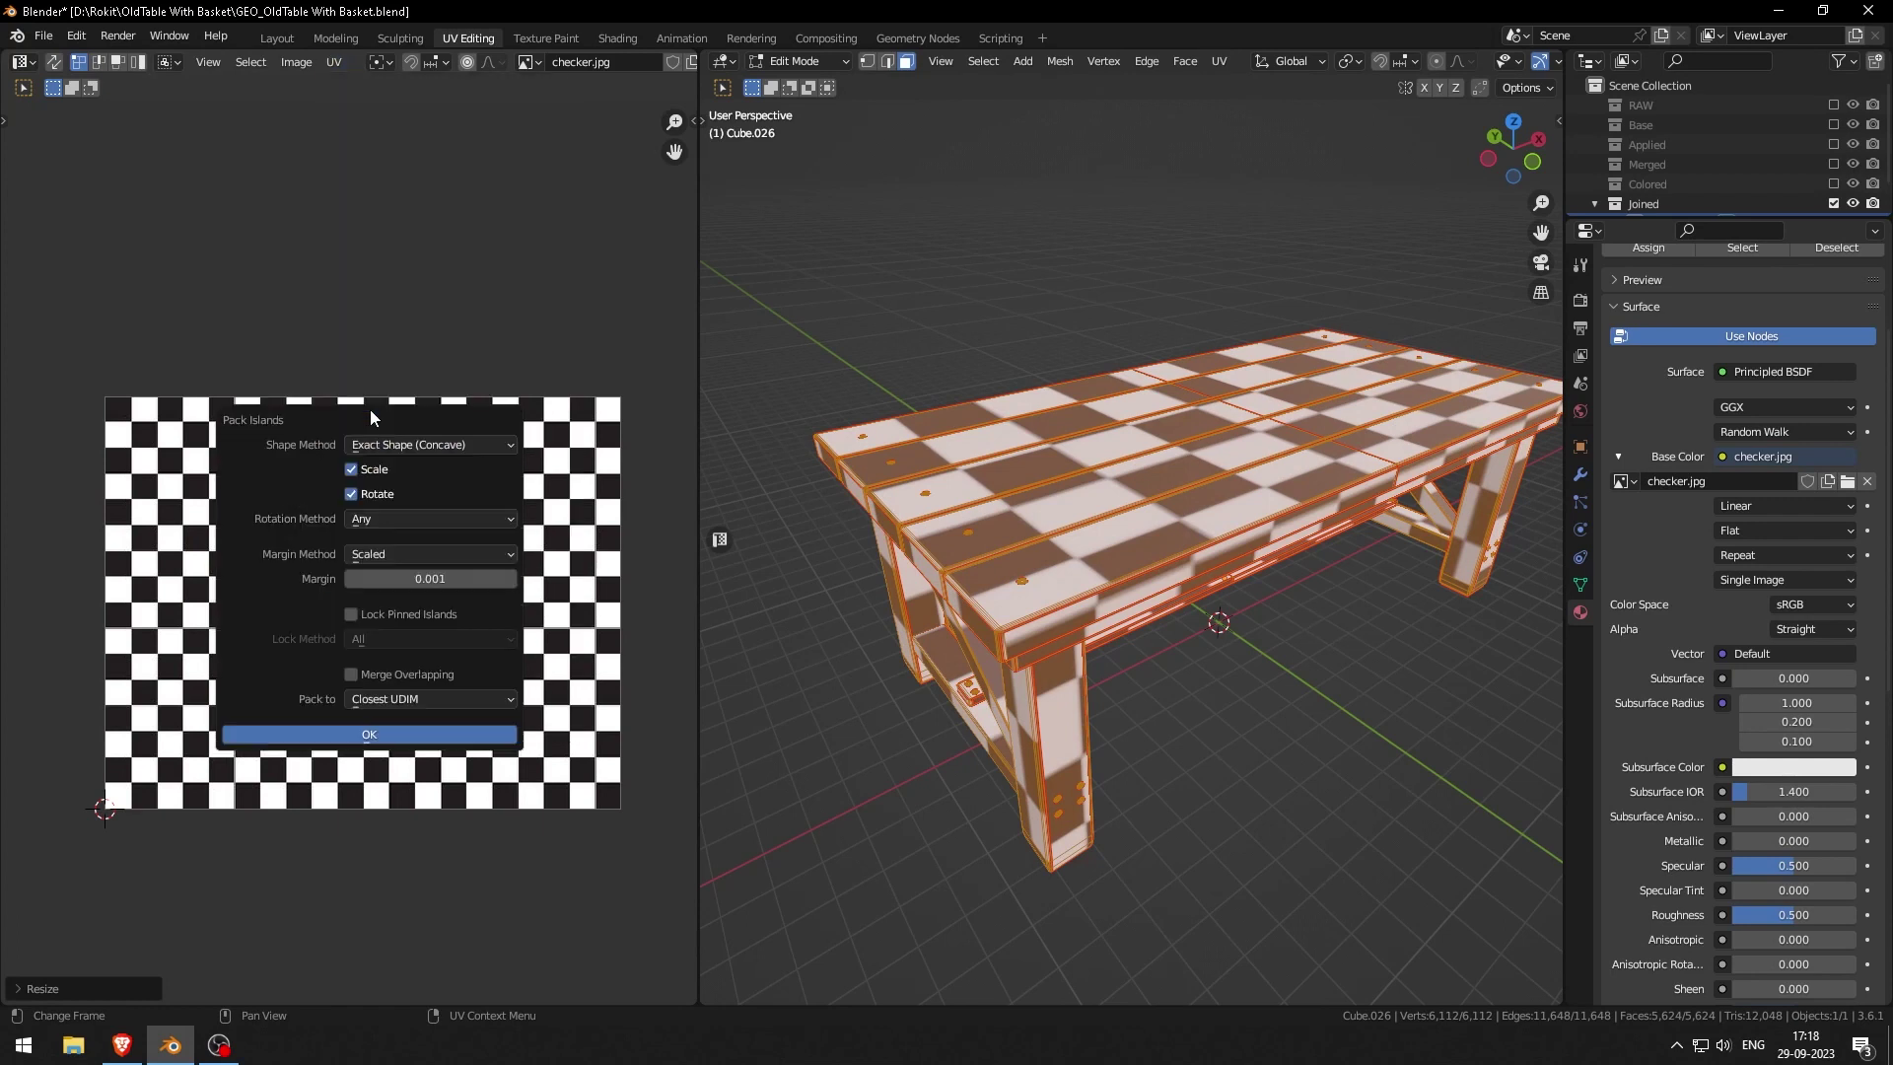
left_click(376, 732)
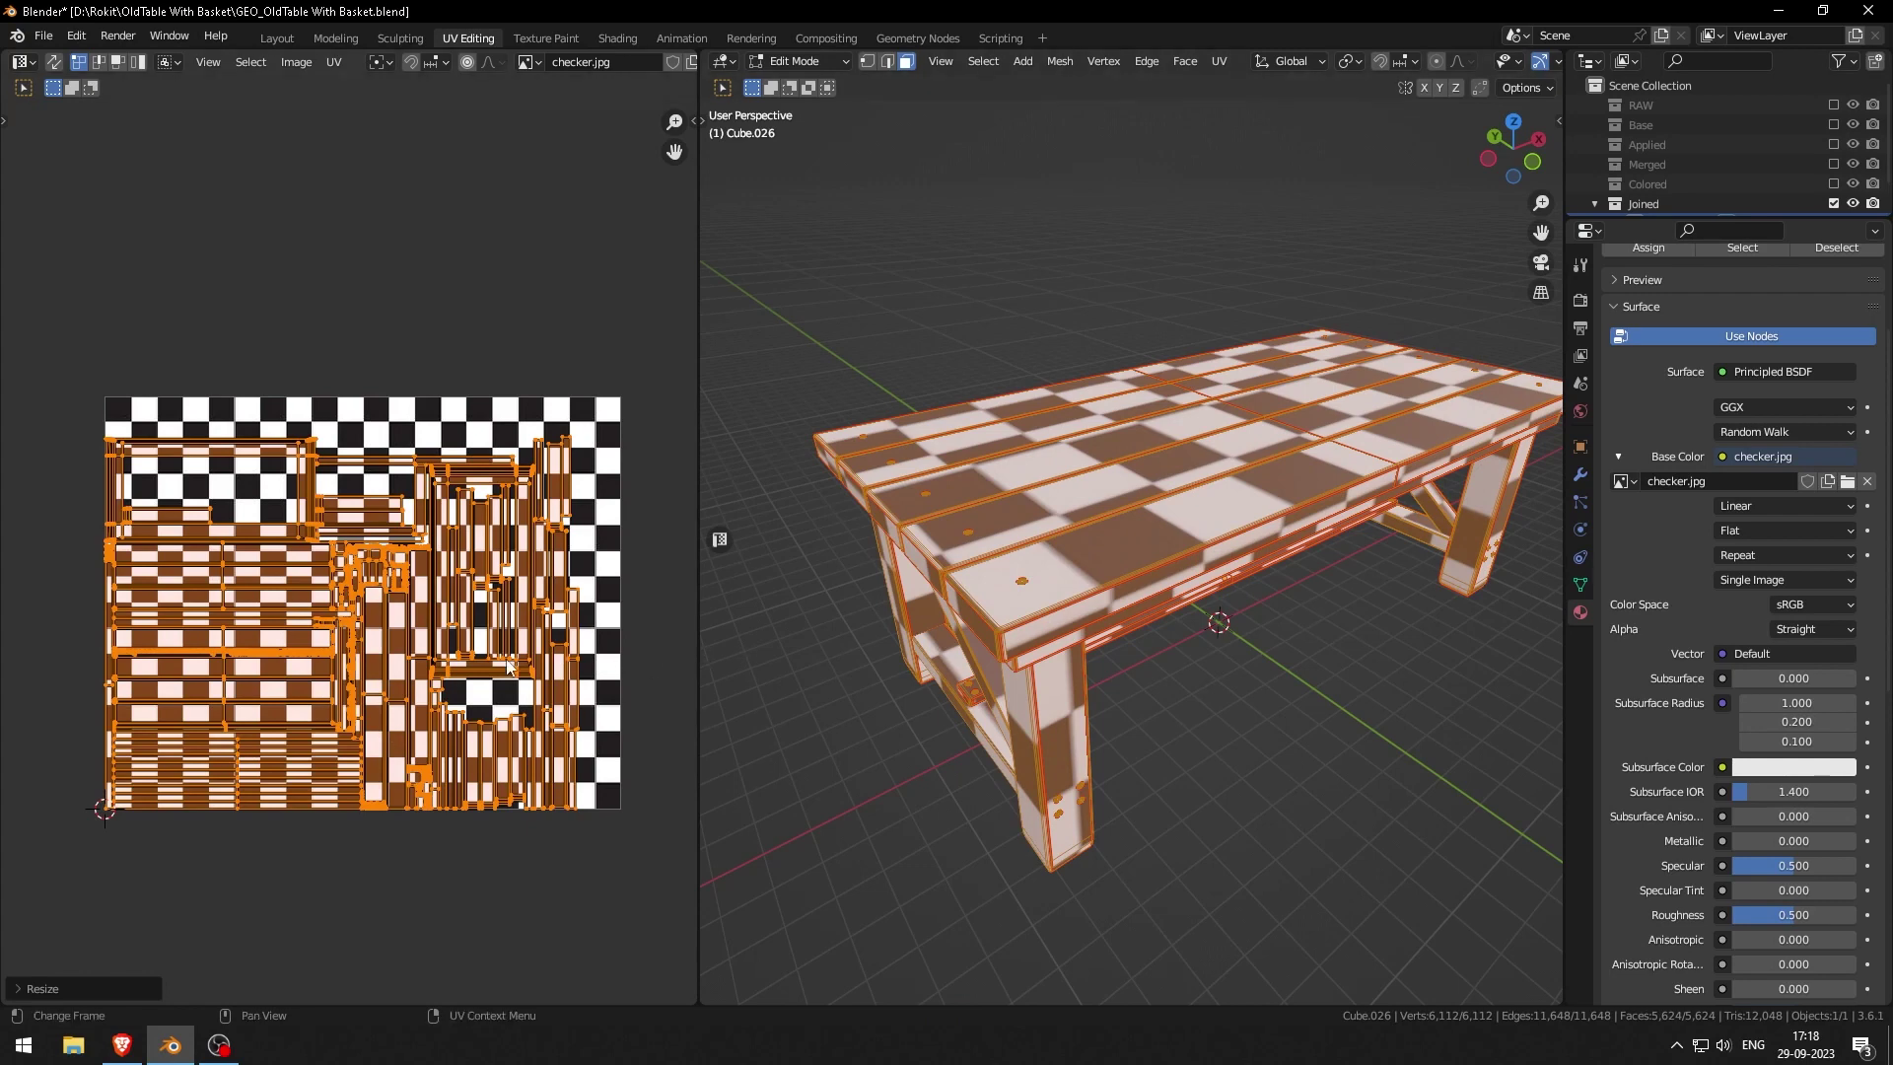
Step: Enlarge the packed UV layout slightly from the 2D cursor so it fills the checker image's width
key("s")
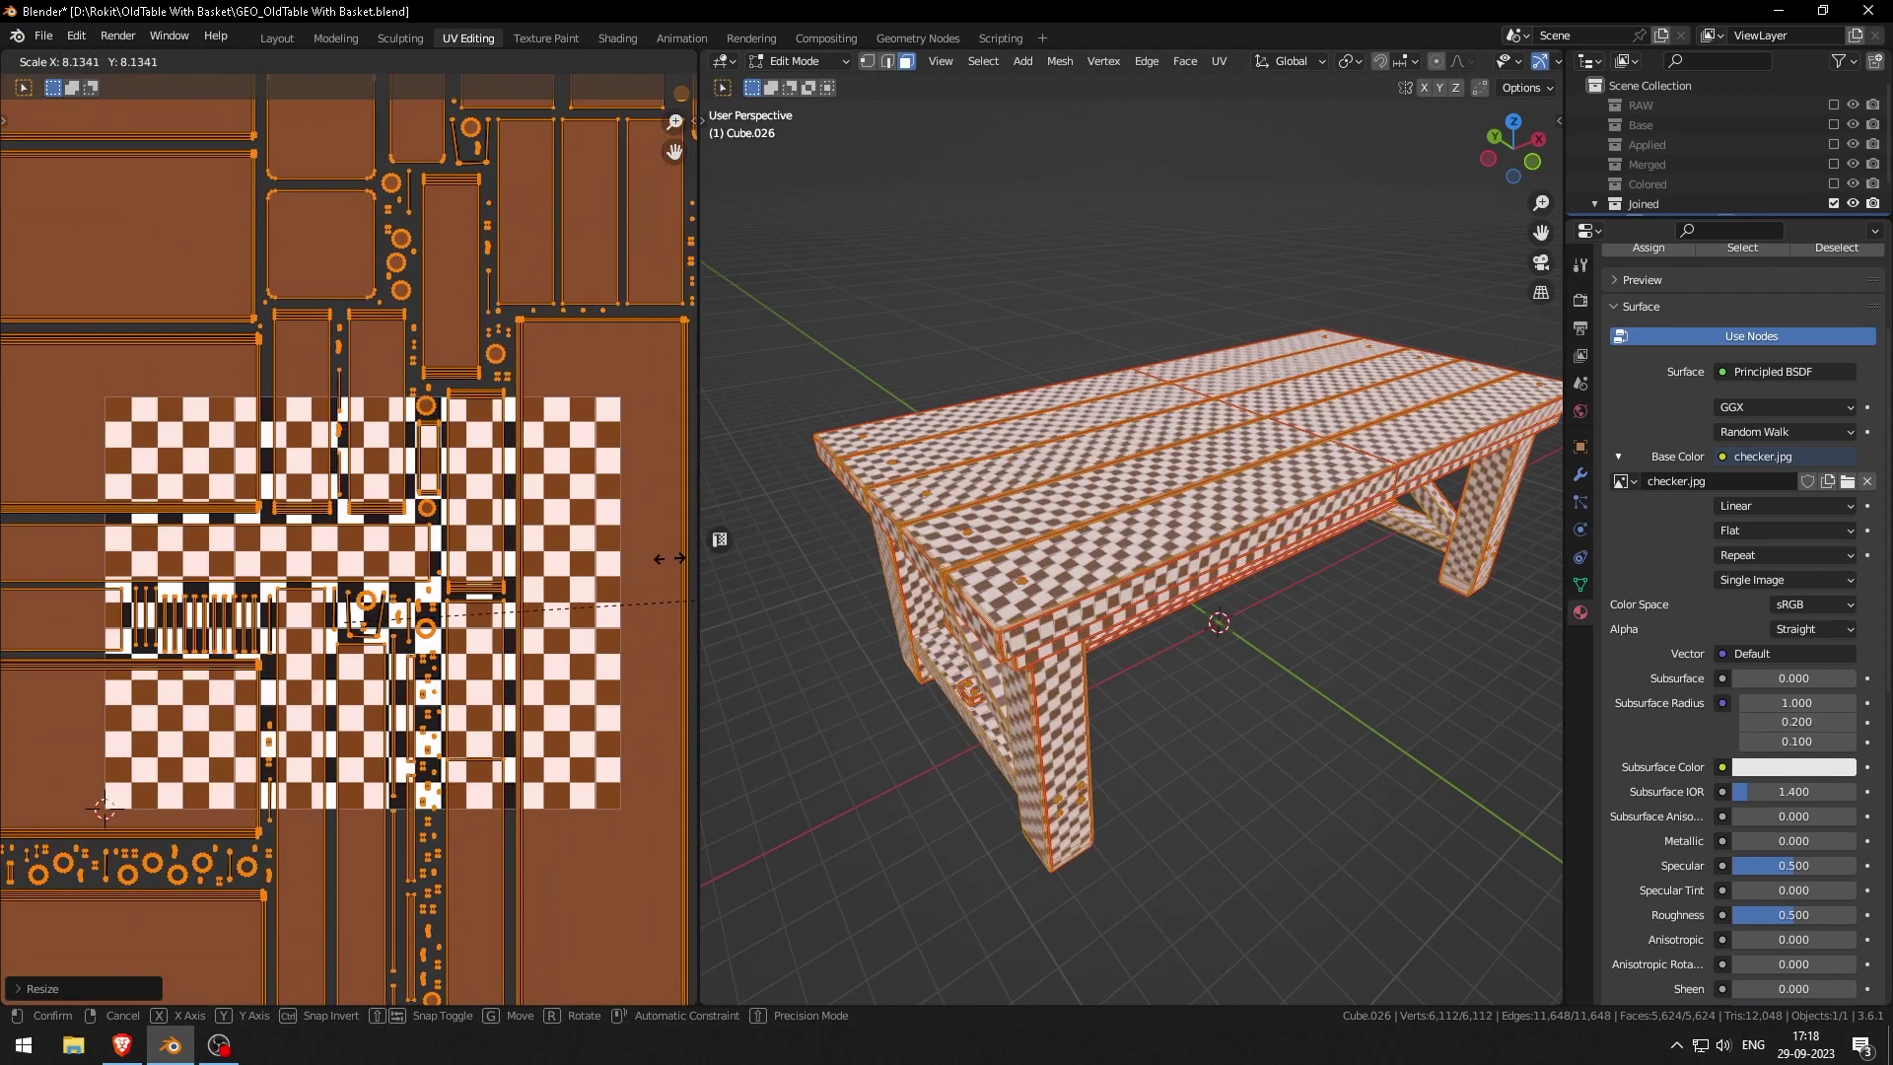
right_click(505, 534)
key("s")
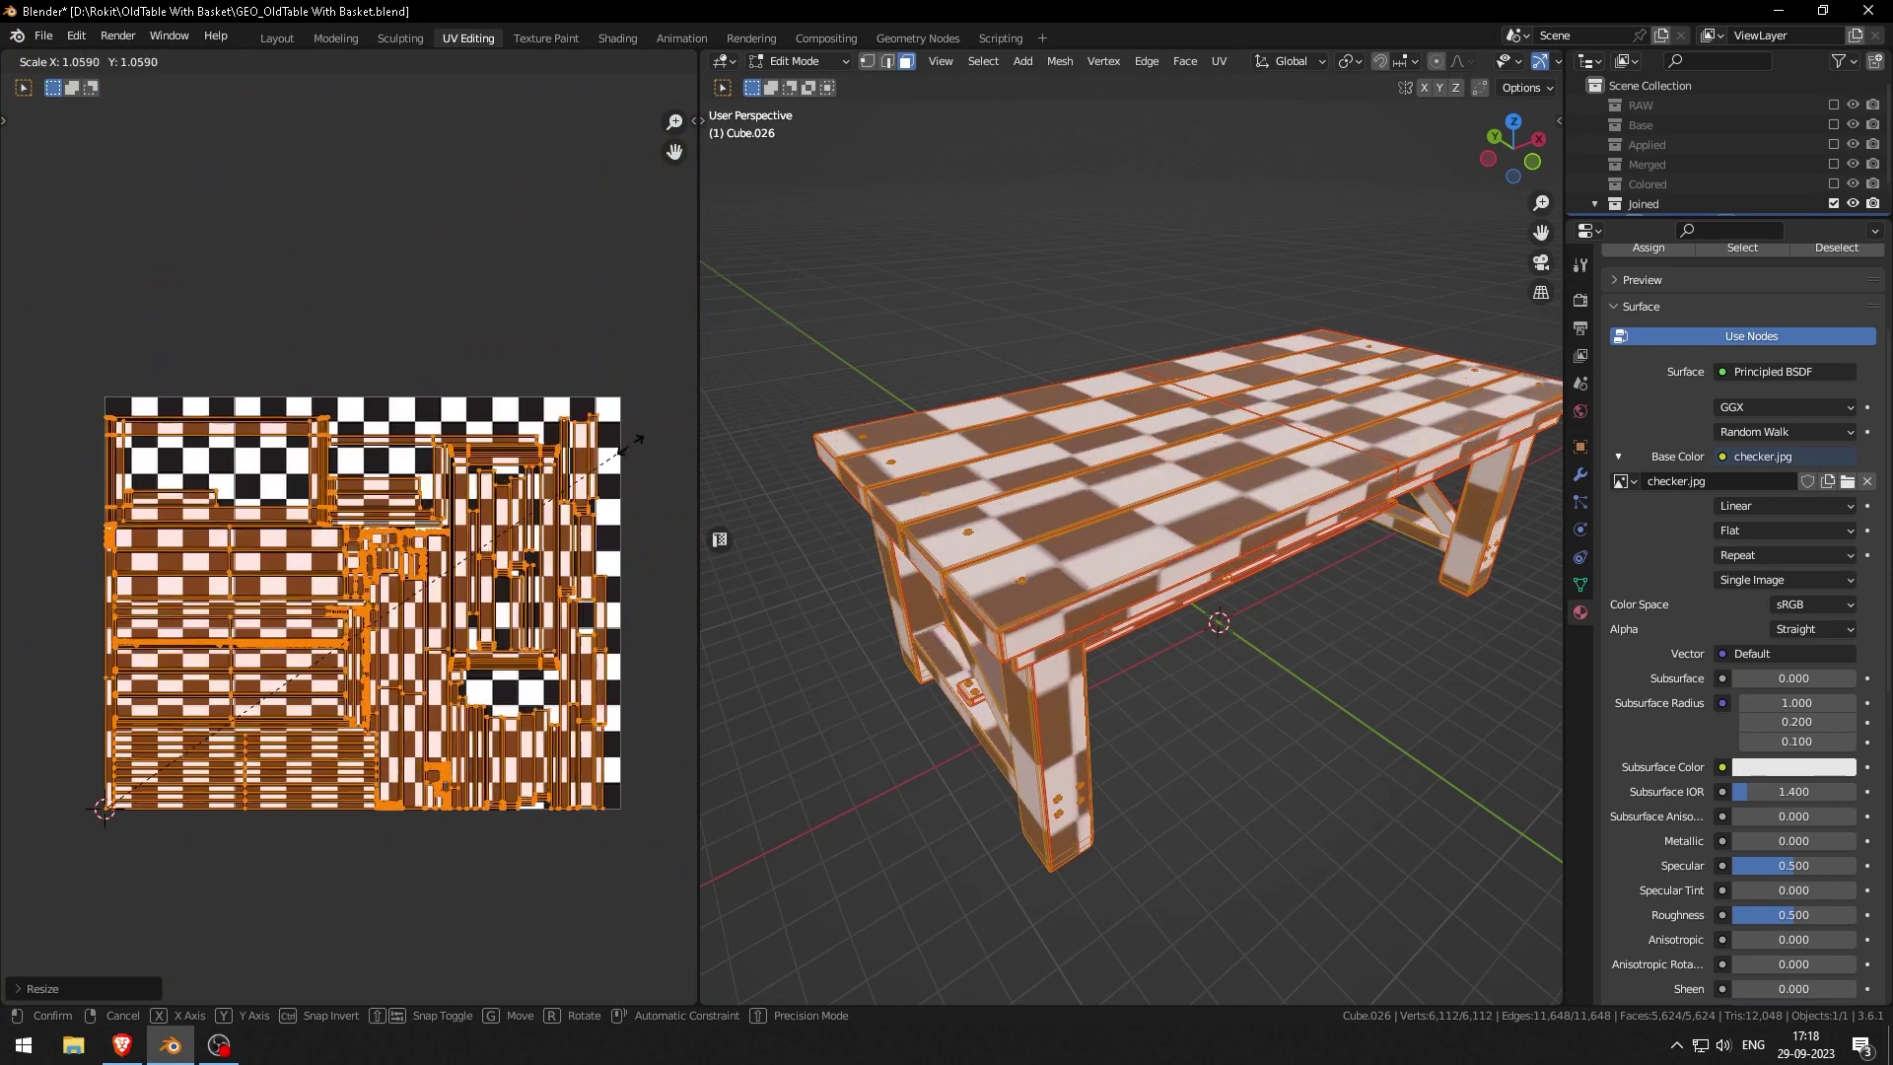
left_click(603, 402)
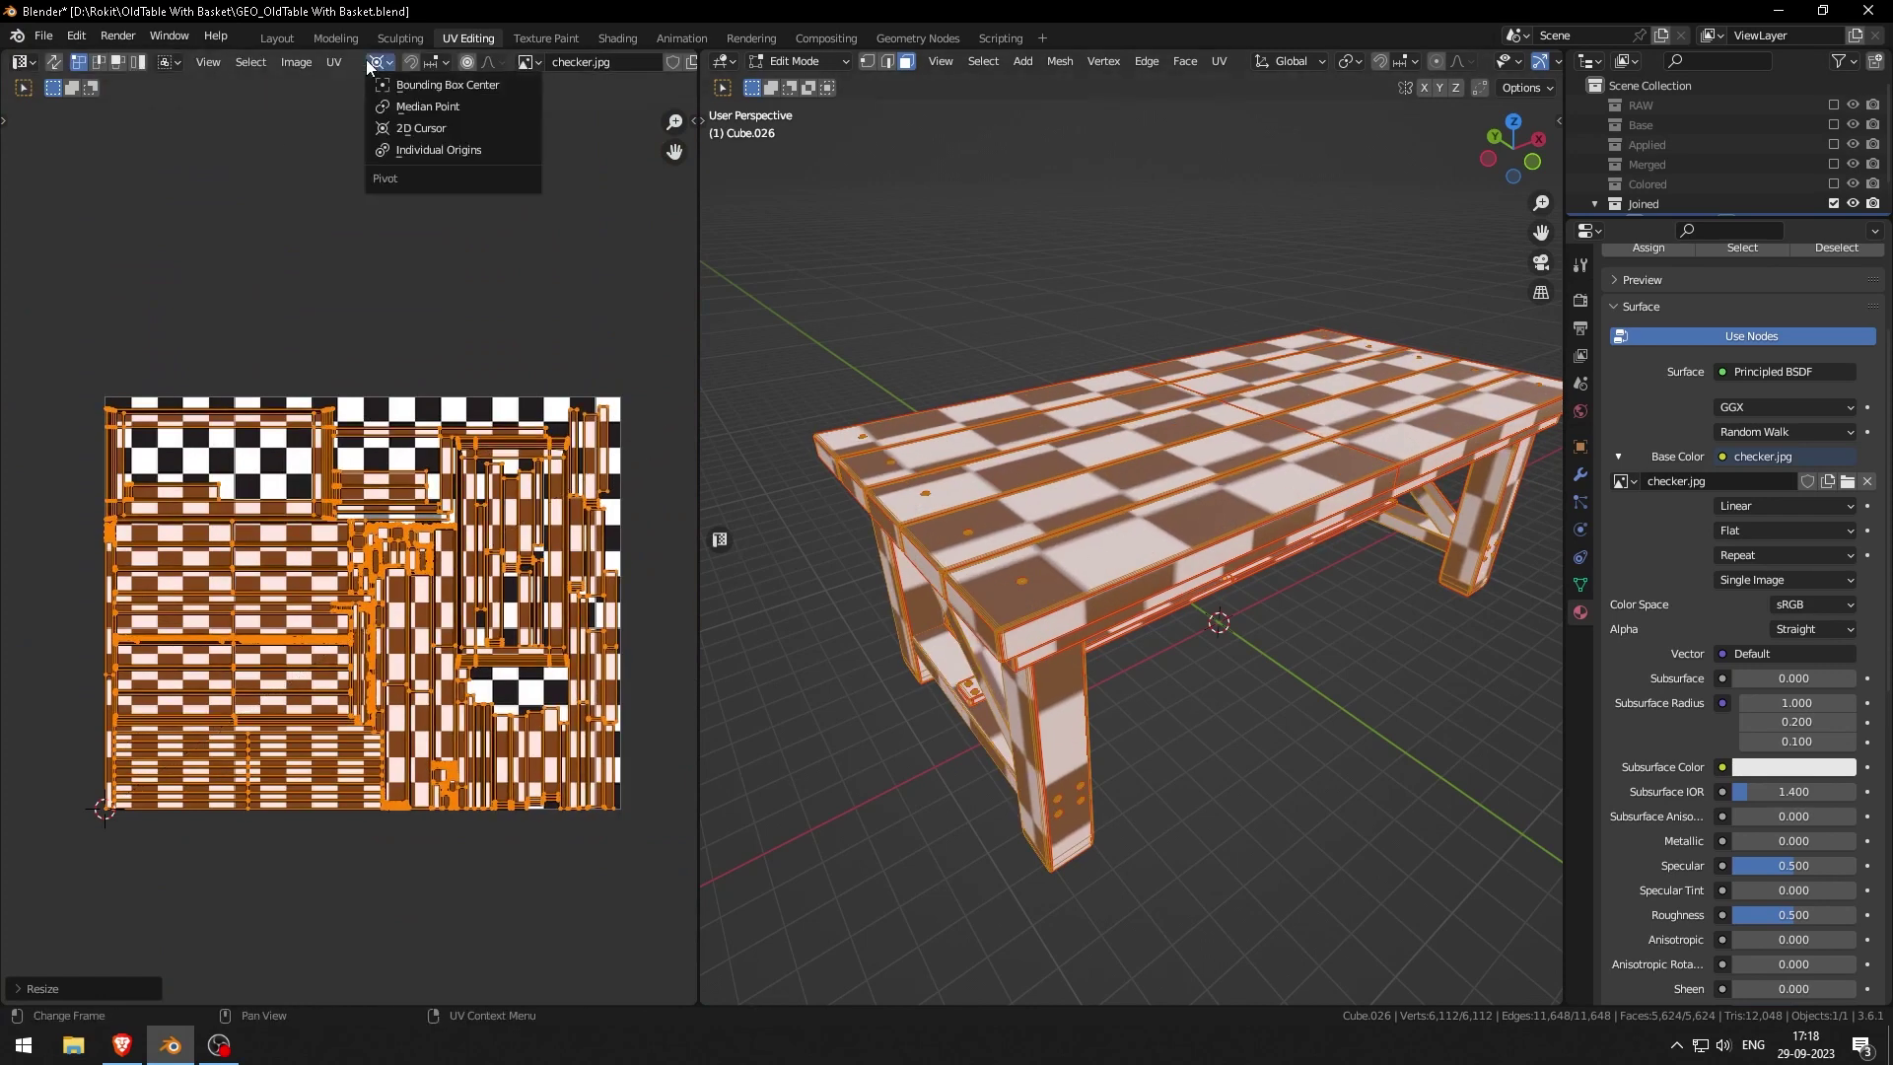
Step: Set the UV pivot to Bounding Box Center and save the file, finishing in Object Mode
left_click(448, 85)
key("Tab")
key("ctrl+s")
key("Tab")
key("s")
key("Escape")
key("Tab")
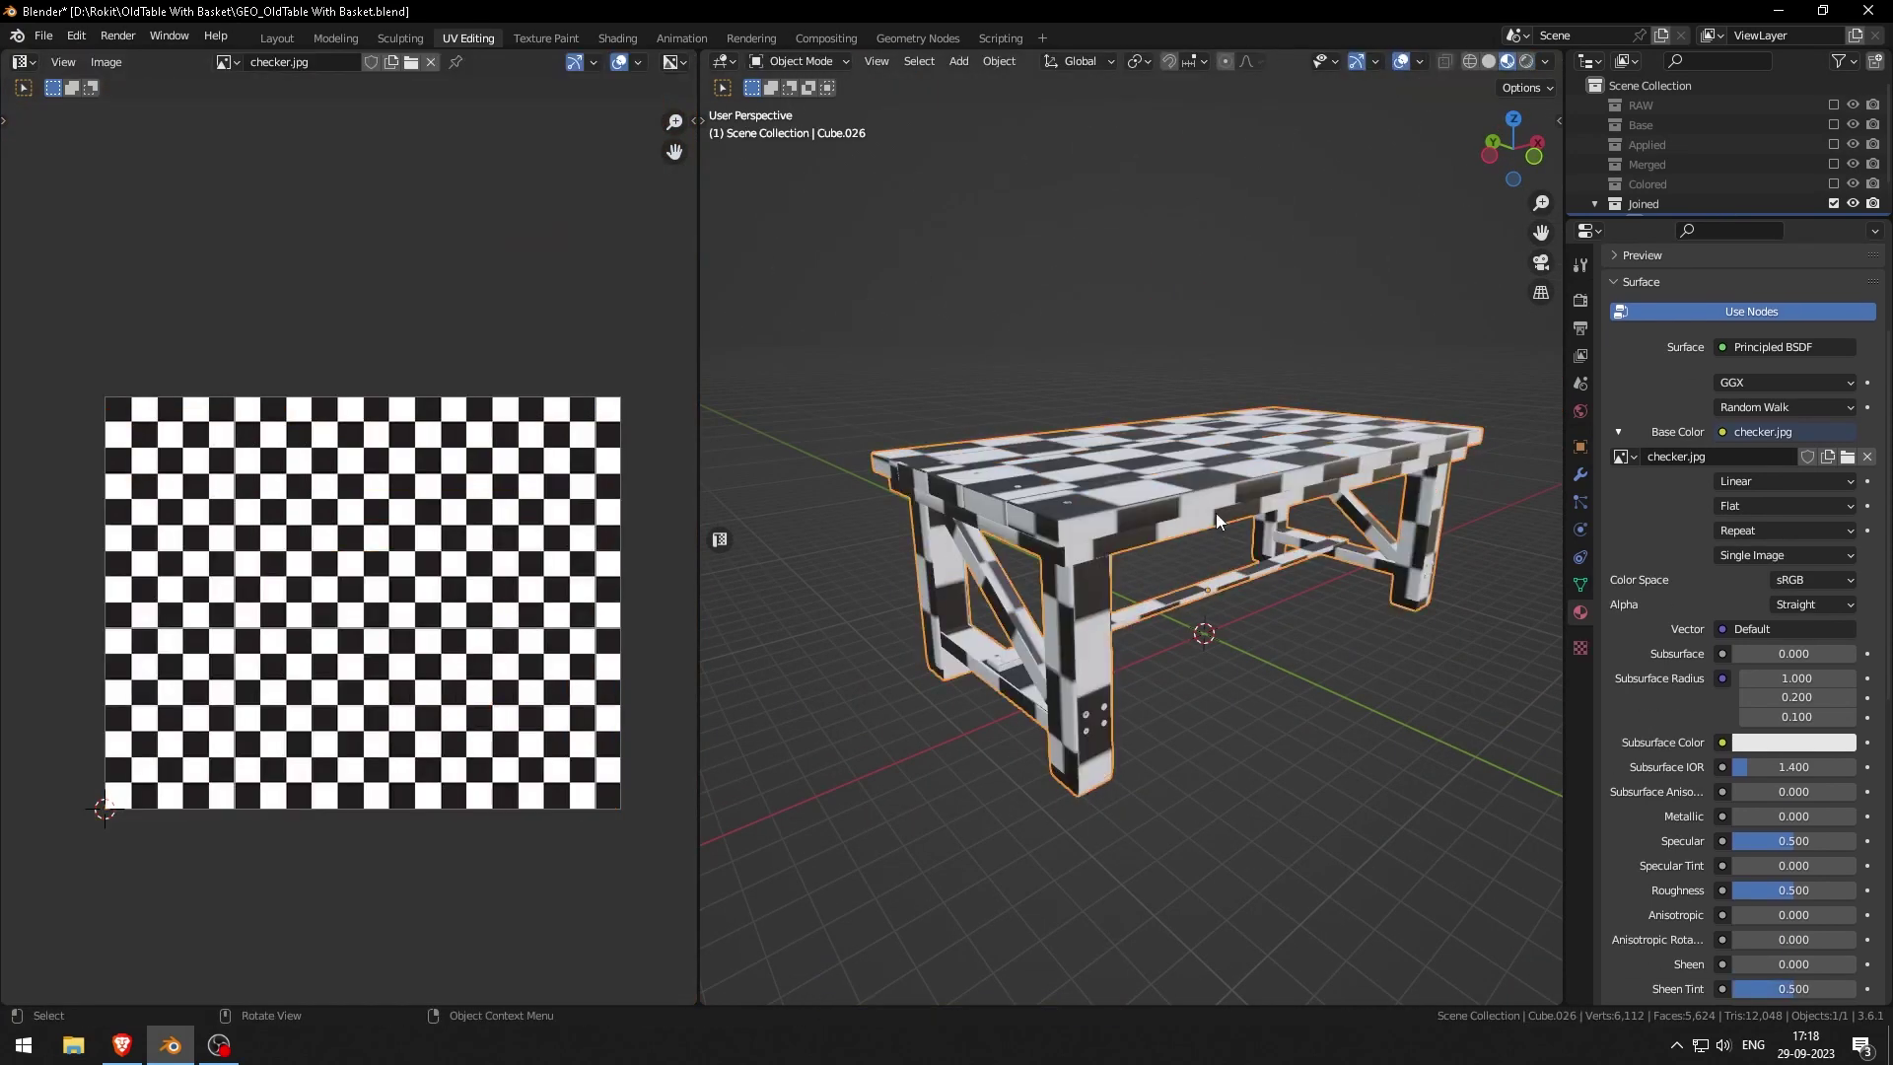